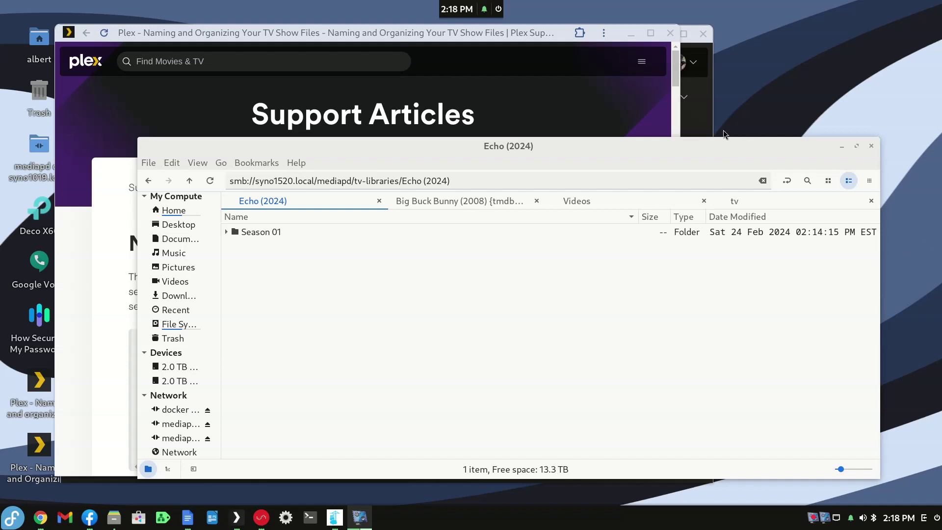
Open Echo (2024)'s Season 01 folder in Nemo, then return to the Plex naming article
click(518, 41)
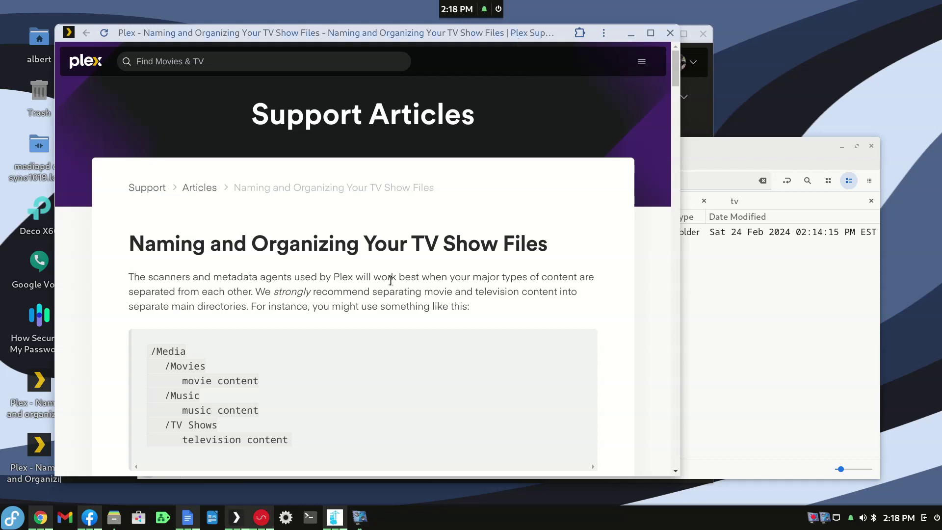
click(745, 147)
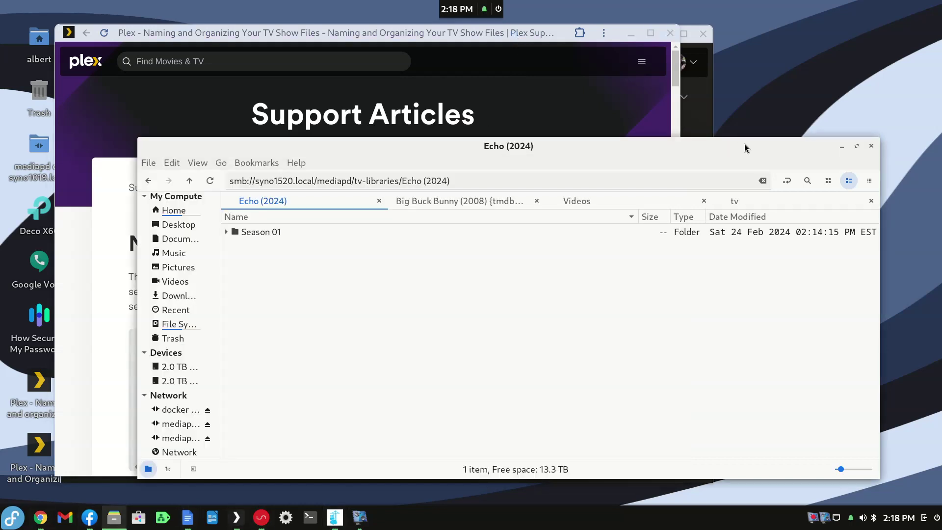
double_click(247, 232)
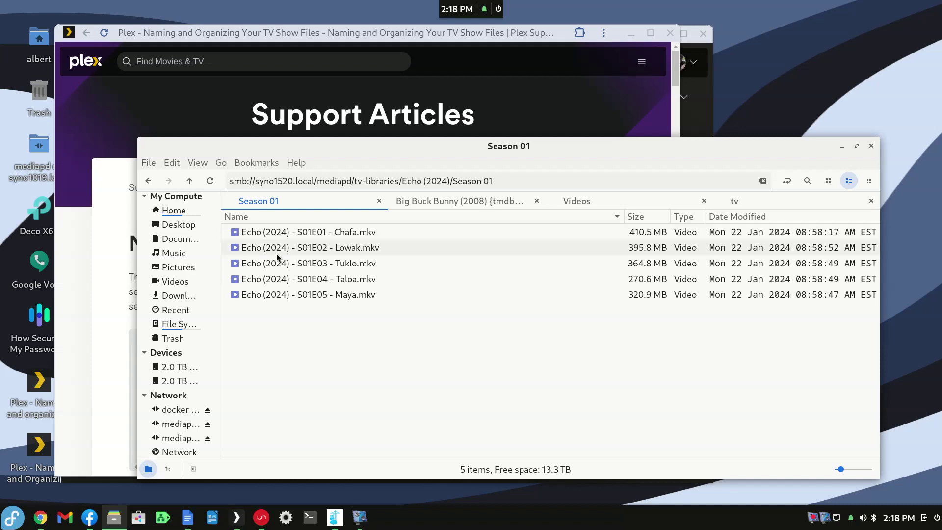
click(360, 36)
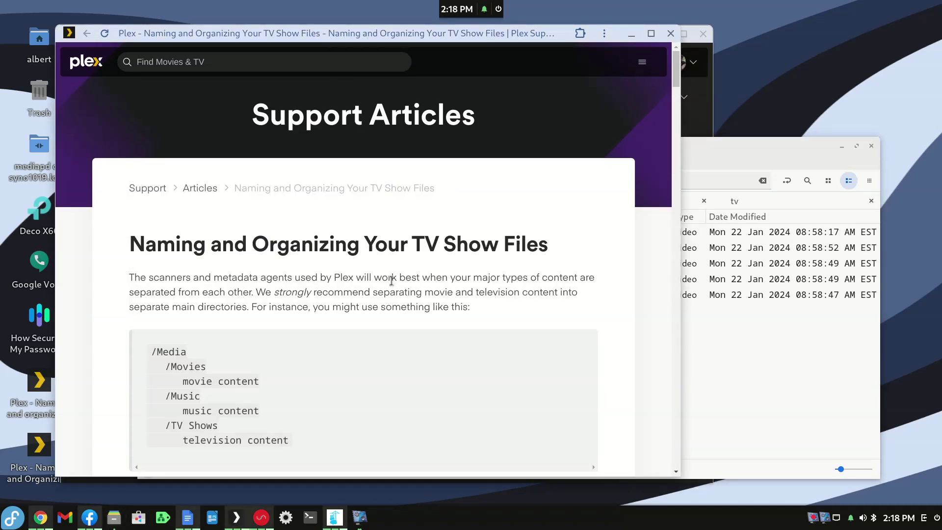
Maximize the TV show naming article and read through it, ending at 'Some important notes'
double_click(480, 34)
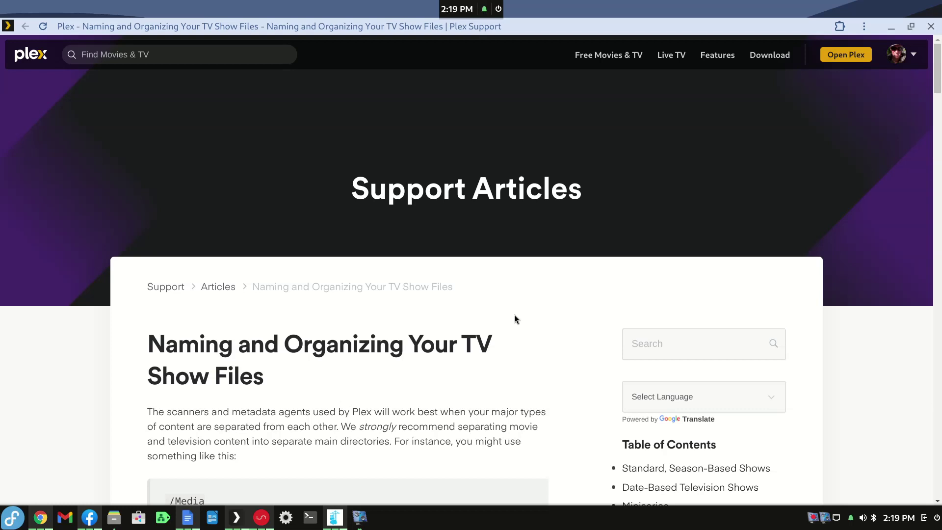
scroll(514, 314, down, 15)
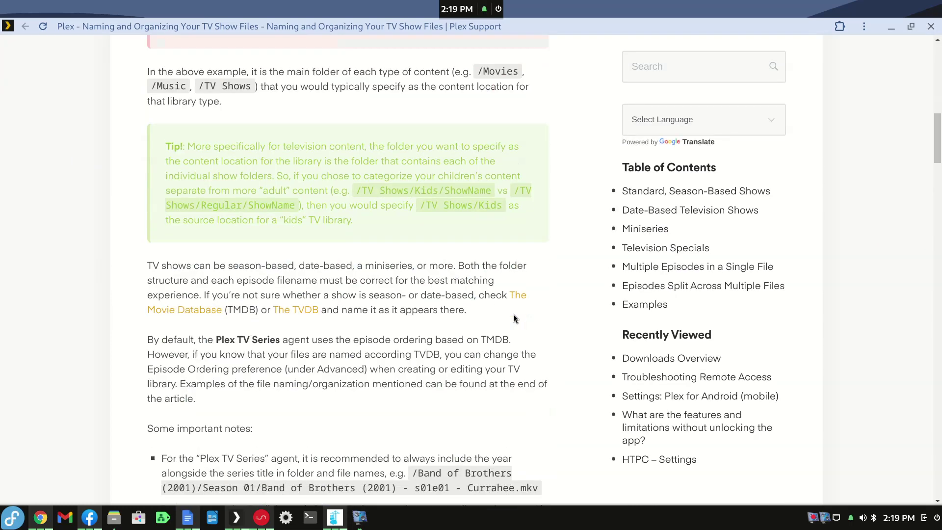
scroll(513, 317, down, 20)
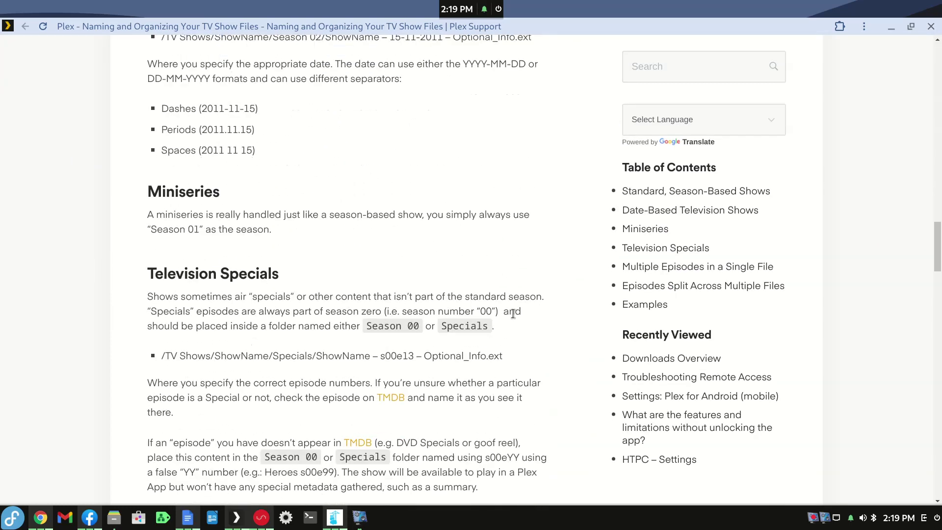
scroll(513, 313, down, 20)
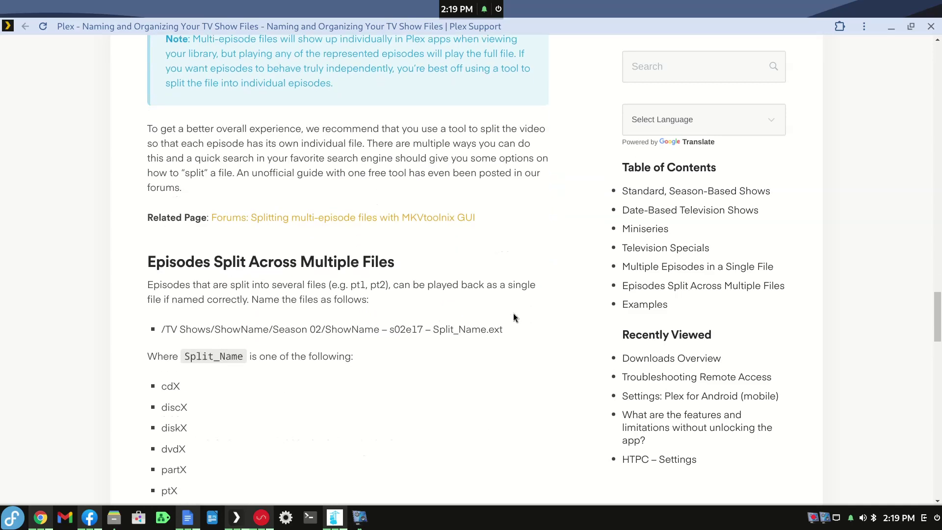
scroll(513, 317, down, 20)
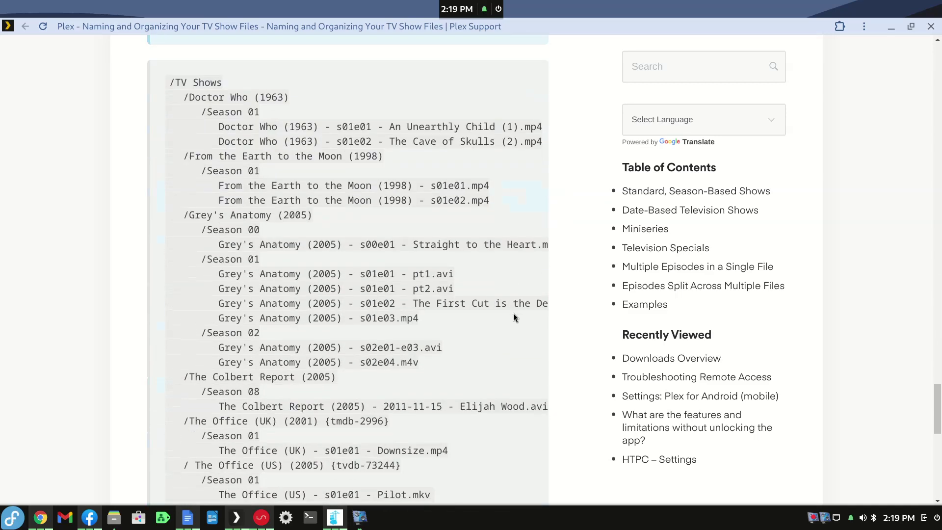
scroll(512, 316, down, 10)
scroll(511, 312, up, 20)
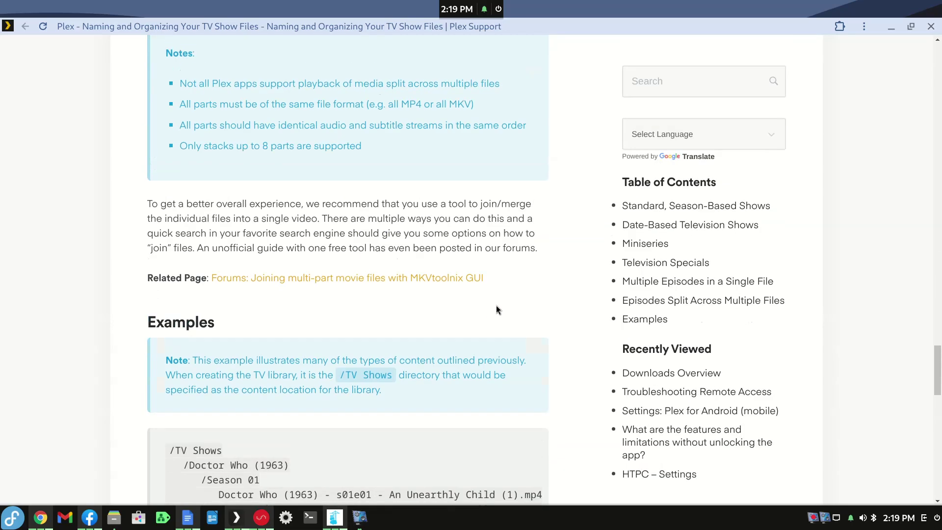
scroll(495, 309, up, 20)
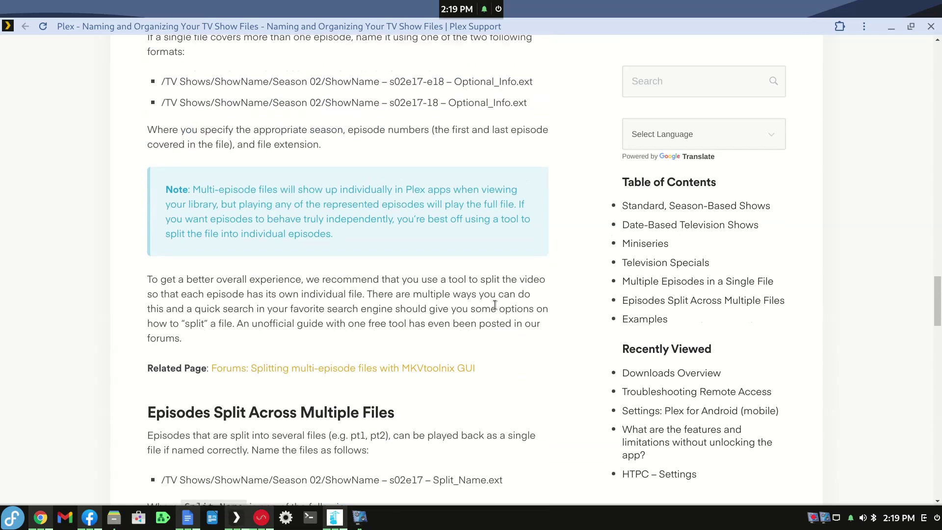
scroll(496, 307, up, 5)
scroll(495, 309, up, 19)
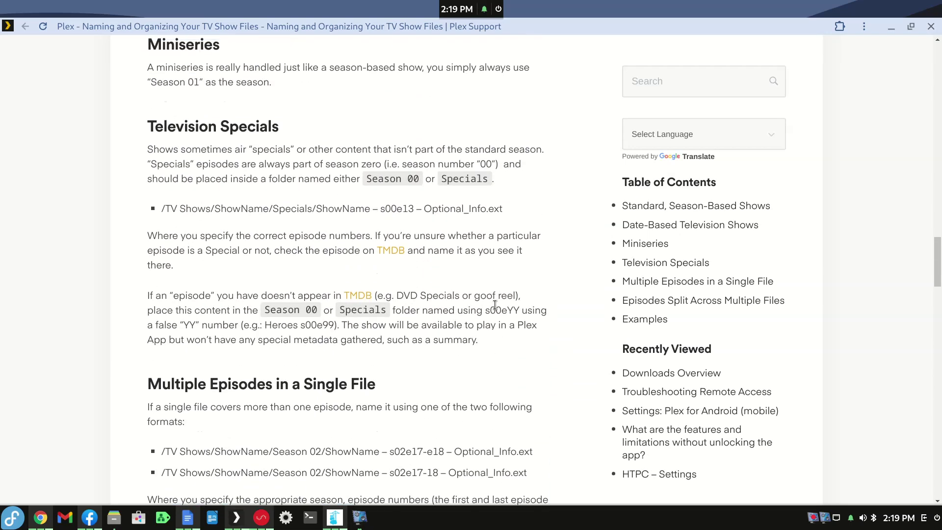
scroll(496, 309, up, 12)
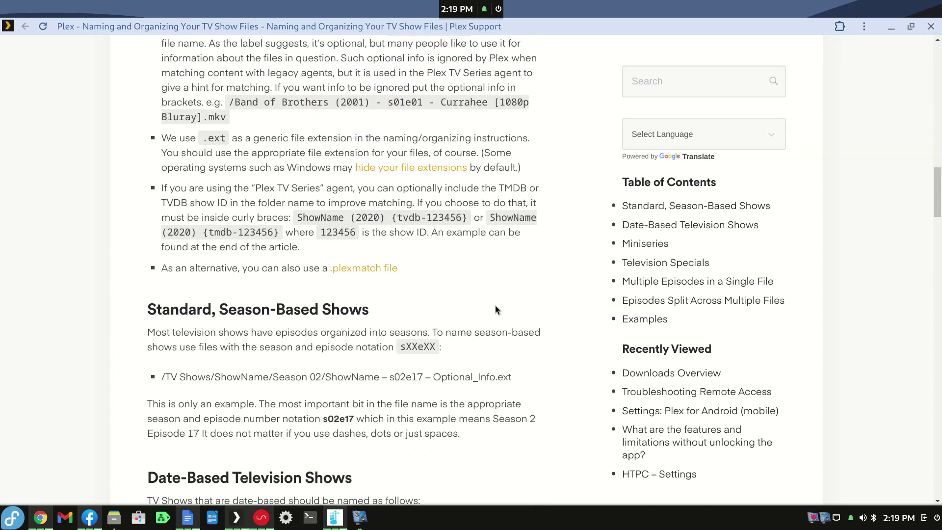
scroll(495, 308, up, 3)
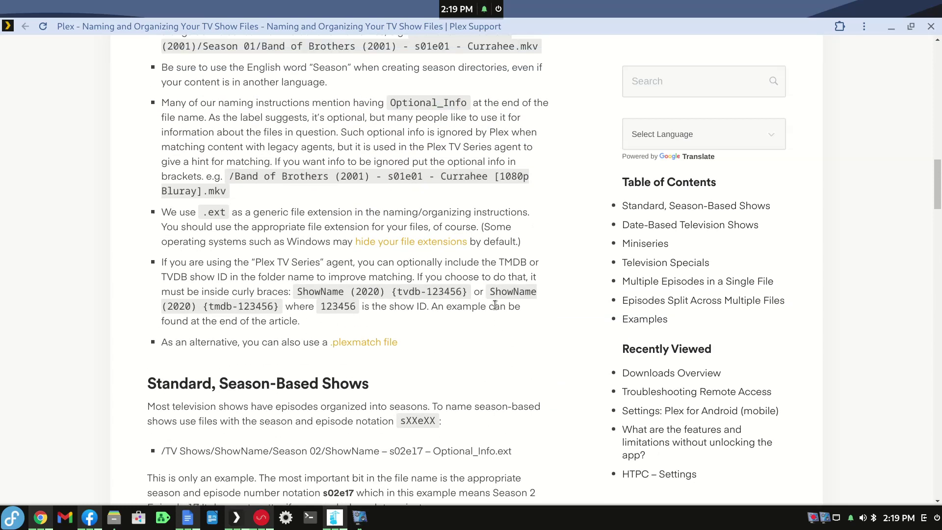
scroll(495, 305, up, 3)
scroll(495, 305, up, 3)
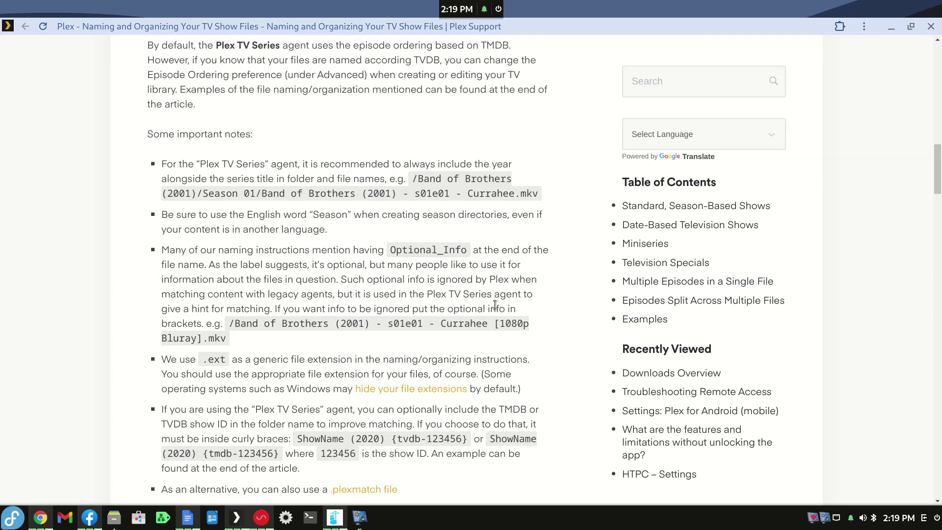
scroll(494, 305, down, 1)
scroll(495, 304, up, 1)
scroll(494, 305, down, 3)
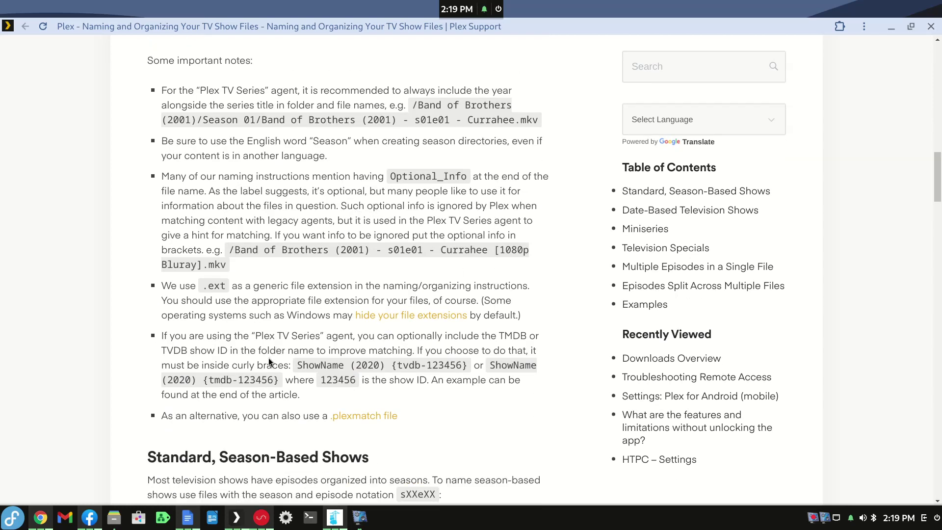
drag(501, 337, 525, 337)
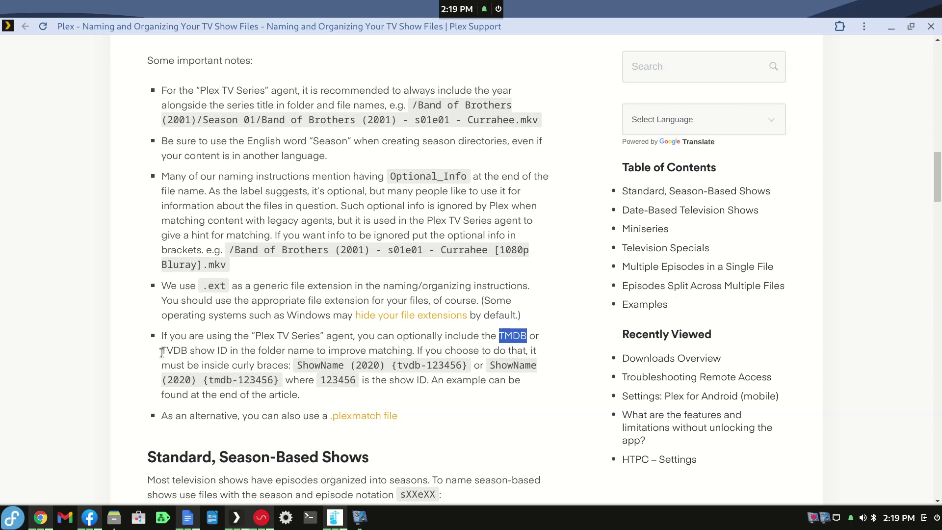
drag(161, 352, 187, 352)
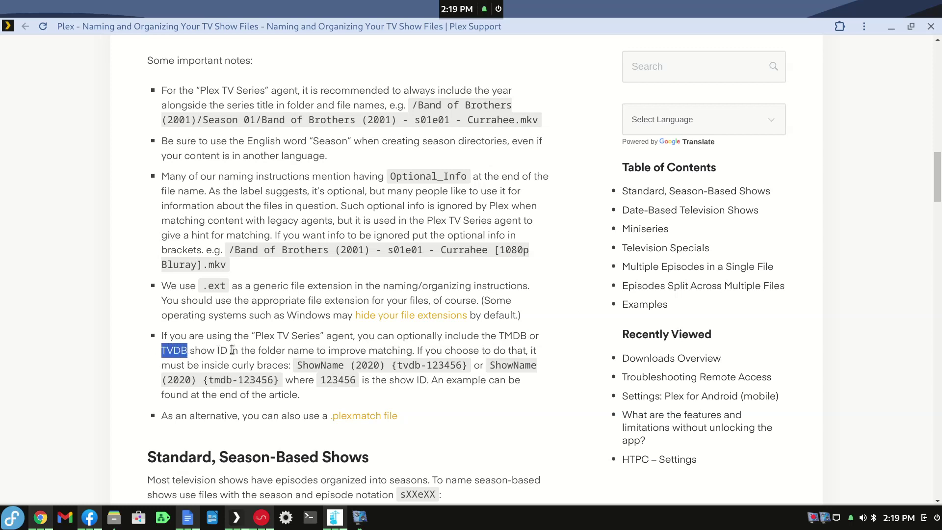
click(406, 369)
drag(391, 368, 470, 371)
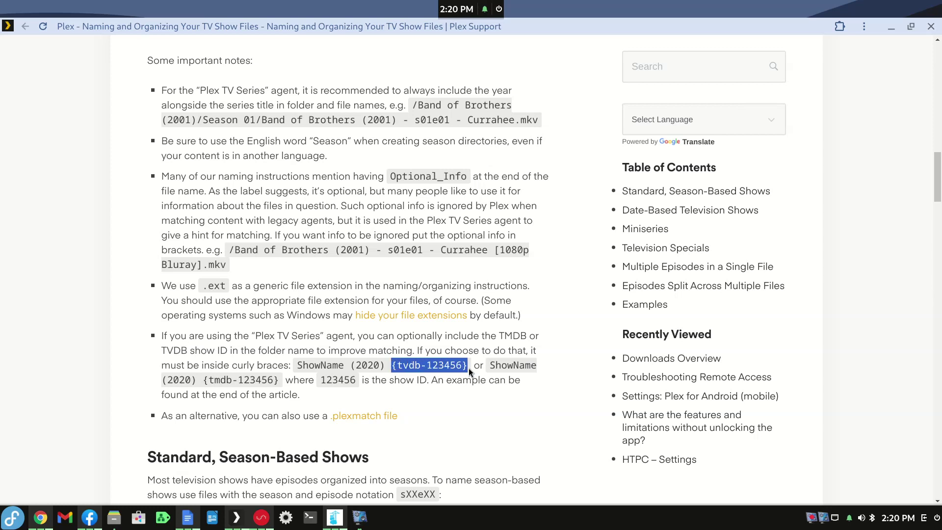
click(394, 371)
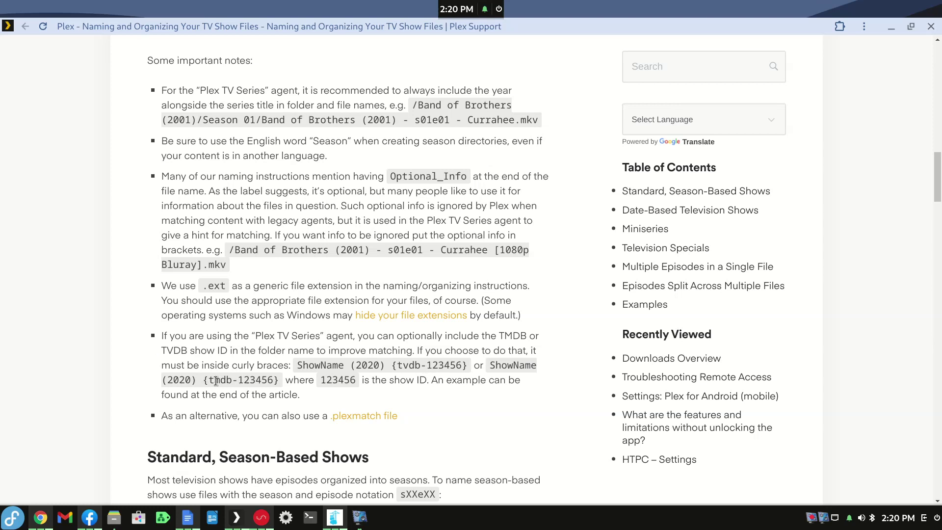
scroll(260, 379, up, 3)
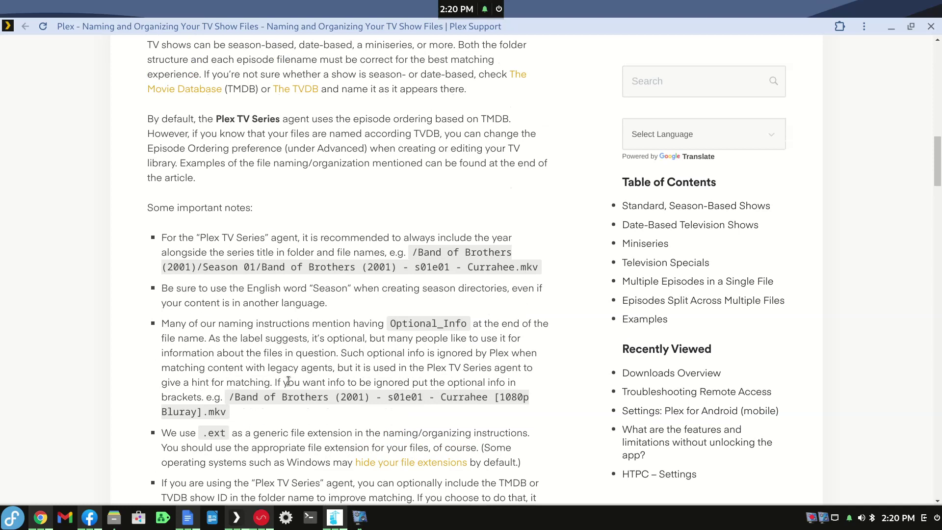
scroll(288, 382, down, 2)
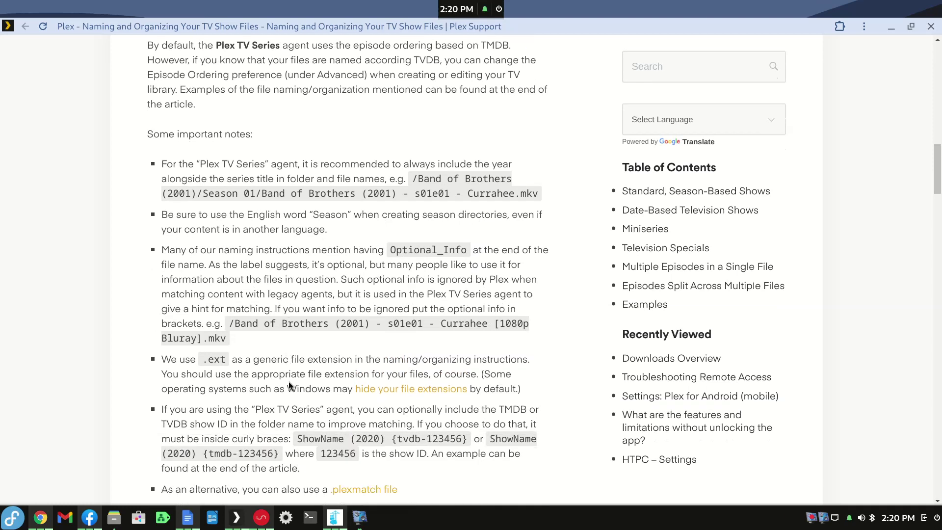
scroll(289, 384, down, 3)
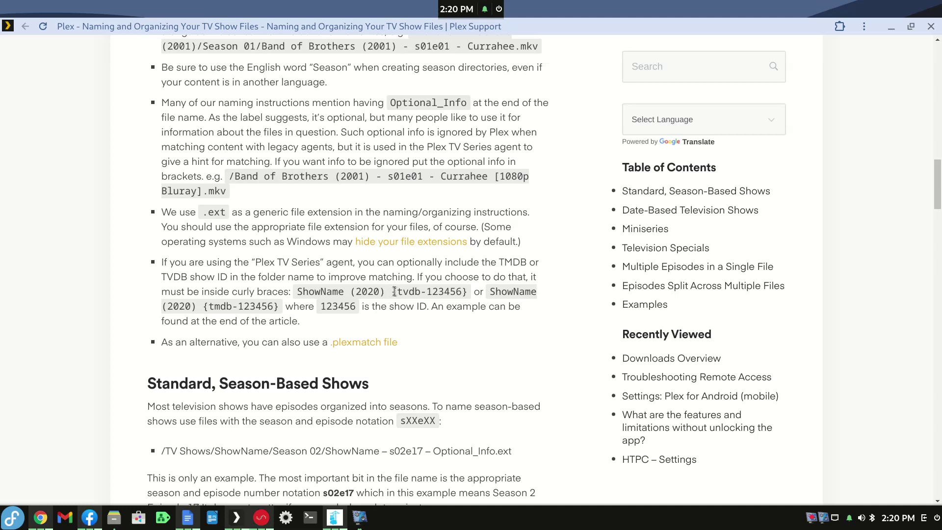
drag(395, 291, 466, 293)
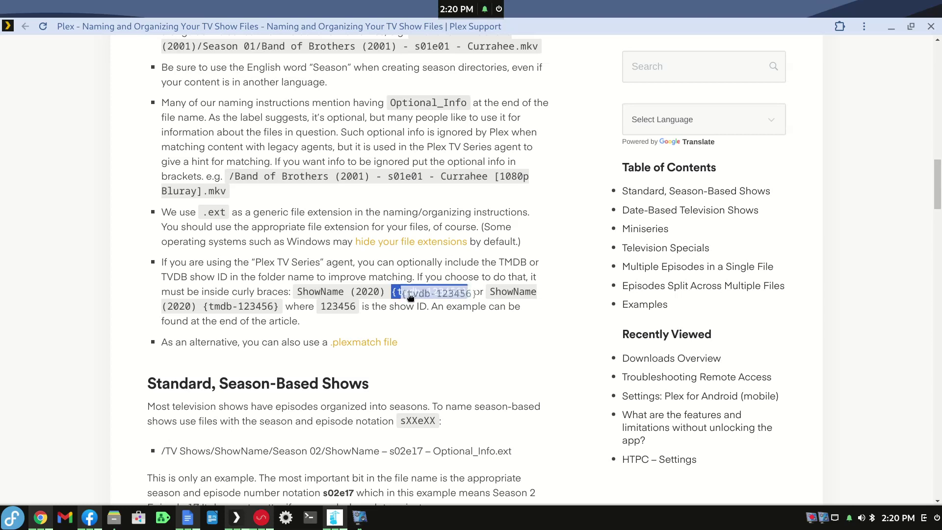
click(231, 306)
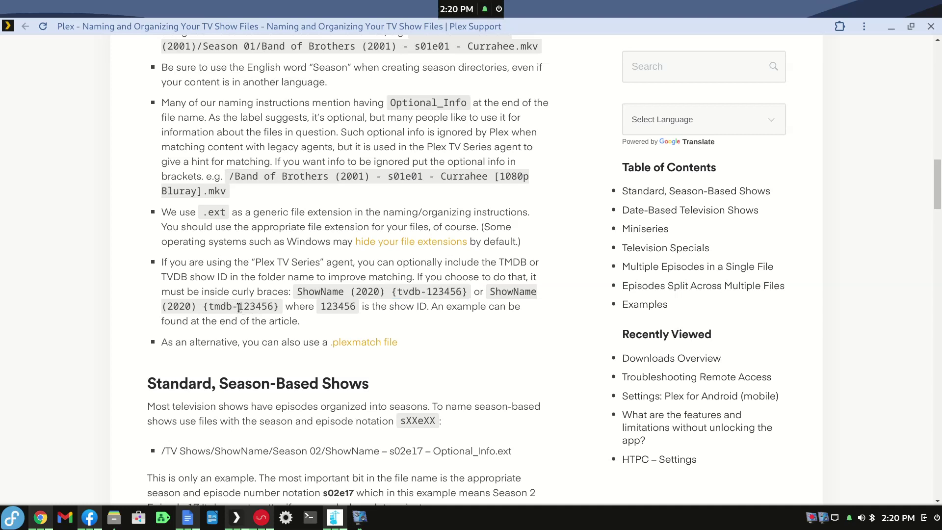
drag(238, 306, 271, 307)
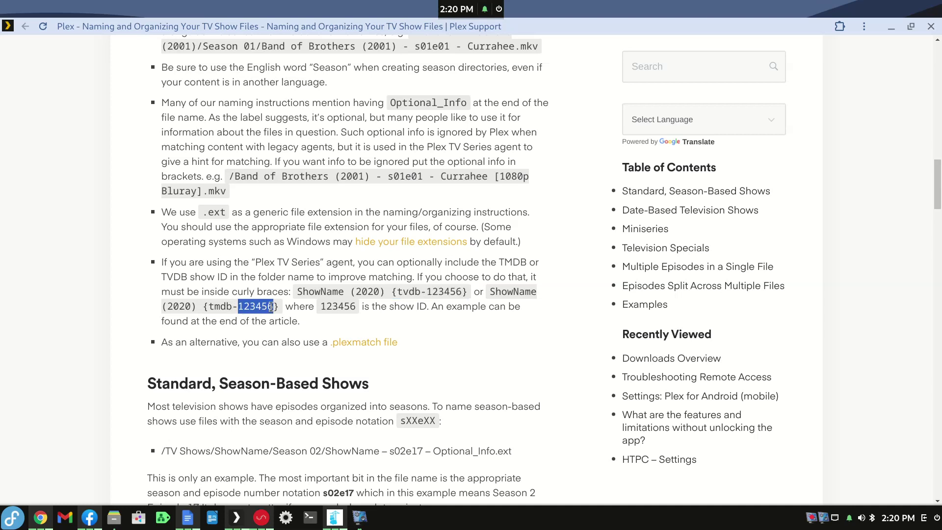
click(232, 307)
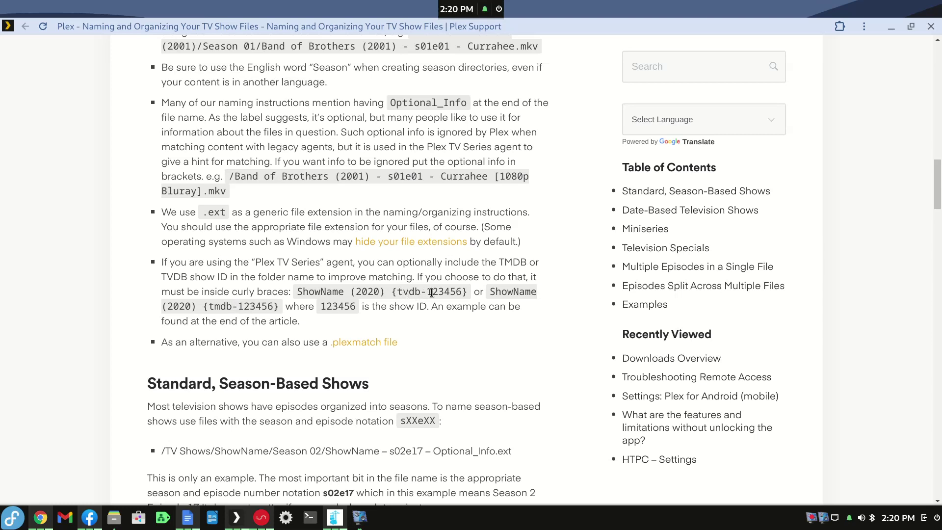
Highlight the ' - ' separator in the s01e02 naming example
scroll(444, 314, up, 5)
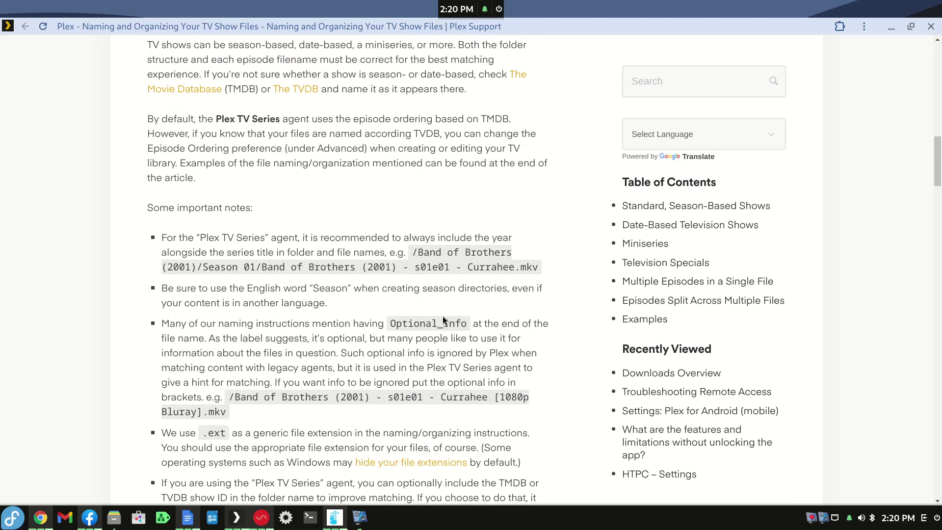
scroll(441, 319, down, 14)
scroll(440, 322, down, 20)
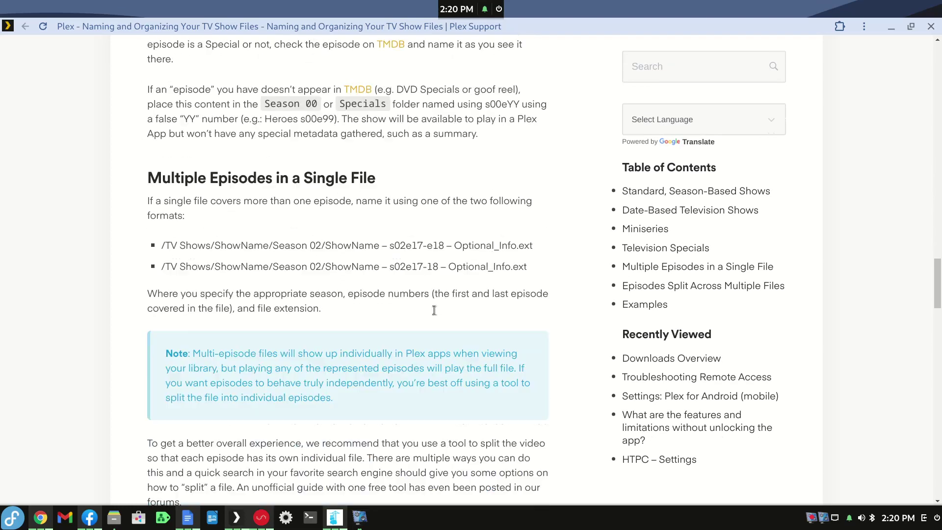
scroll(435, 315, down, 13)
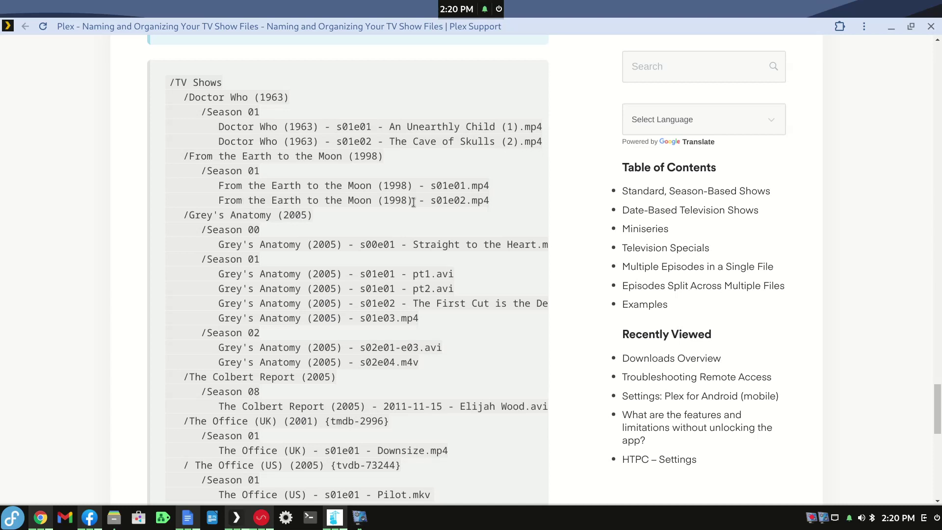
drag(412, 202, 431, 202)
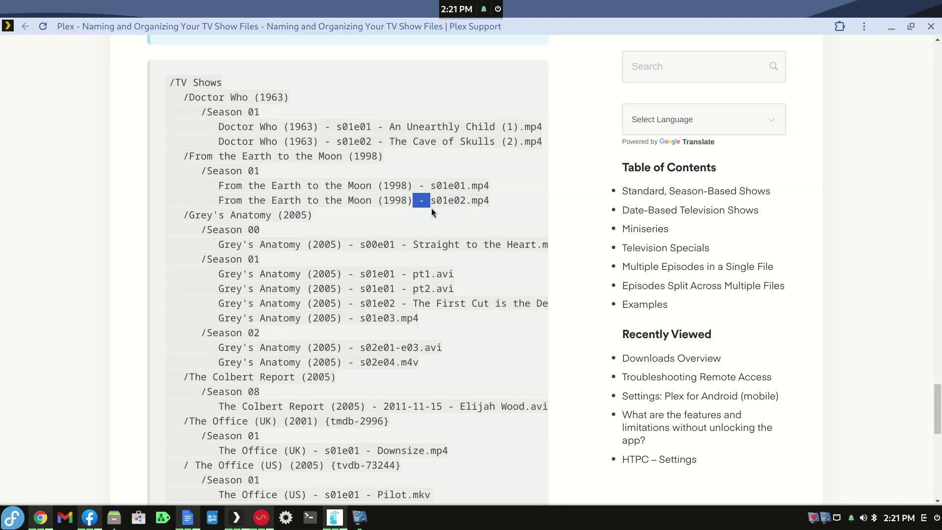
scroll(393, 287, down, 1)
scroll(393, 288, down, 2)
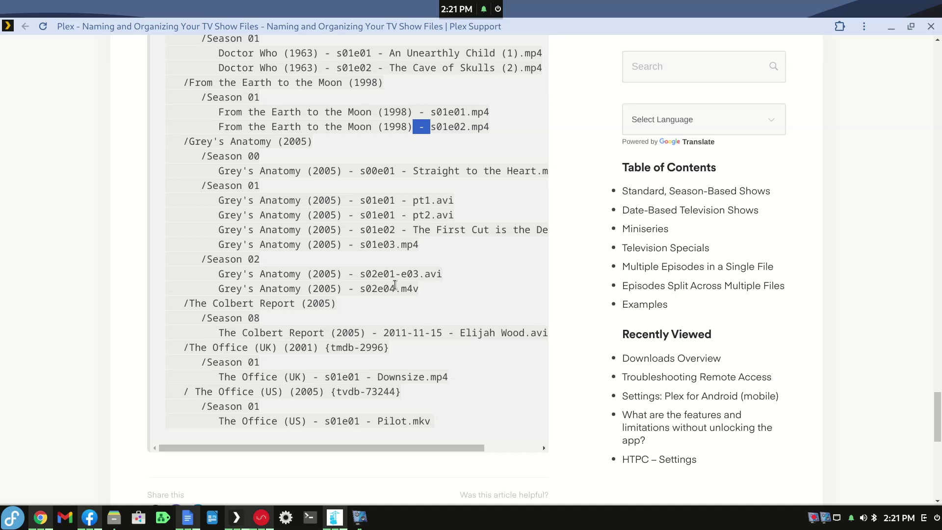
Re-highlight the (1998) - s01e02 separator and the tvdb-73244 tag dash, then close the guide
click(410, 132)
drag(410, 131, 427, 127)
click(419, 132)
drag(360, 393, 367, 393)
scroll(363, 390, up, 10)
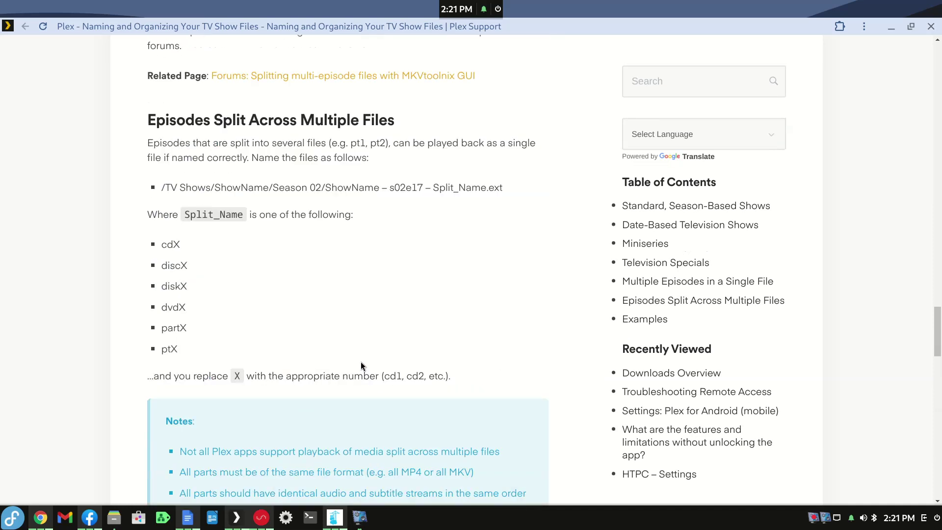
click(931, 28)
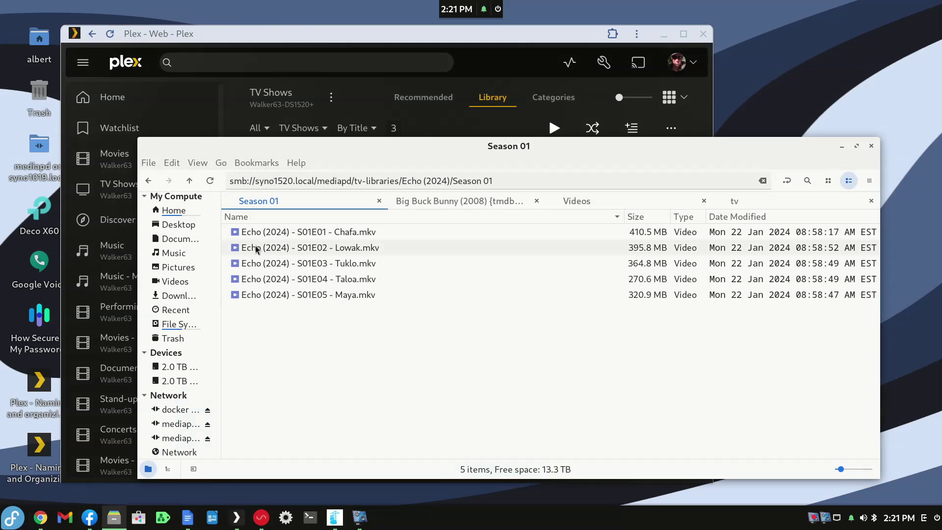
Go back up from Season 01 to the tv-libraries folder and bring up the application launcher
click(148, 181)
click(149, 181)
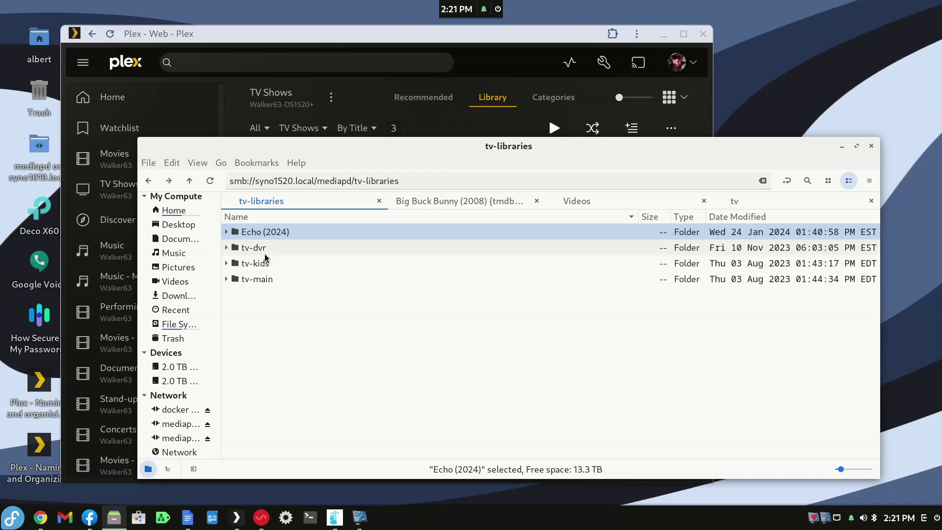
click(12, 521)
Launch The Movie Database and TVDB apps, moving the Plex window lower on the desktop
text(th)
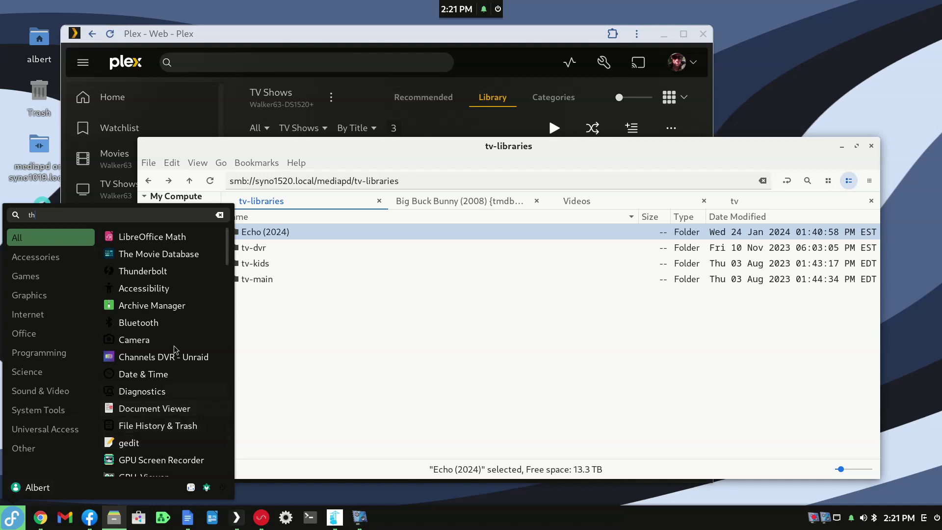
click(192, 254)
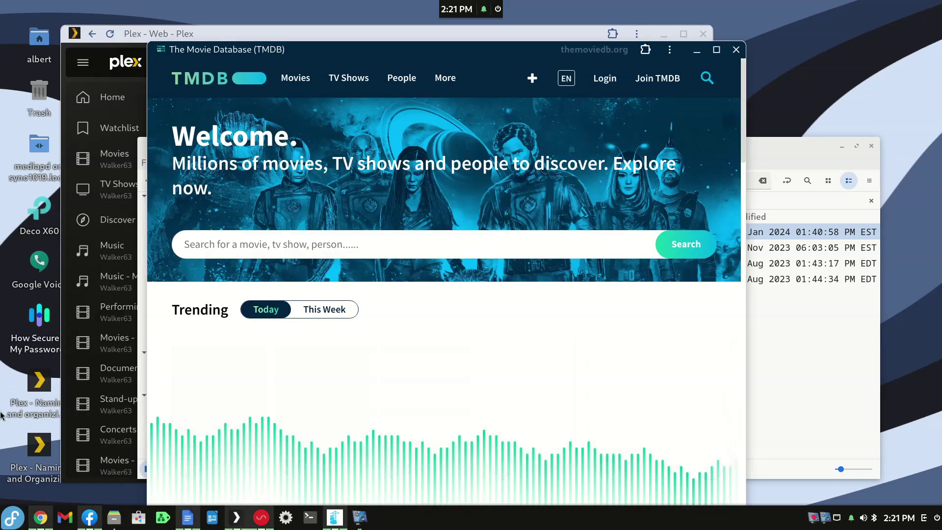
click(13, 521)
text(tv)
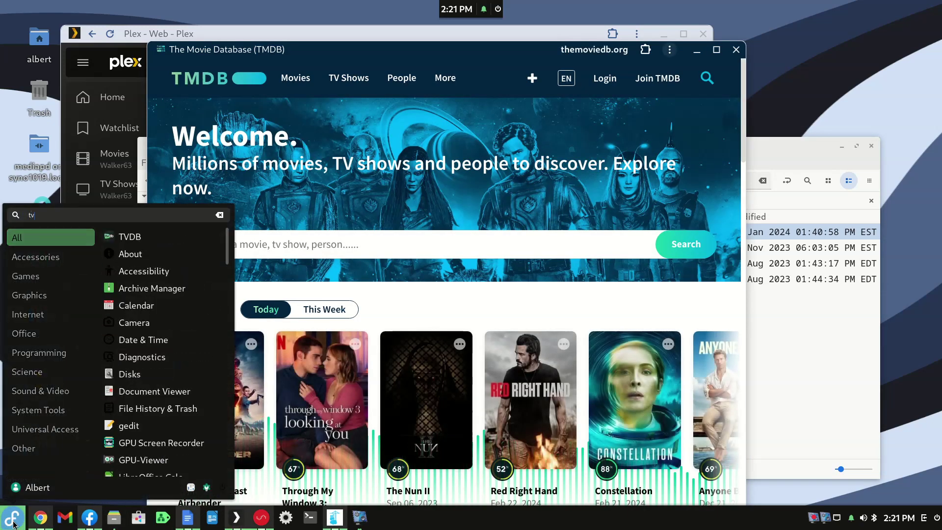
text(d)
click(130, 237)
click(271, 30)
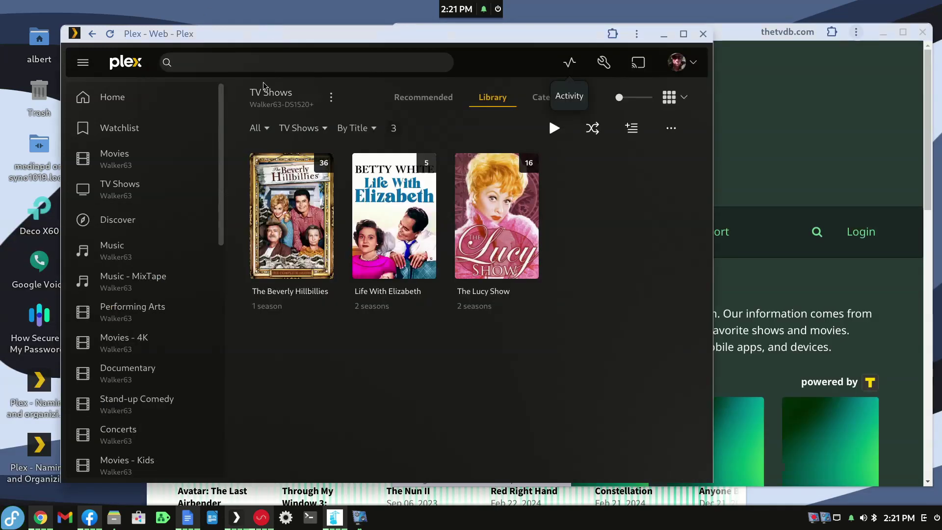
drag(526, 43, 535, 130)
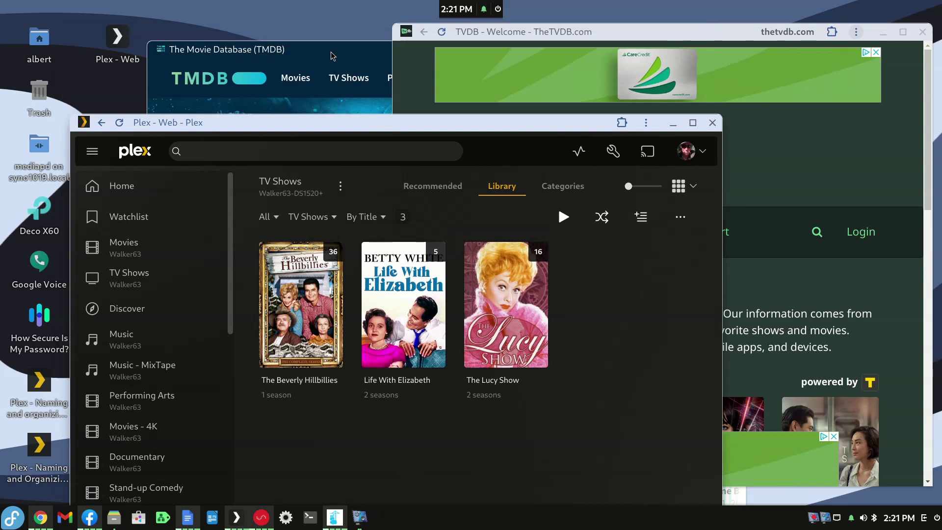
click(235, 98)
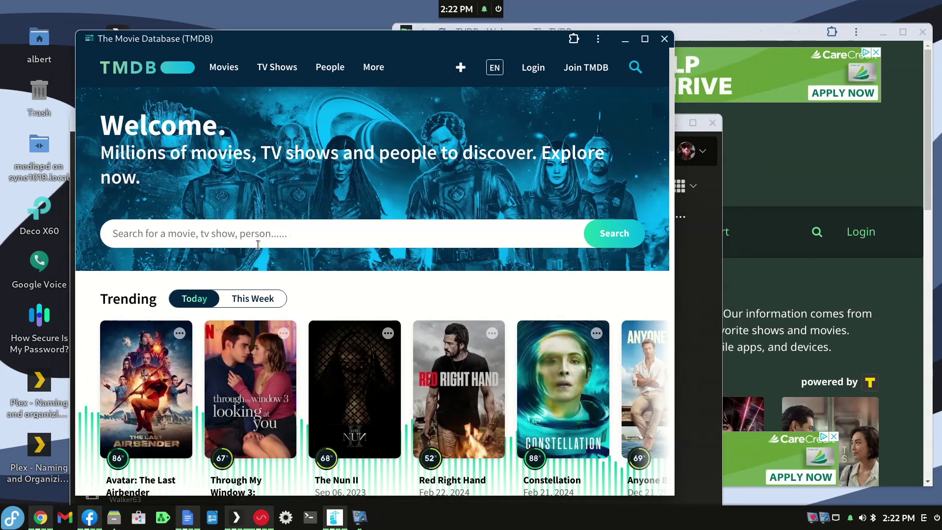
Search TMDB for 'echo' and open the Echo (2024) TV series page
click(257, 244)
text(echo)
key(Return)
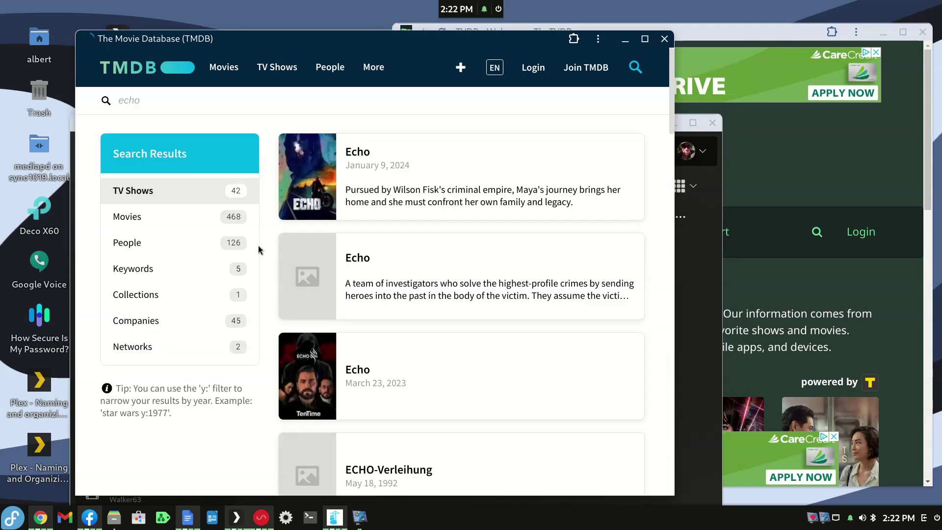
click(347, 153)
drag(415, 216, 311, 222)
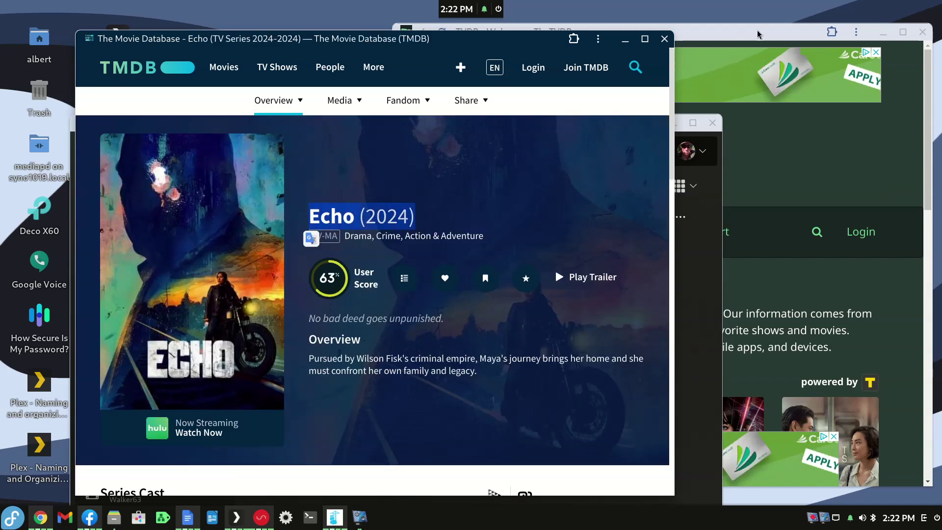
click(785, 284)
Search TheTVDB for 'echo' and open the 2024 Echo series page, #412431
click(817, 231)
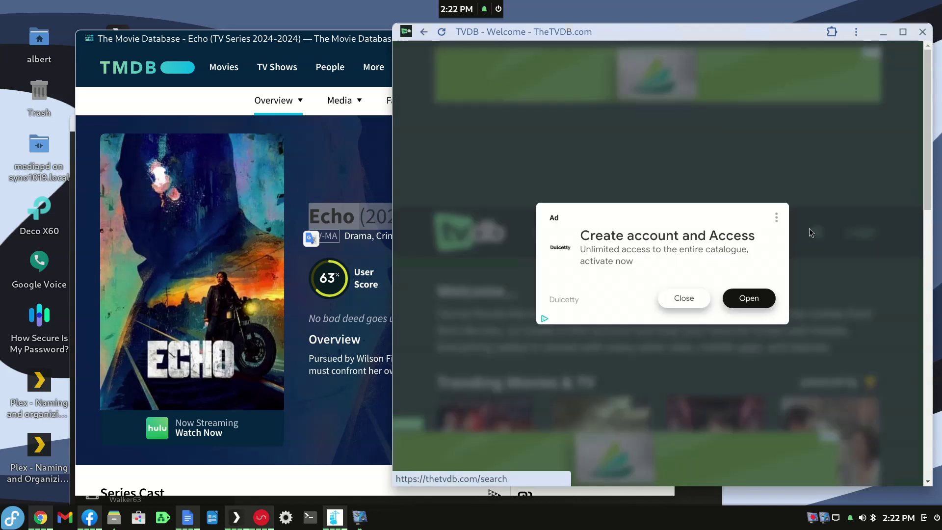
click(679, 296)
click(603, 325)
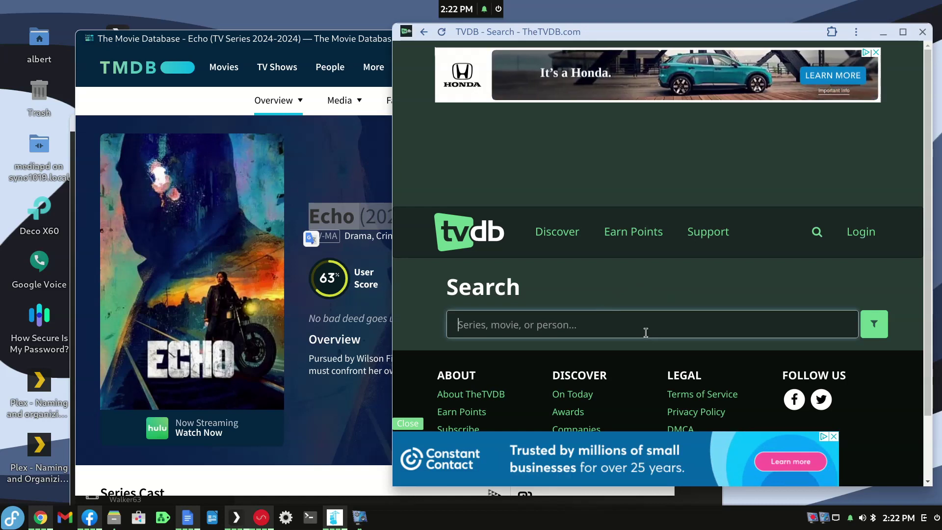
text(echo)
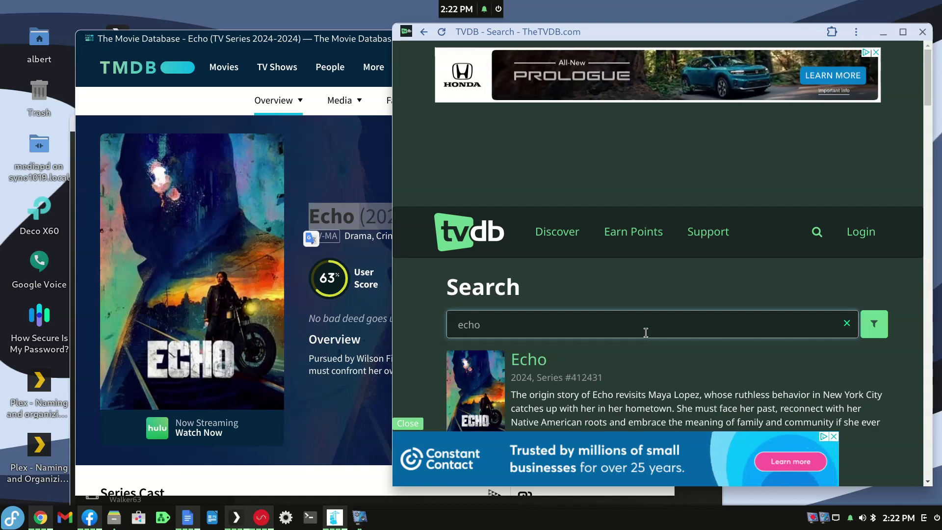
click(544, 362)
scroll(569, 345, down, 3)
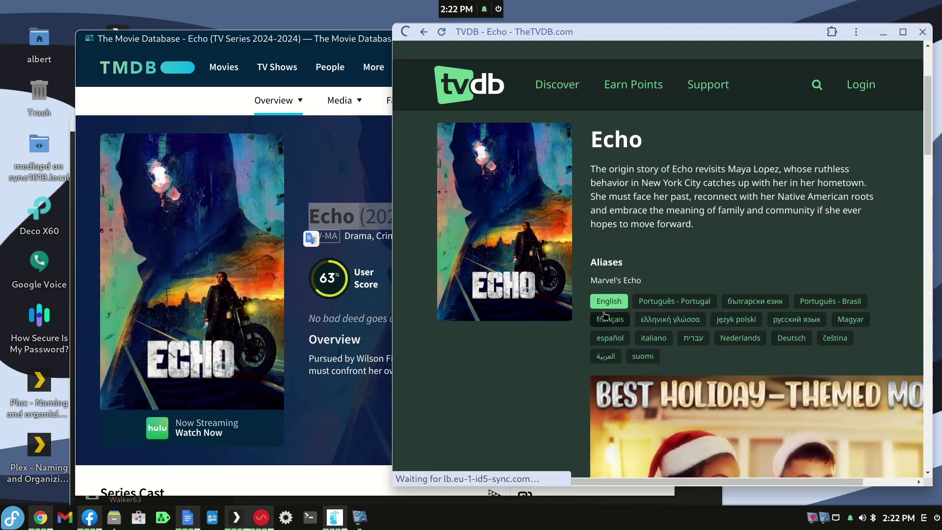
drag(659, 139, 602, 139)
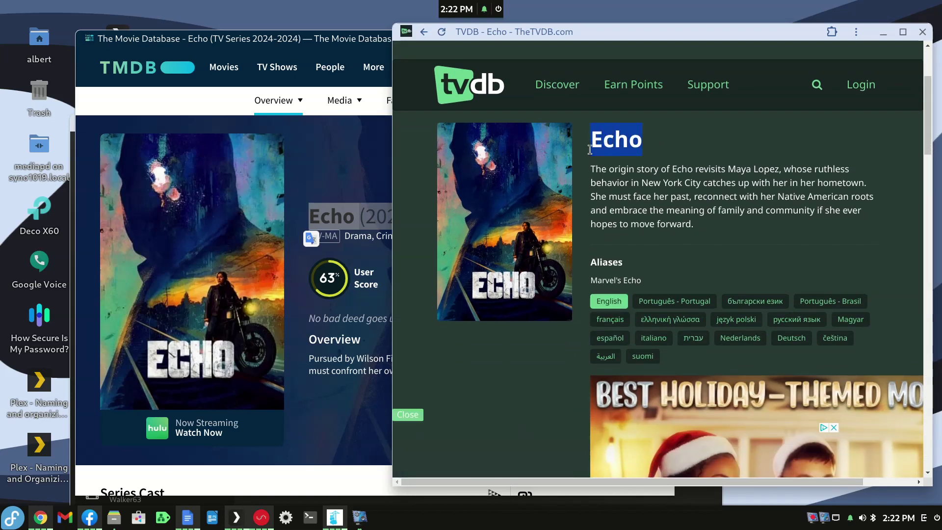
click(655, 141)
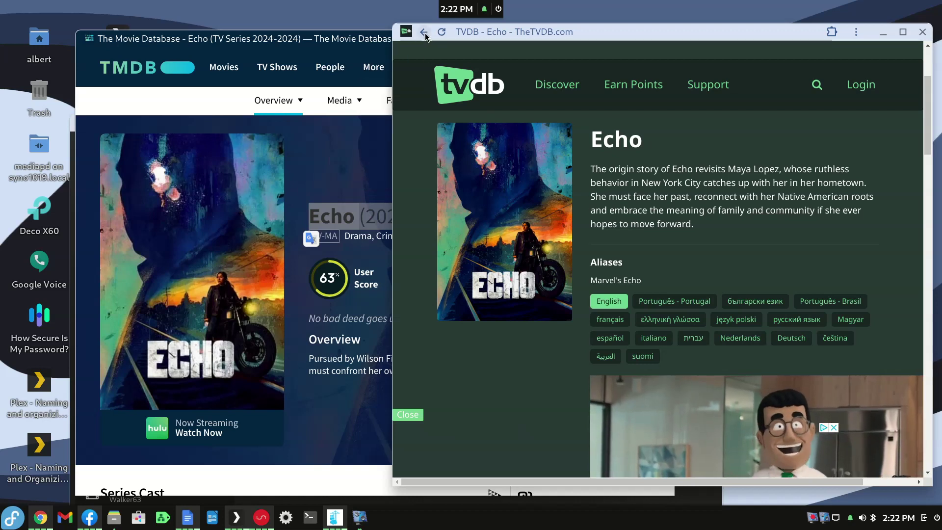
Return to the echo search results and scroll through titles like Echo 3 and Stir of Echoes
key(alt+Left)
scroll(563, 279, down, 12)
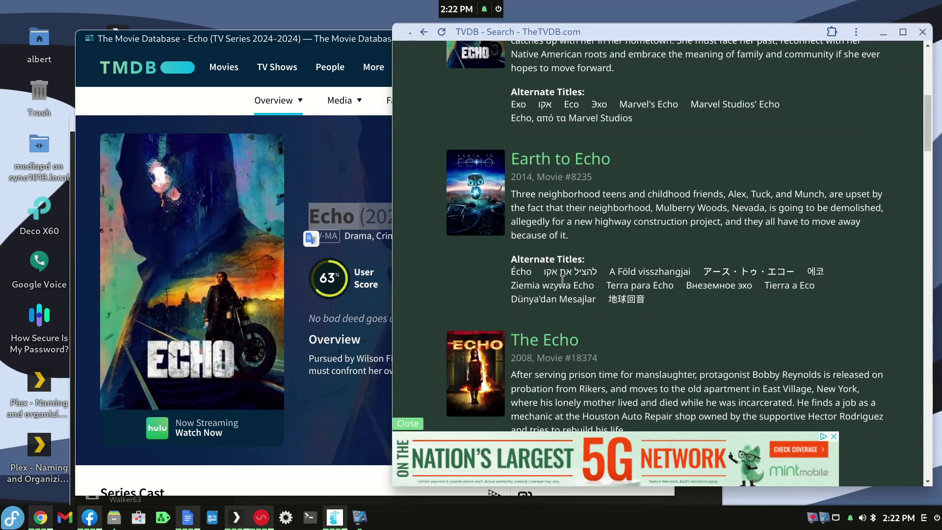
scroll(563, 280, down, 6)
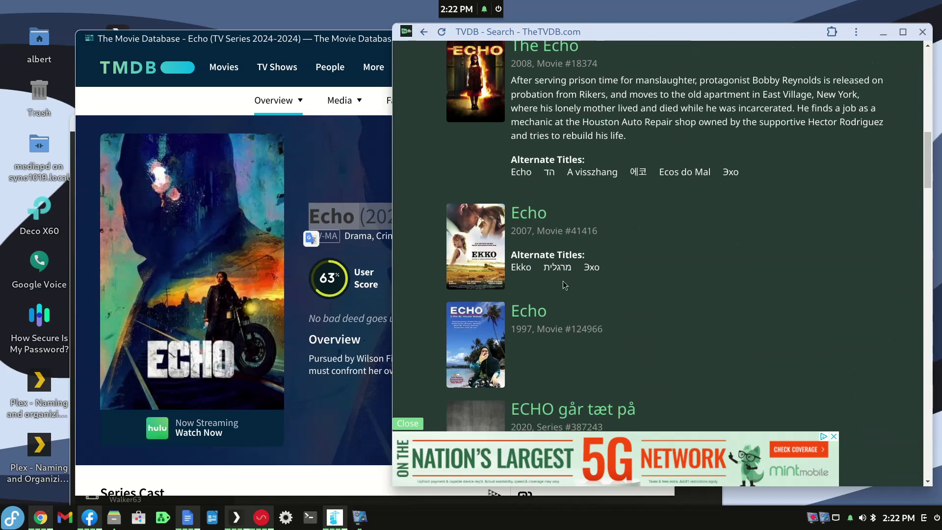
scroll(563, 285, down, 1)
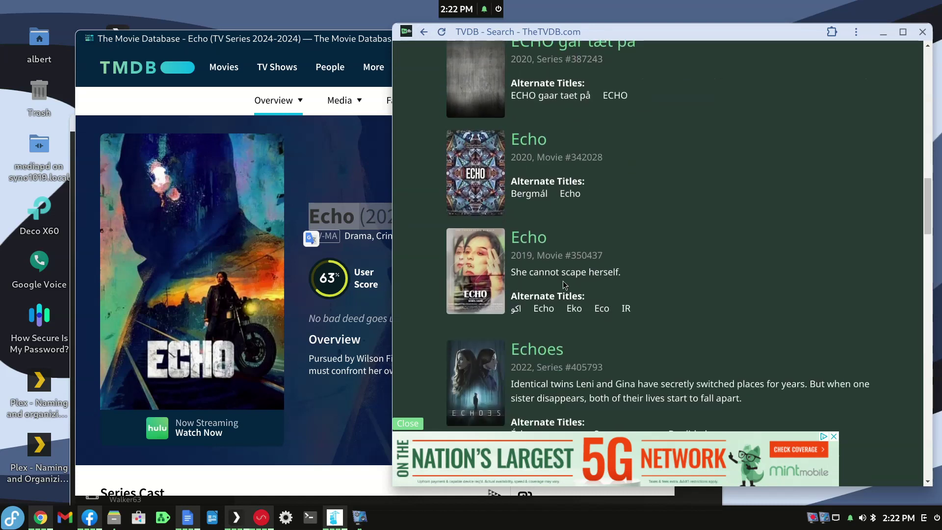
scroll(563, 280, down, 2)
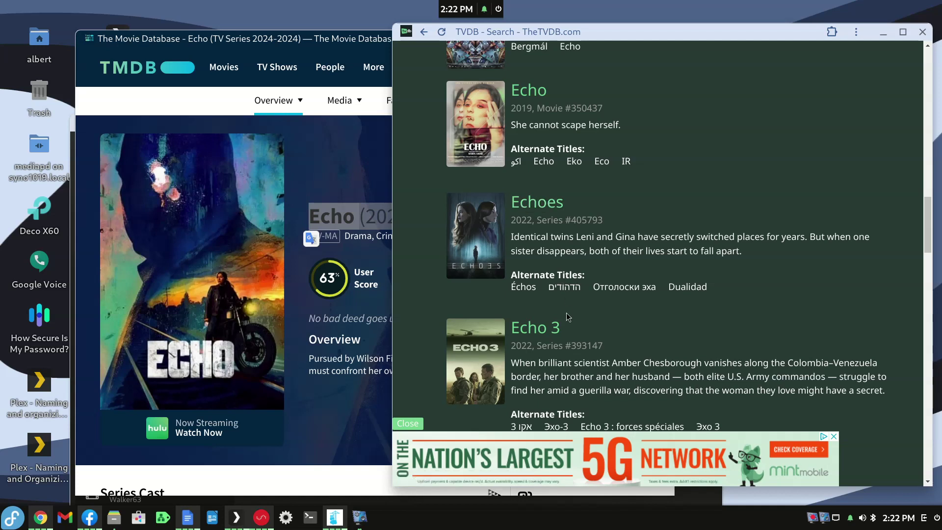
scroll(567, 305, down, 3)
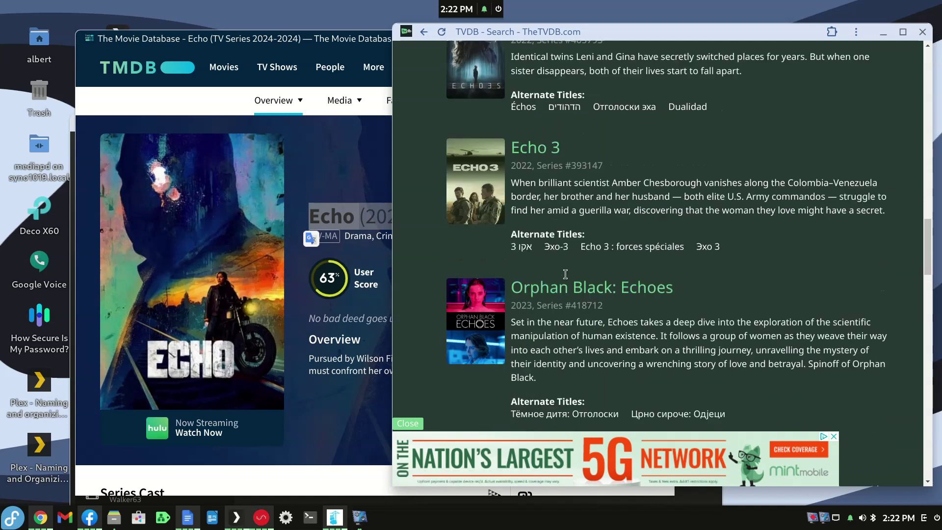
scroll(565, 274, down, 6)
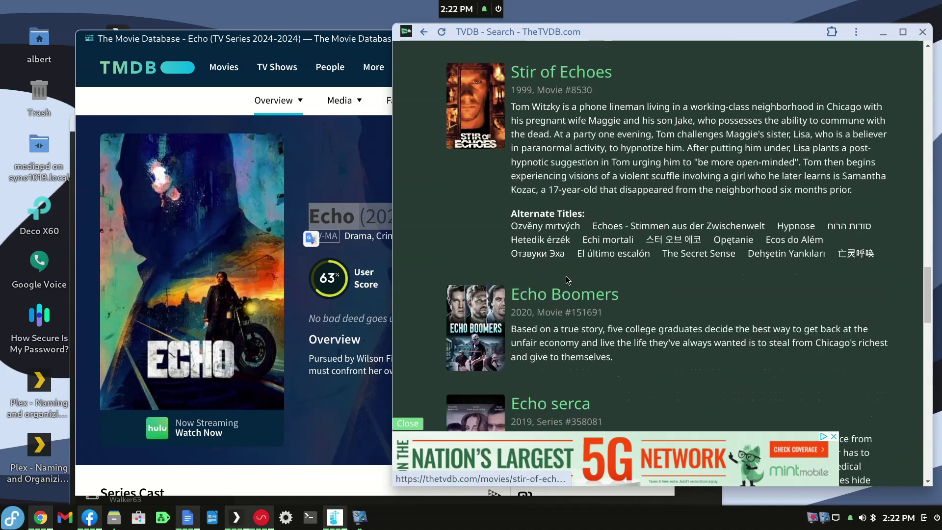
drag(924, 310, 924, 81)
scroll(705, 244, down, 3)
scroll(705, 244, down, 7)
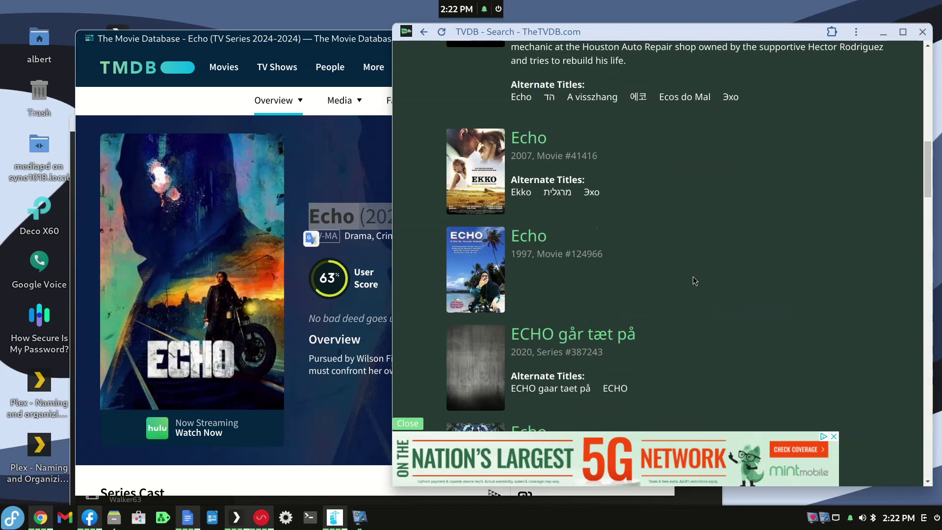
scroll(694, 277, down, 5)
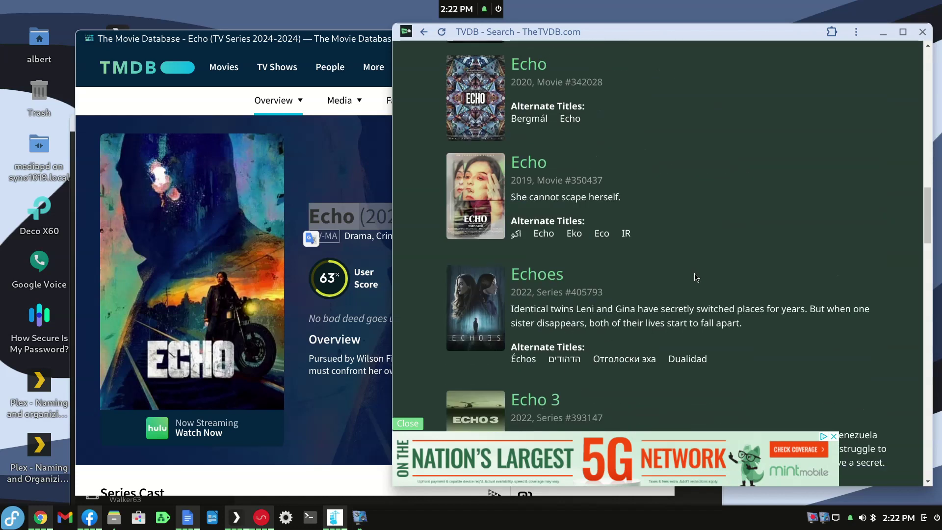
scroll(694, 272, down, 7)
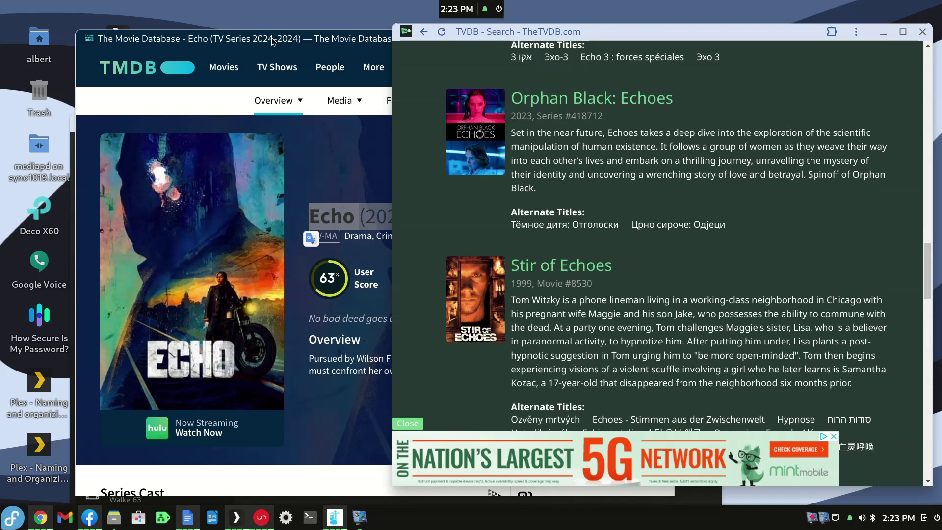
Open TMDB's second Echo series page, the NBC show In Production, and close TheTVDB window
click(272, 38)
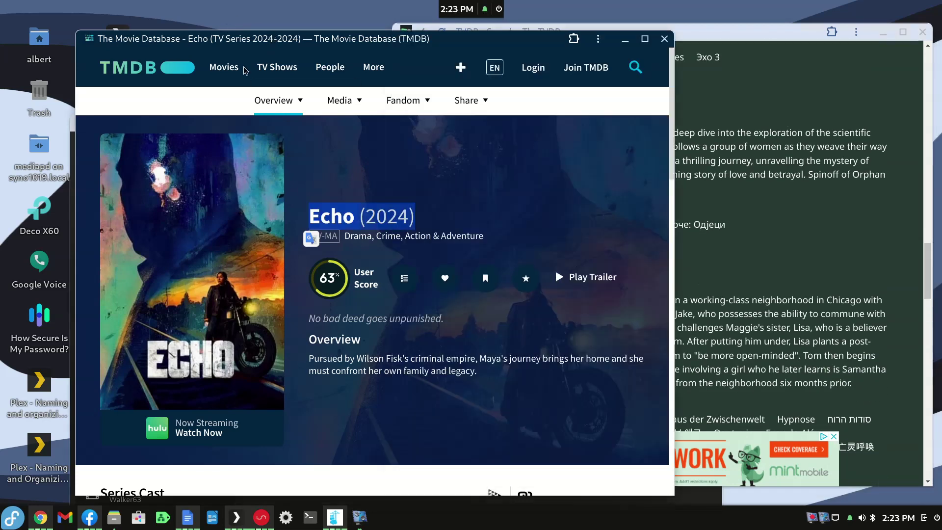
right_click(387, 47)
click(399, 55)
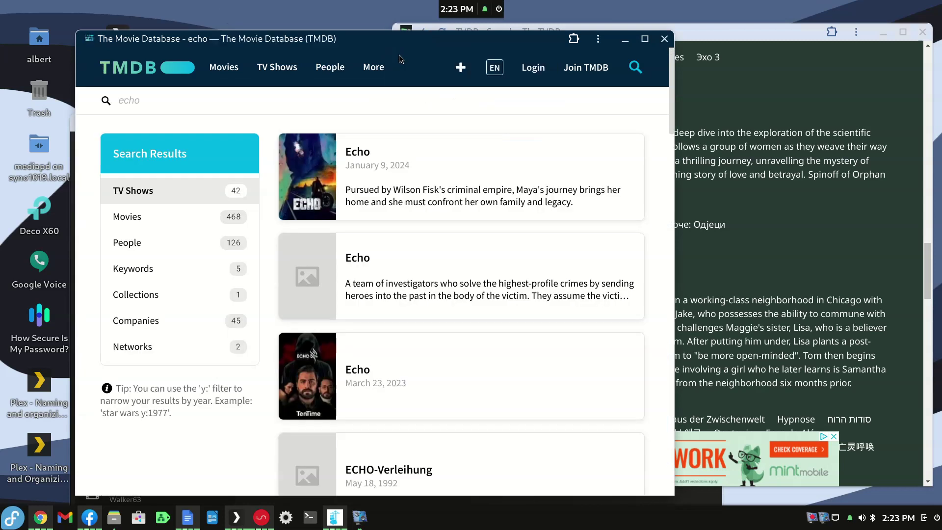
click(367, 257)
scroll(362, 251, down, 5)
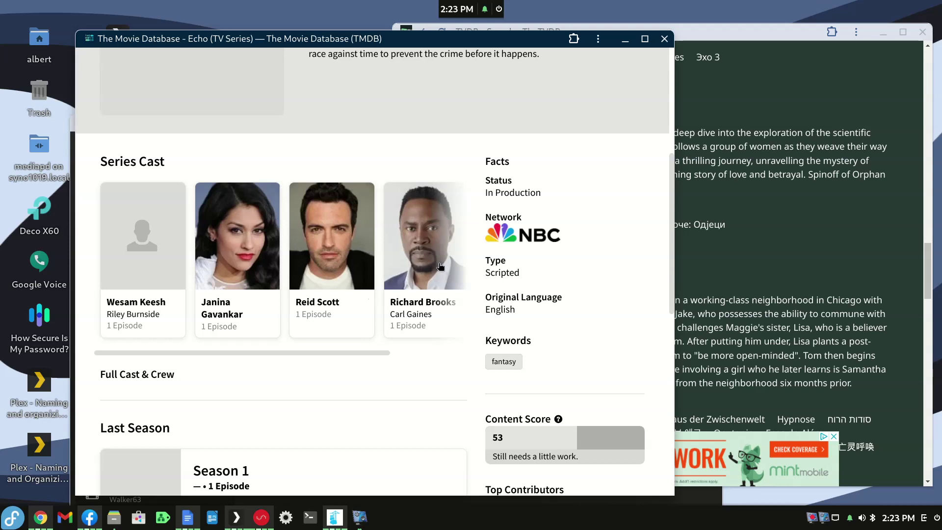
scroll(376, 284, up, 5)
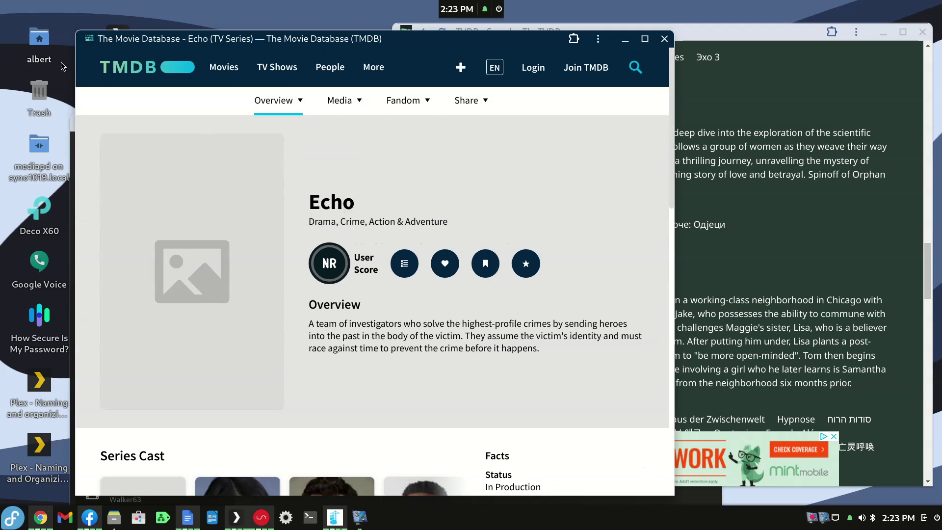
right_click(422, 73)
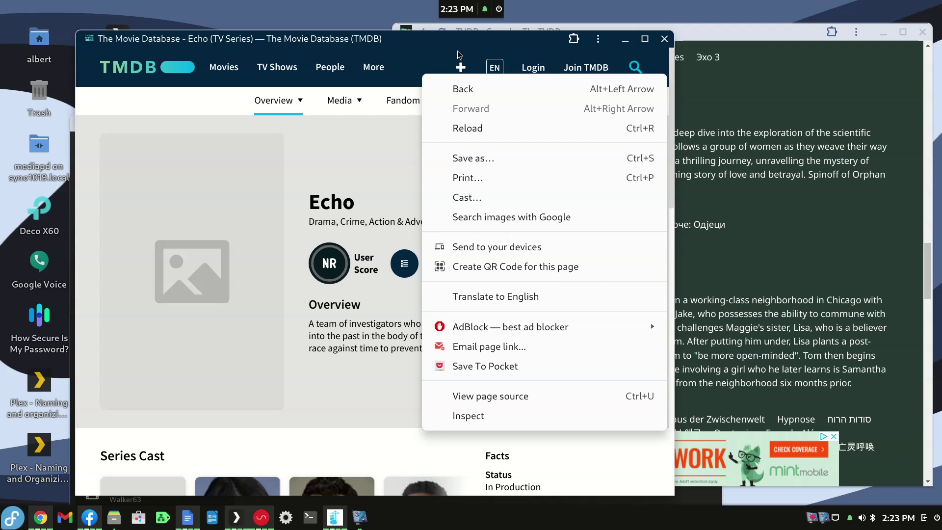
click(665, 38)
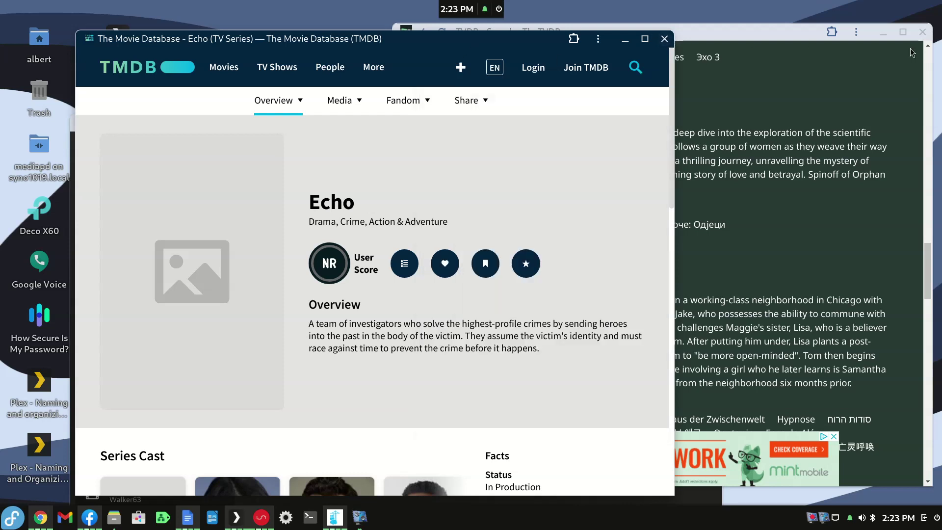
click(922, 32)
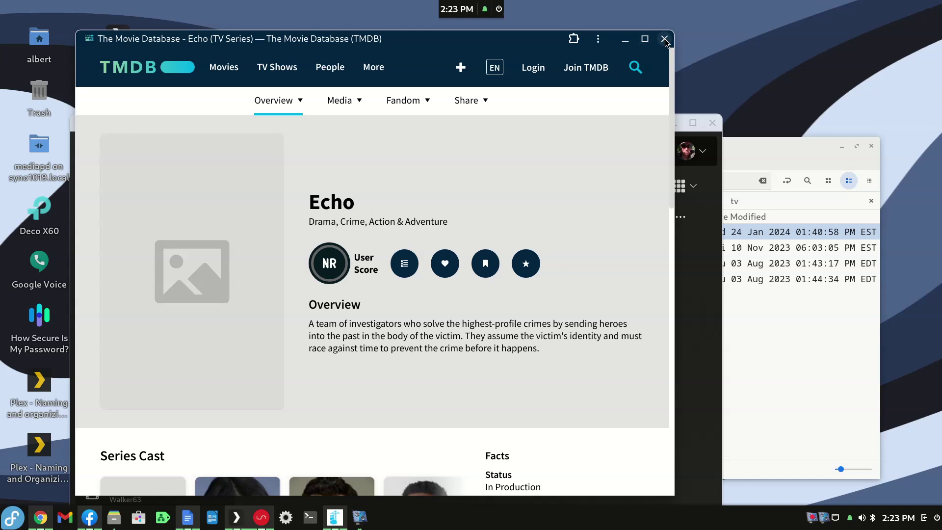
Close the TMDB window and open Echo (2024) > Season 01 in Nemo, showing five .mkv episodes
click(664, 39)
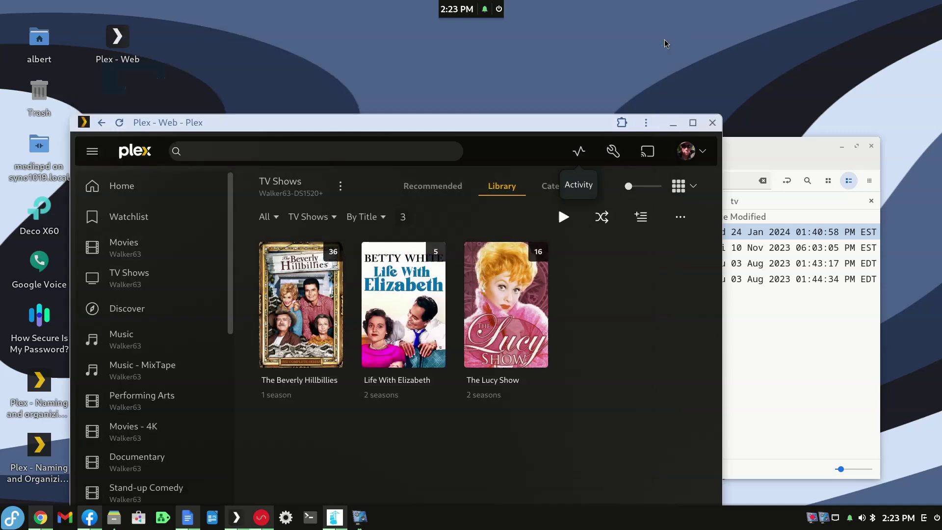
click(777, 144)
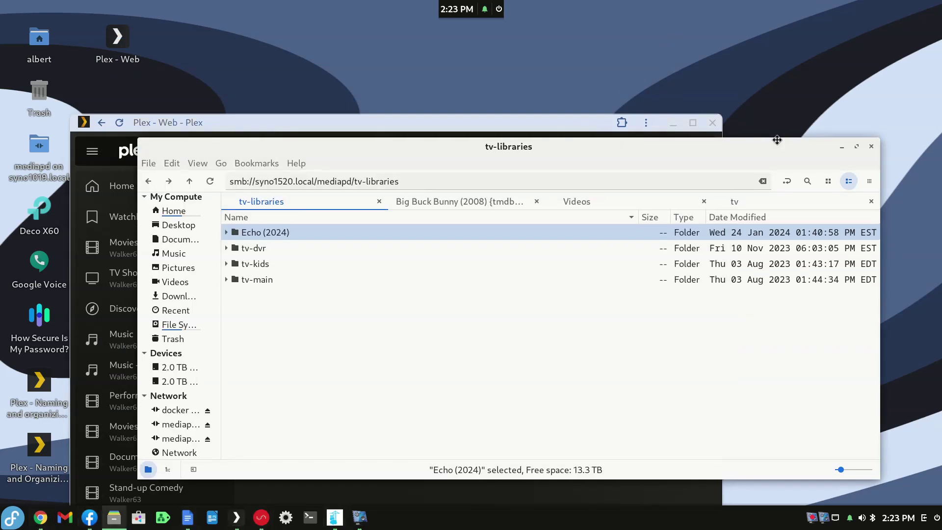
click(576, 131)
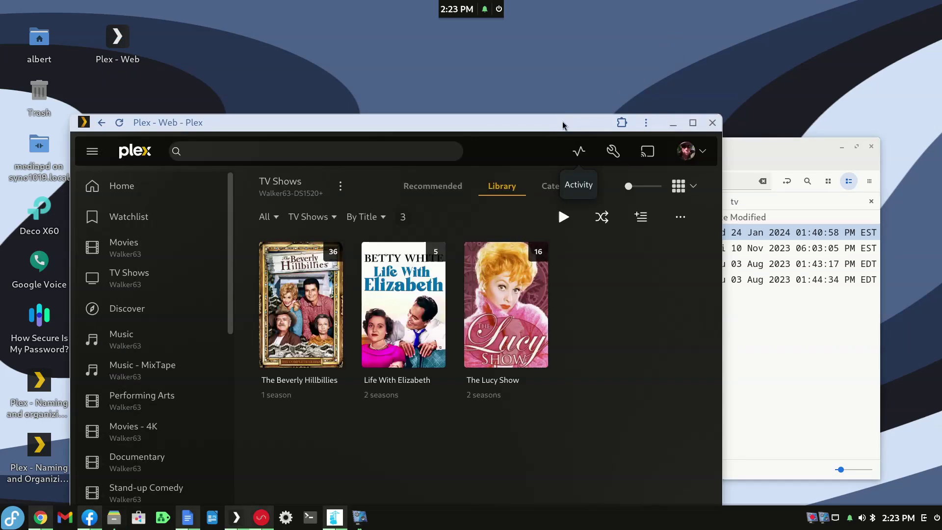
click(749, 143)
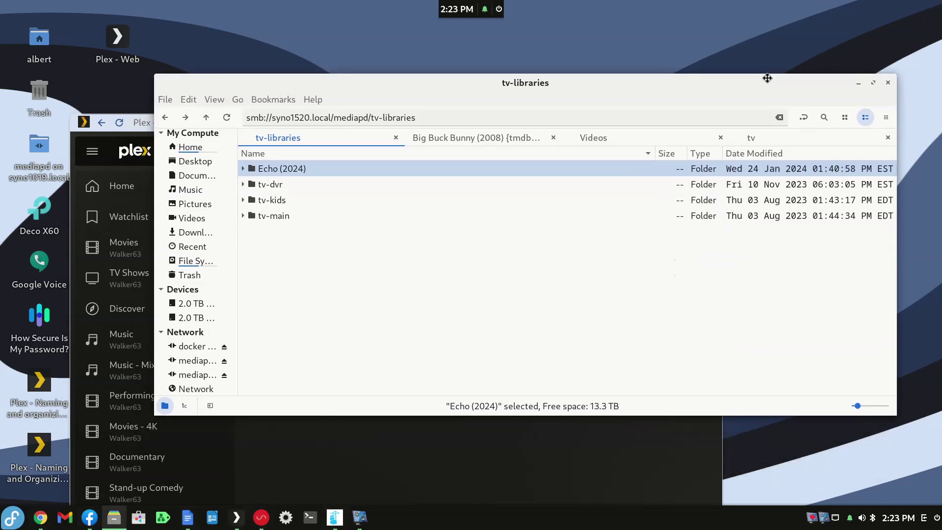
double_click(279, 169)
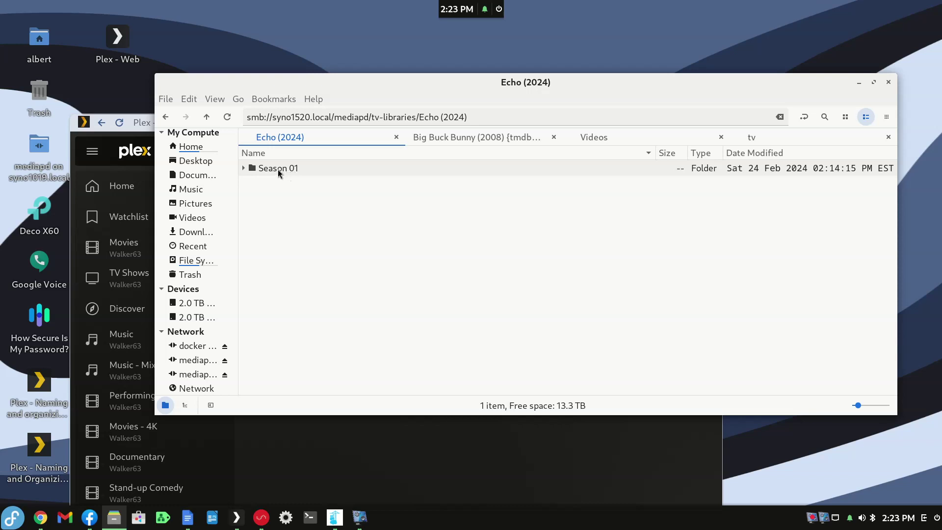
double_click(278, 169)
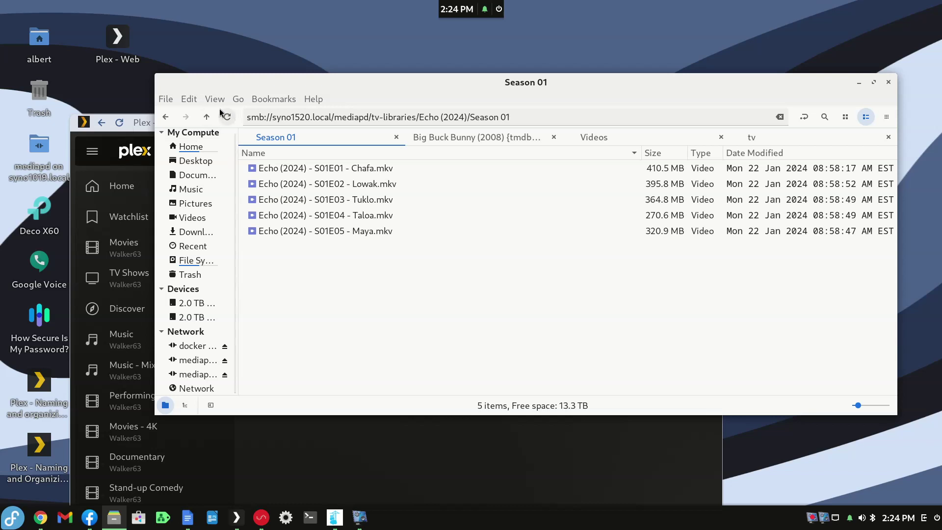
Cut Echo (2024) from tv-libraries, paste it into tv-main, then bring Plex forward full screen
click(166, 117)
click(167, 118)
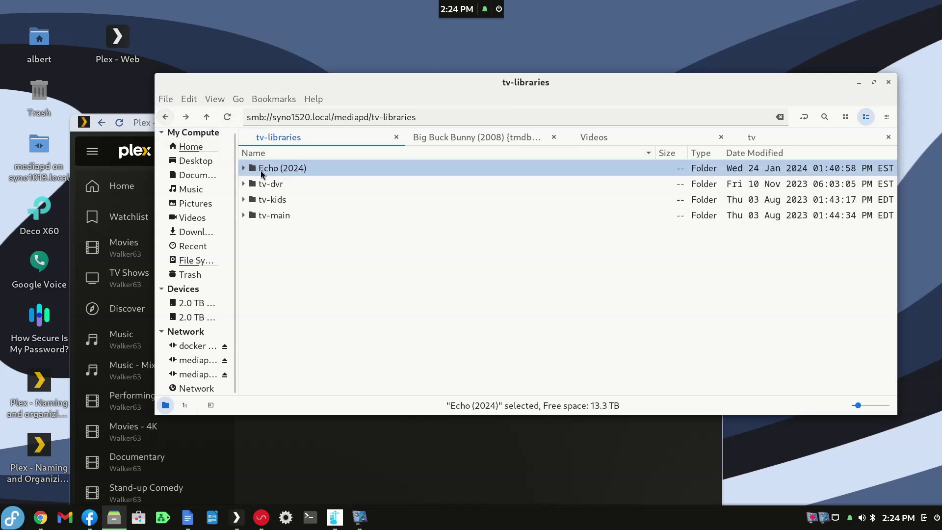
right_click(268, 167)
click(293, 249)
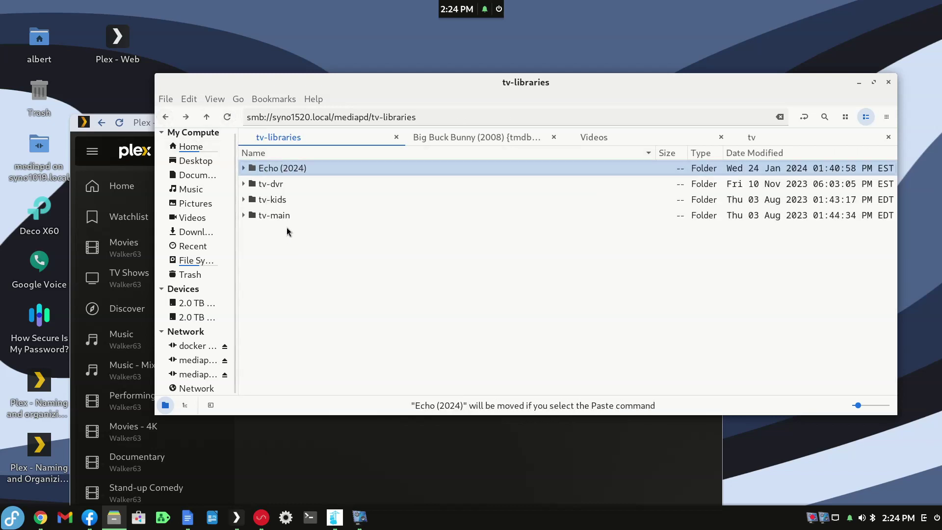
double_click(278, 214)
right_click(292, 225)
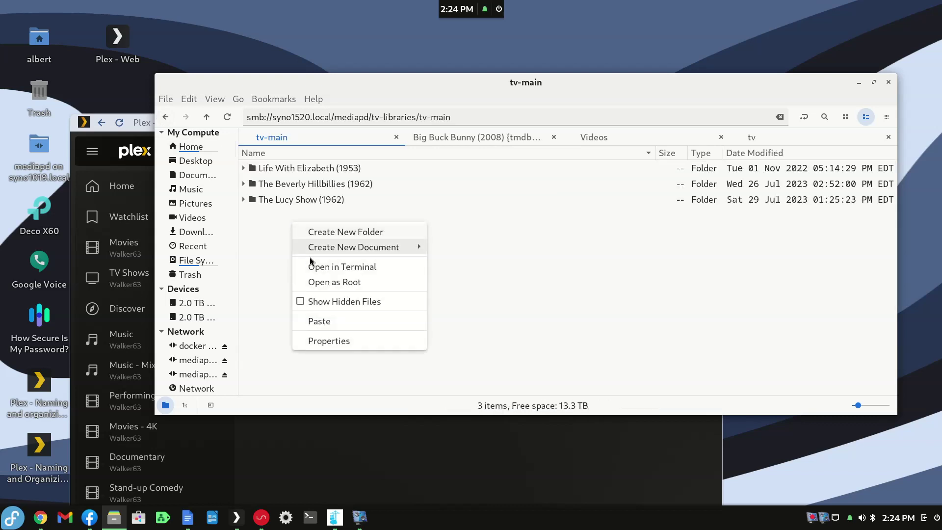
click(315, 320)
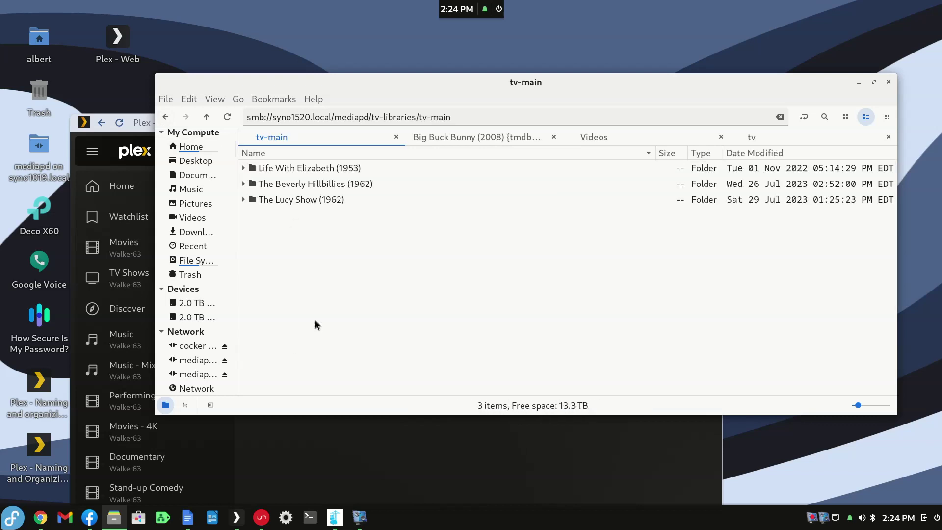
click(139, 126)
double_click(319, 125)
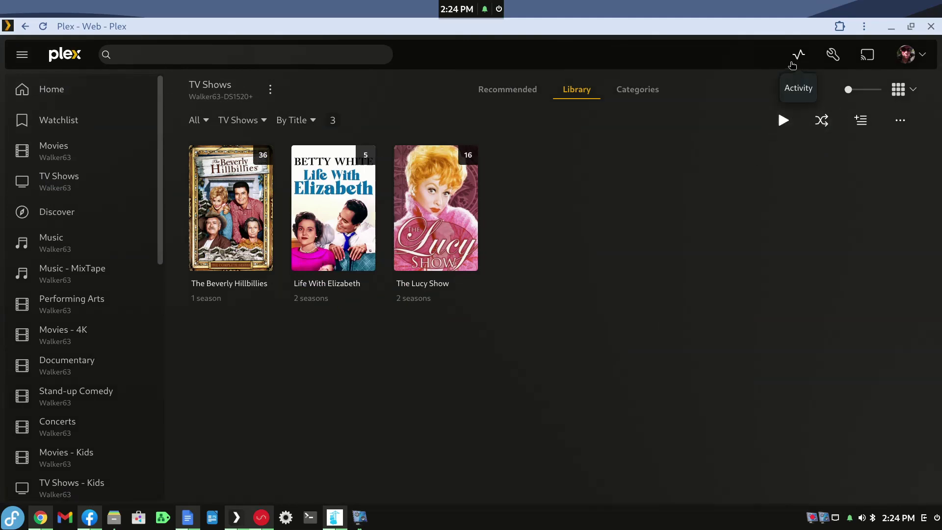
Run Scan Library Files on the TV Shows library and watch its progress in Activity
double_click(773, 30)
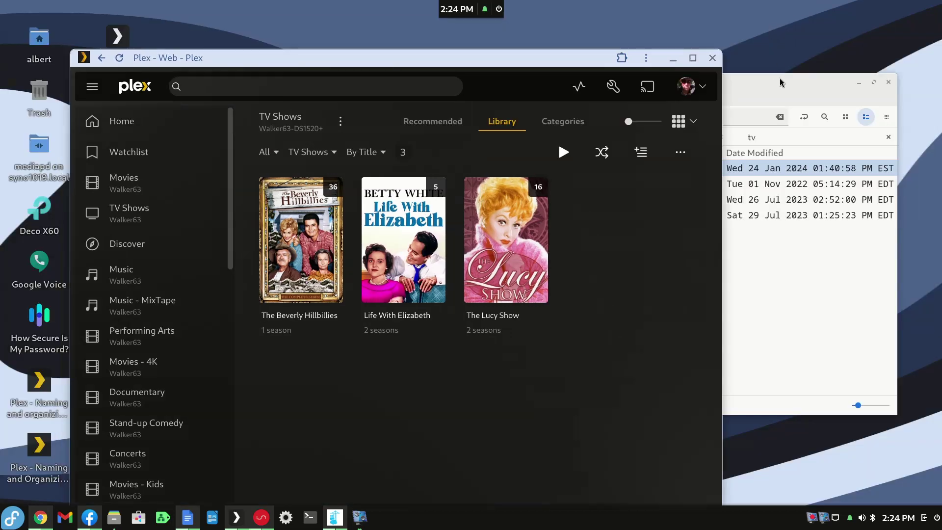
click(779, 79)
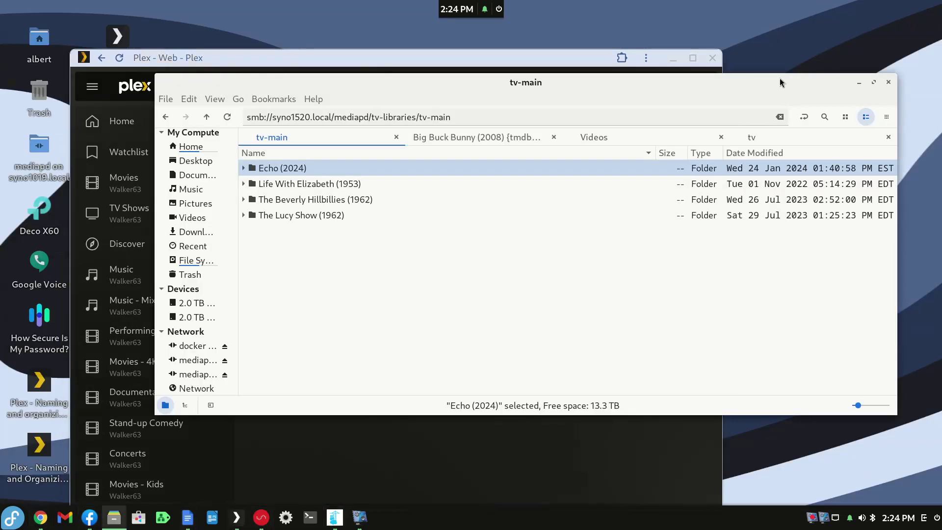
double_click(597, 63)
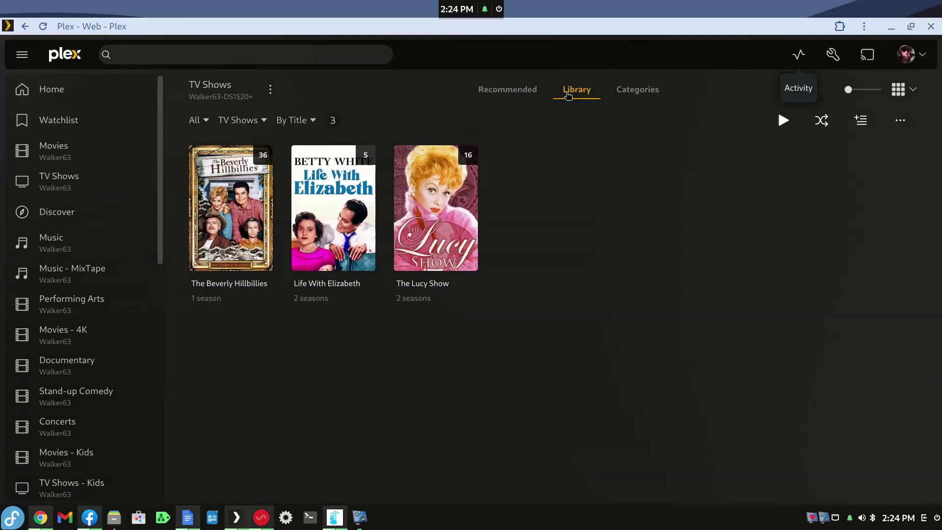
click(270, 89)
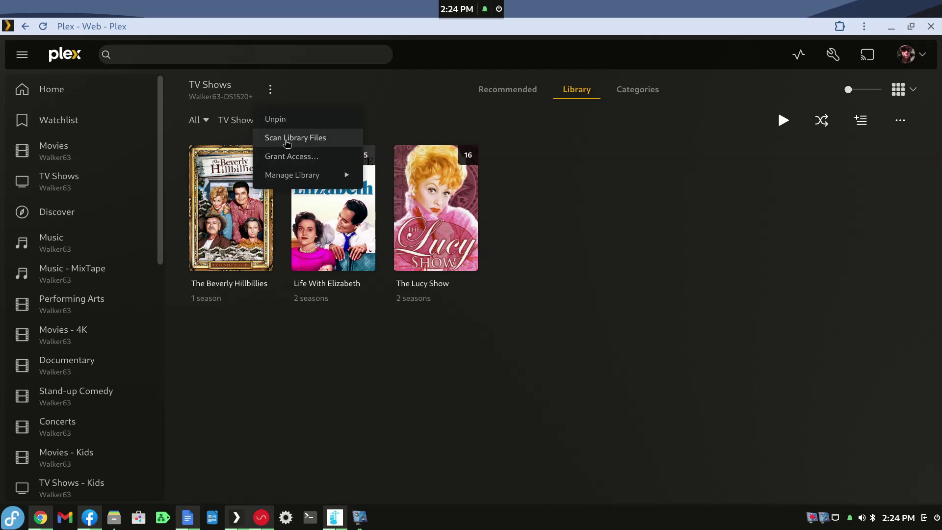
click(287, 143)
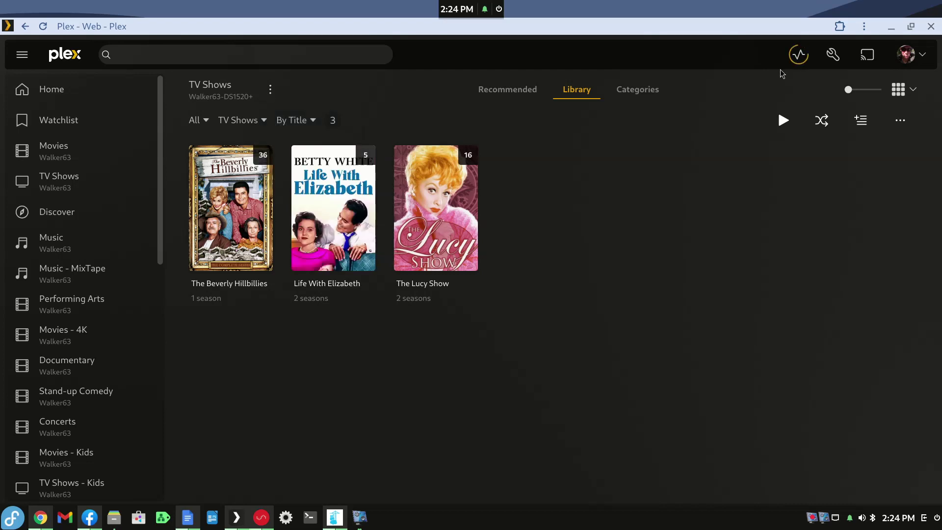
click(796, 56)
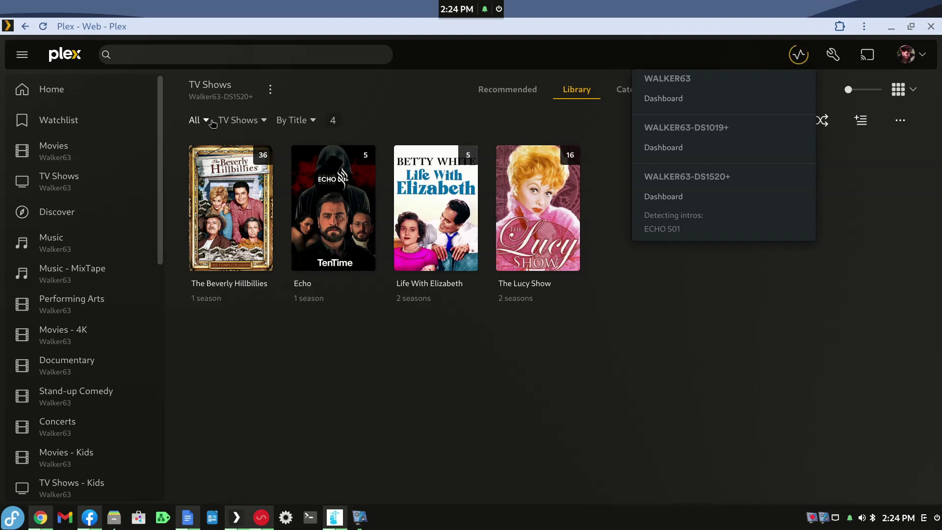
Check the TV Shows library's advanced settings and episode ordering options, then cancel without changes
click(269, 89)
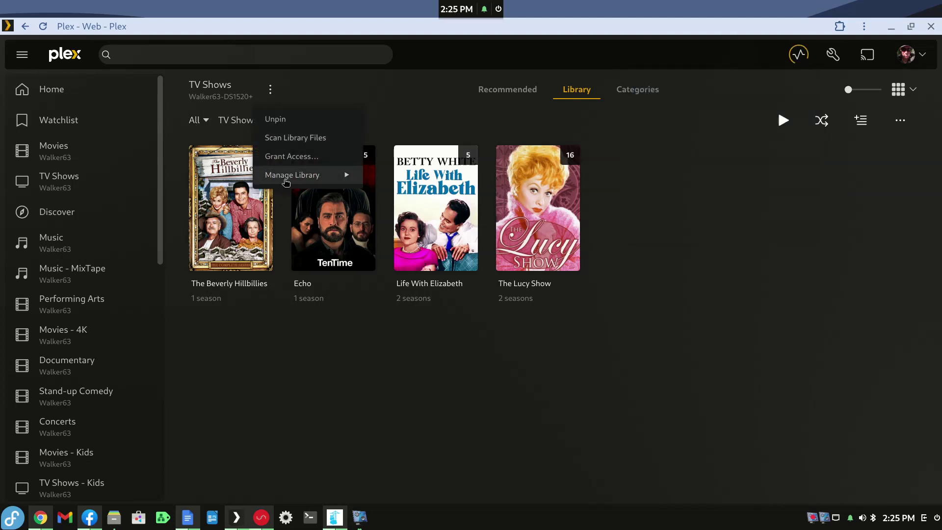
mouse_move(285, 176)
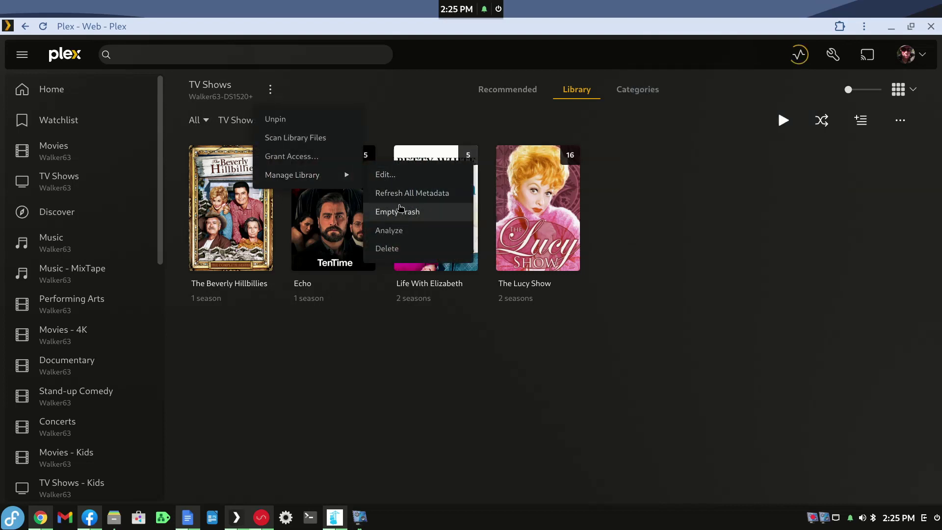
click(388, 175)
click(289, 185)
scroll(528, 312, down, 10)
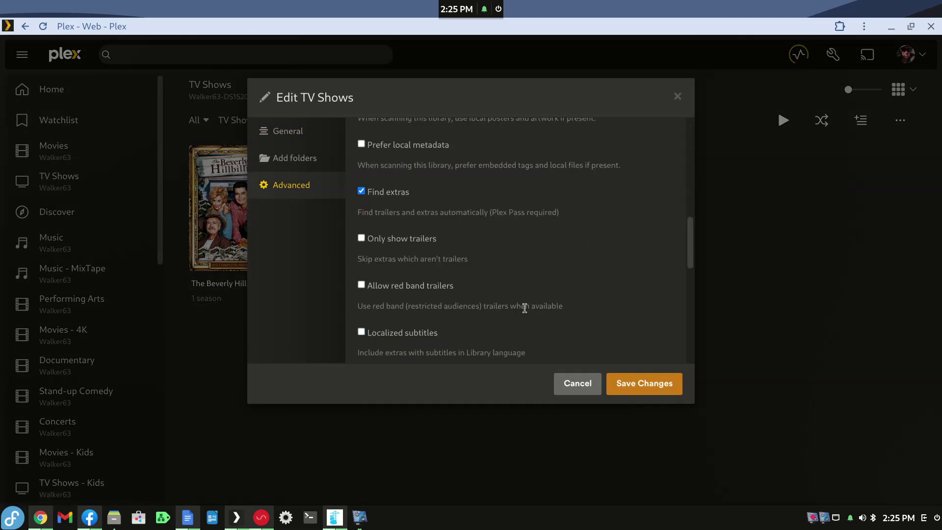
scroll(519, 301, down, 4)
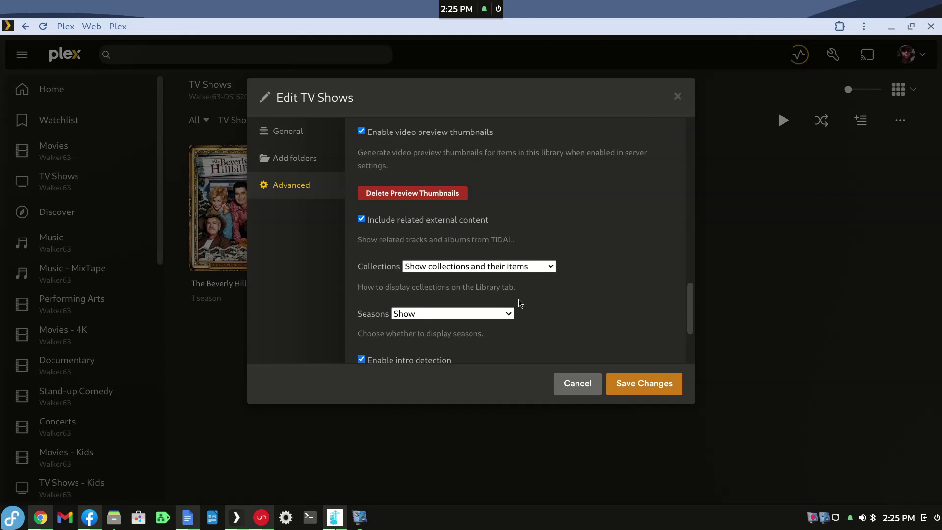
scroll(519, 300, up, 10)
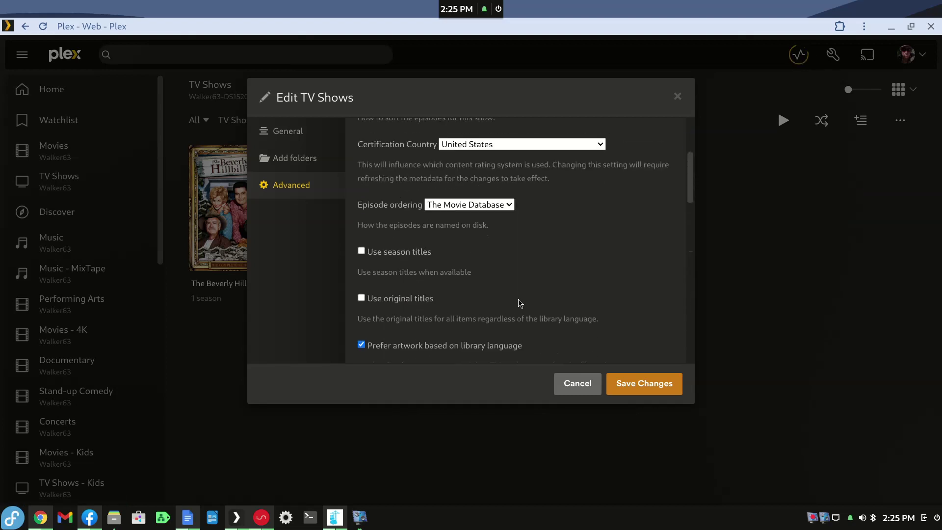
click(494, 206)
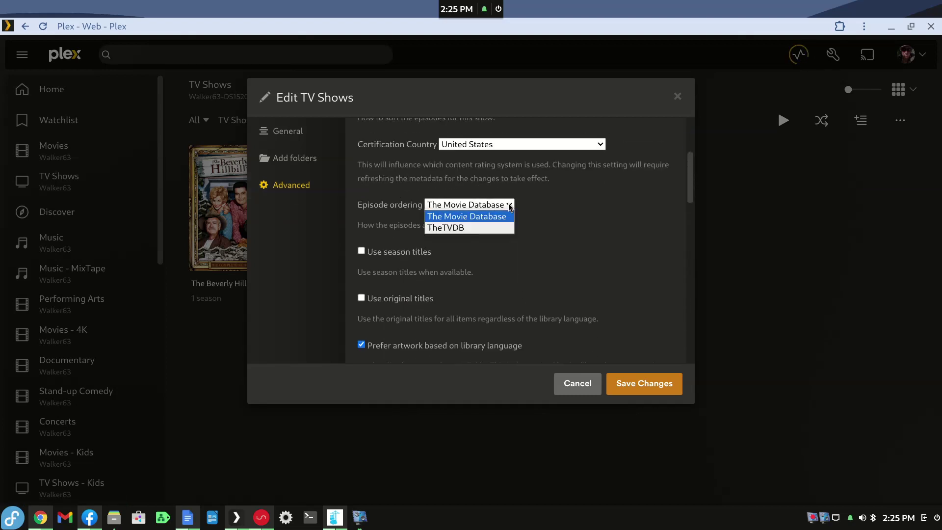
click(580, 213)
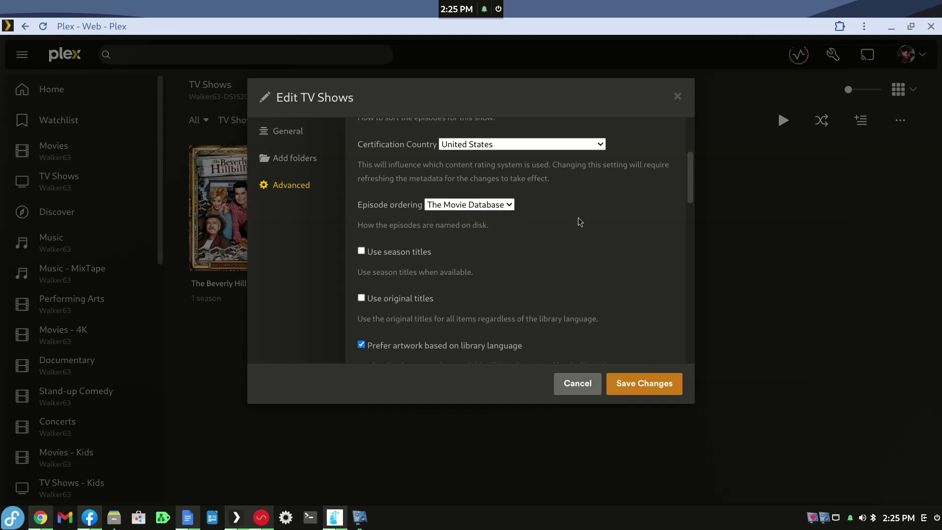
click(574, 385)
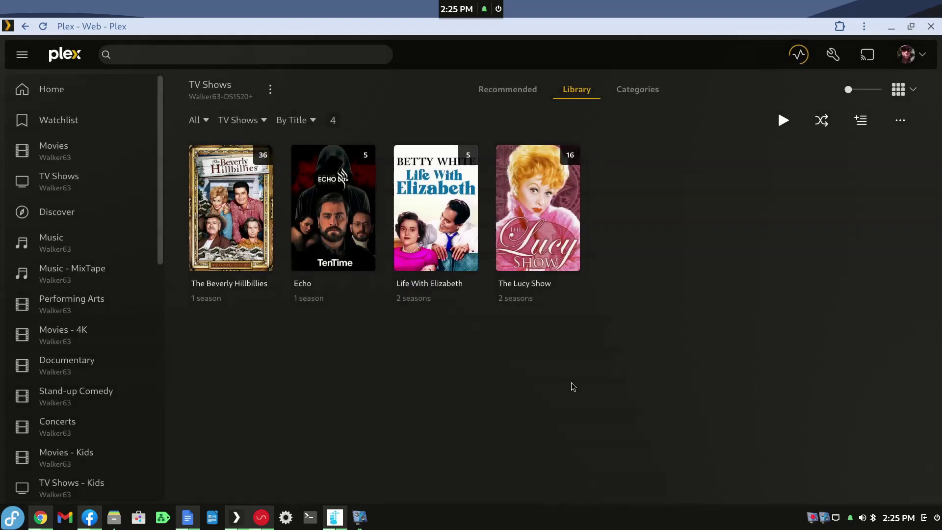
Restore the Plex window to a smaller size and check the server activity list
double_click(566, 29)
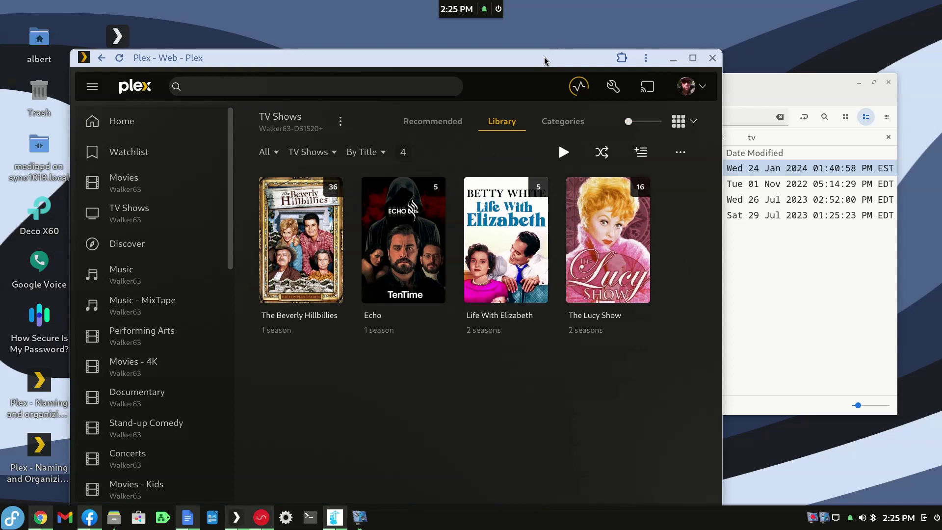
click(579, 87)
click(580, 89)
Switch to the tv-main Nemo window and search the app launcher for 'tmd'
key(alt+Tab)
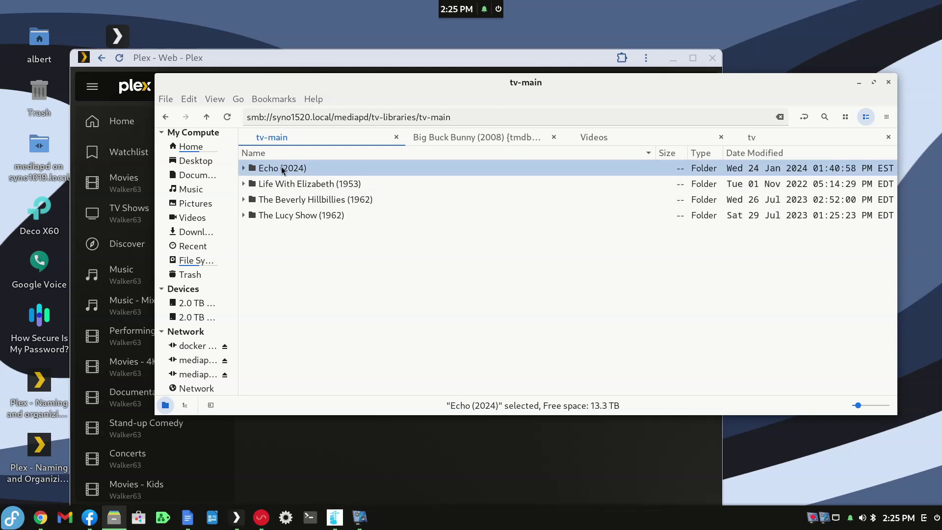
click(14, 520)
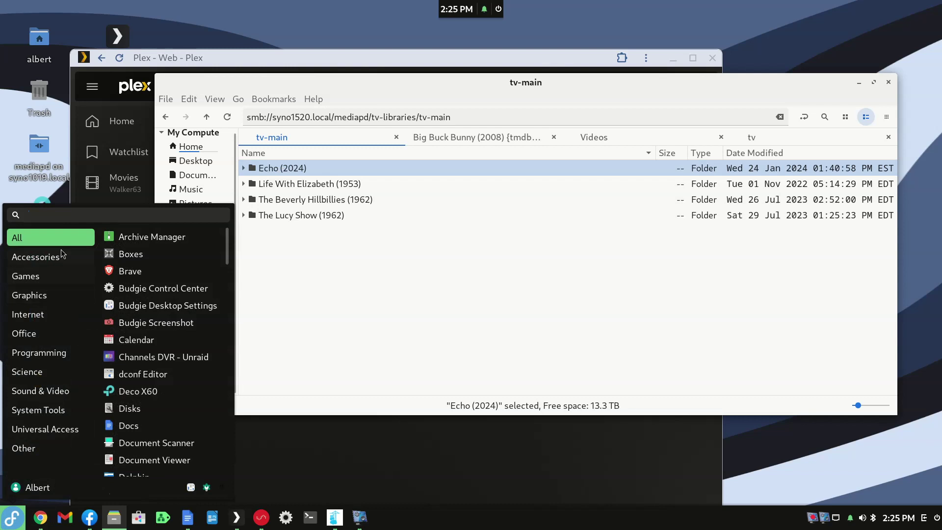
text(tm)
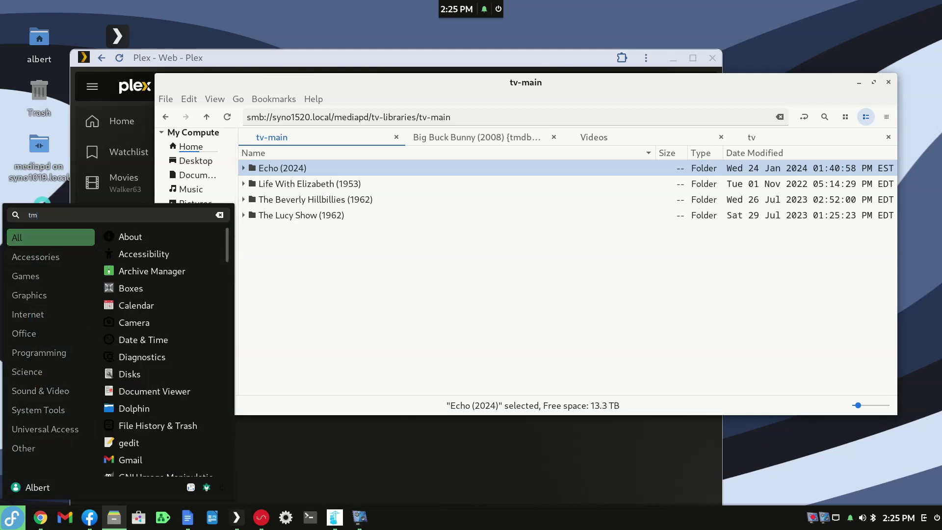
text(d)
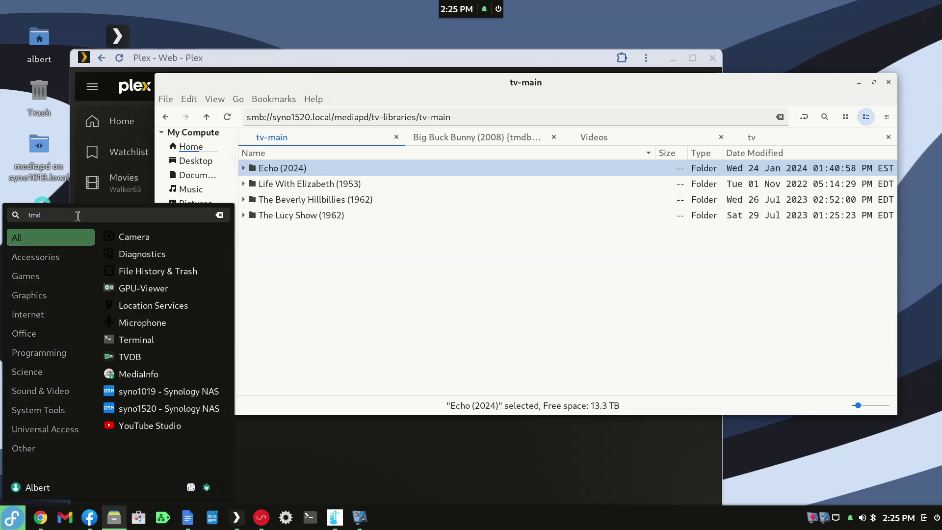
Open a new Google Chrome window with a fresh tab
key(BackSpace)
key(BackSpace)
key(BackSpace)
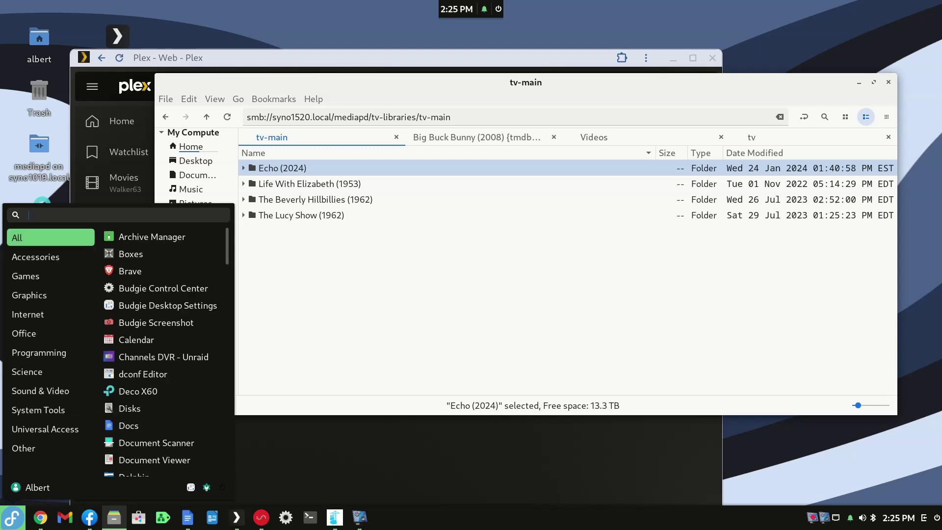
click(41, 521)
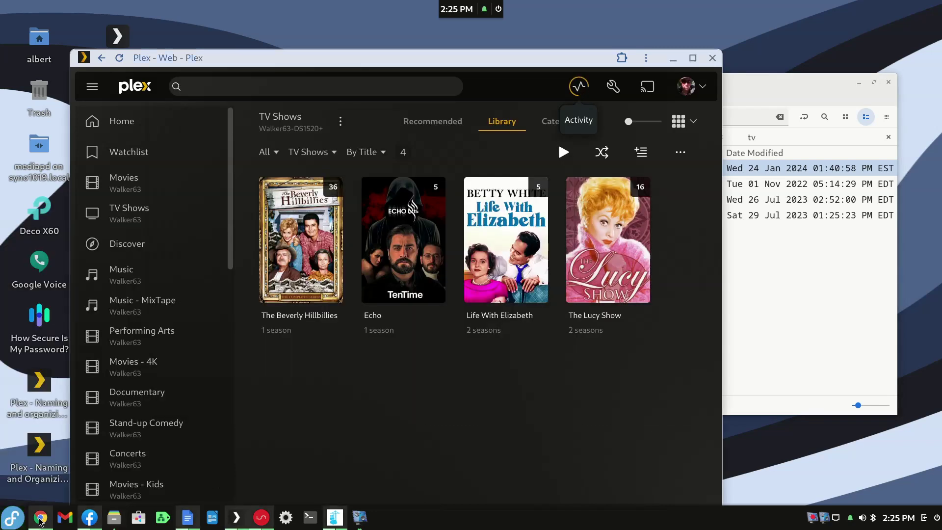
right_click(40, 519)
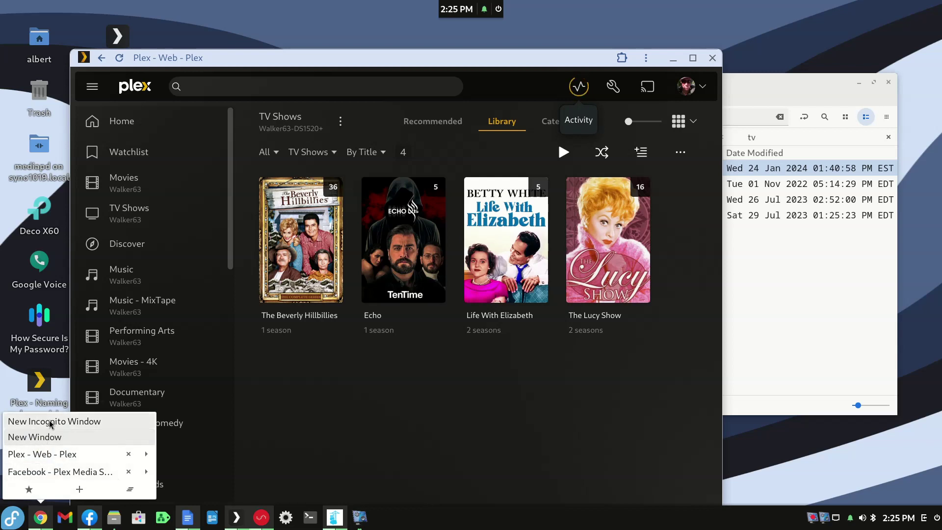
click(46, 437)
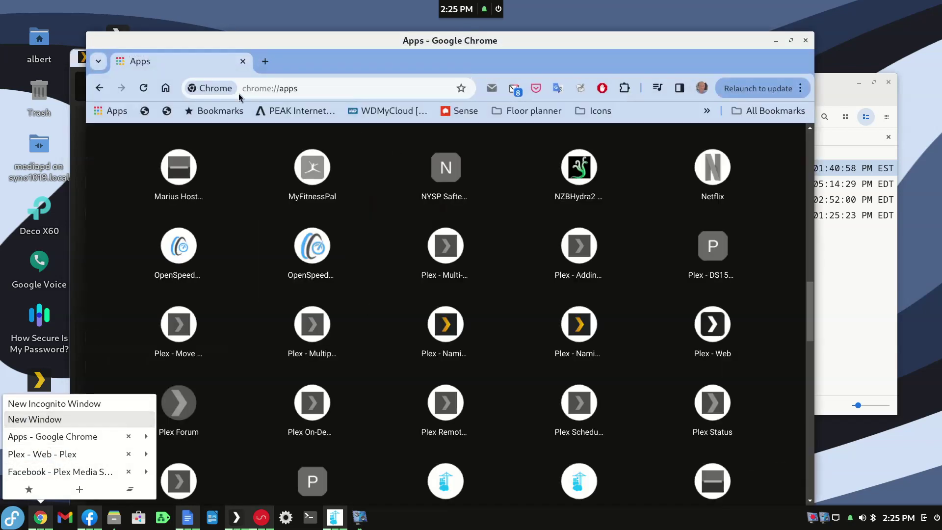
click(270, 65)
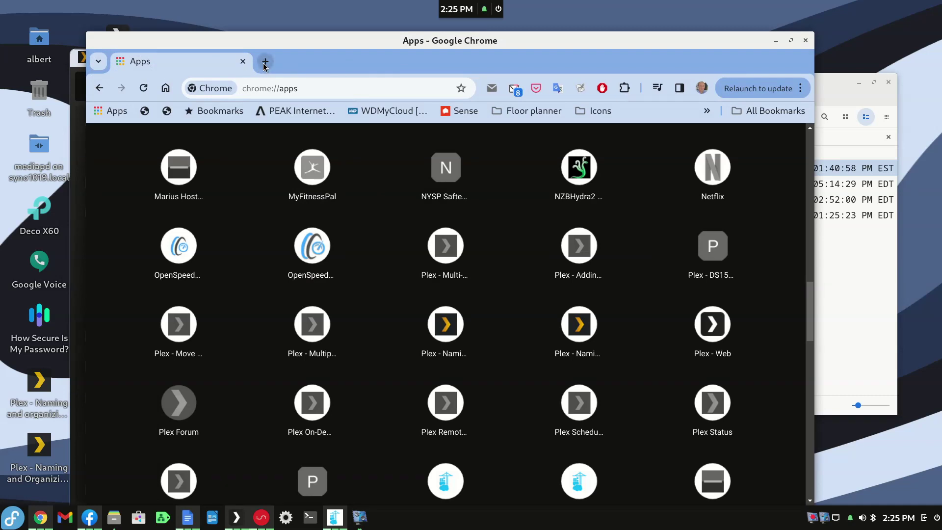
click(264, 62)
click(242, 61)
Google 'the movie database' and go to The Movie Database website
click(316, 297)
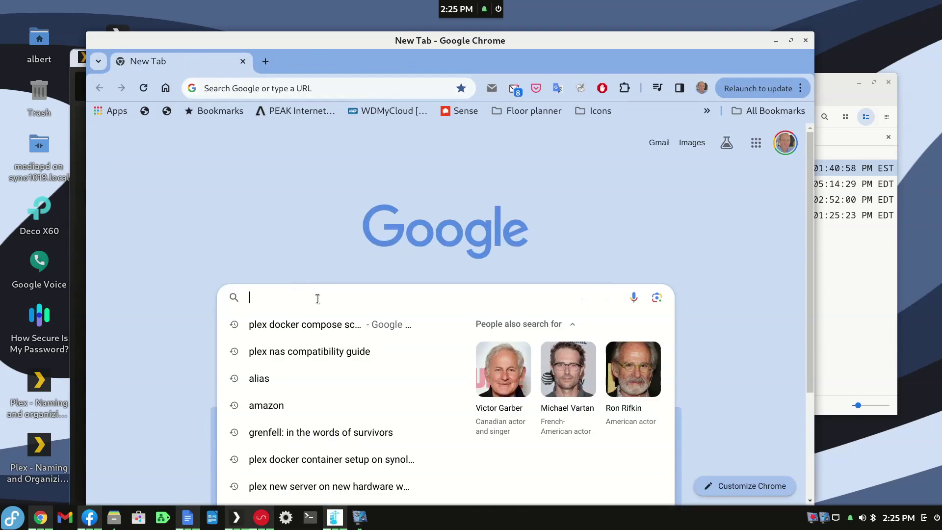
text(the mo)
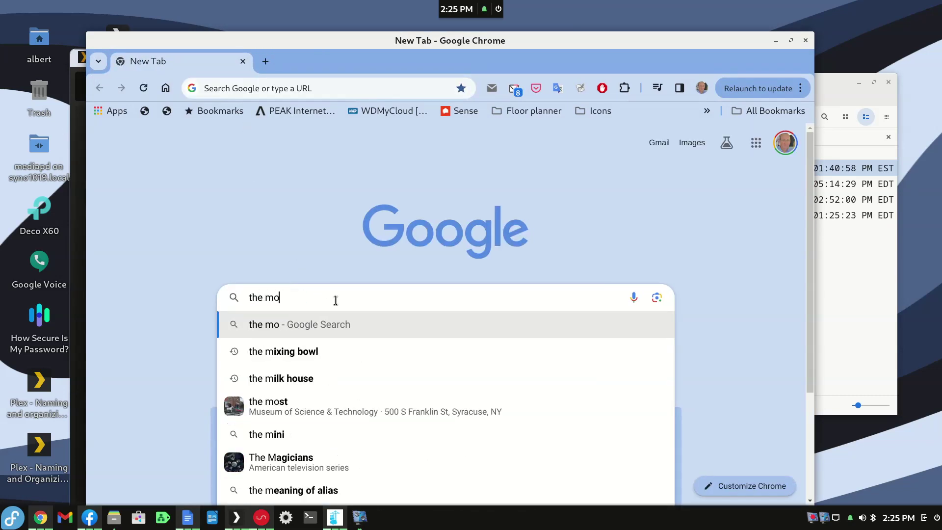
text(vie)
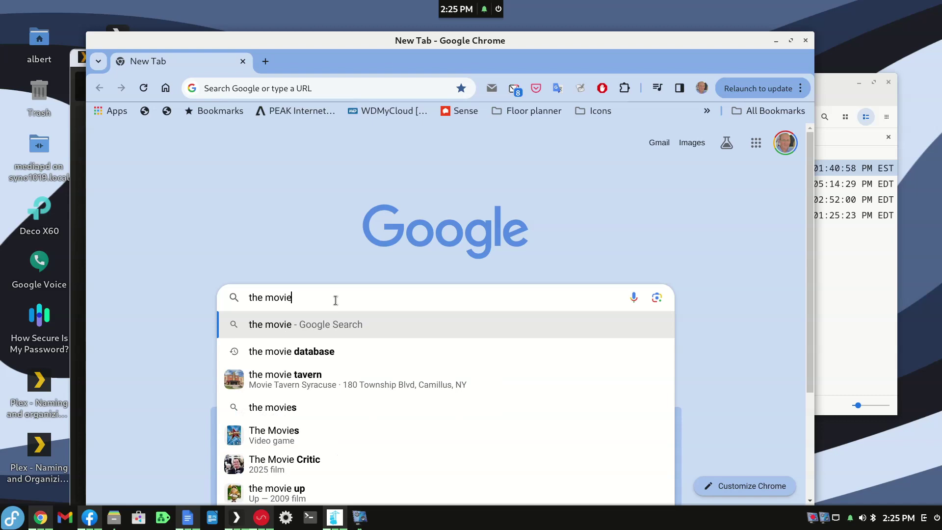
click(372, 362)
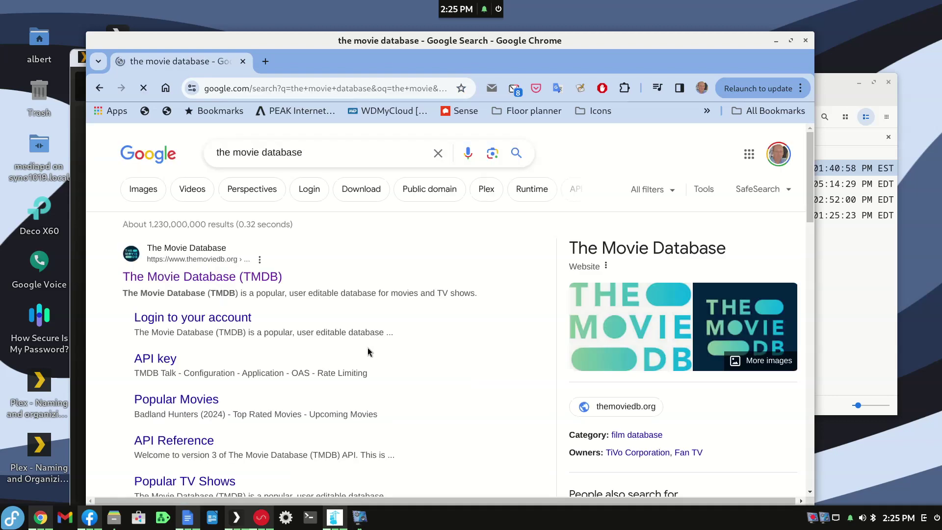
click(189, 276)
Search TMDB for echo, open Echo (2024), and select ID 122226 in the address
click(240, 294)
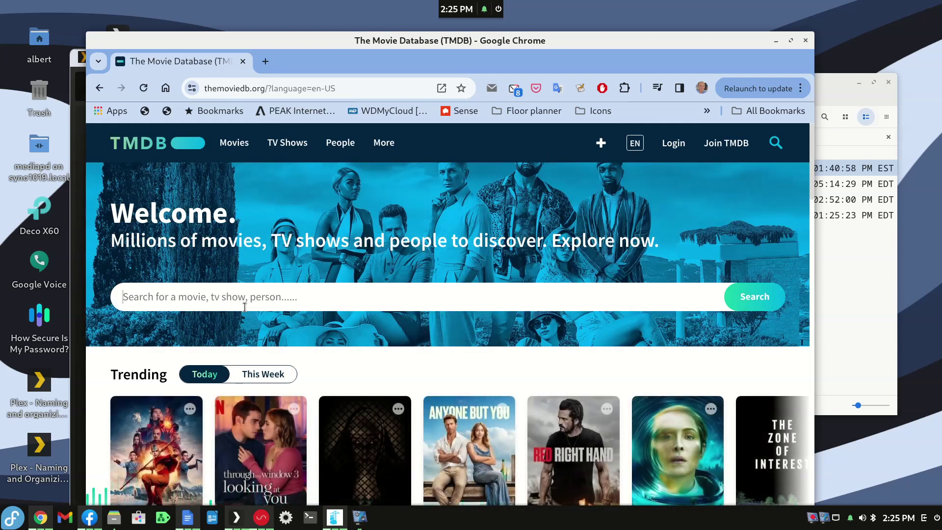
text(echo)
key(Return)
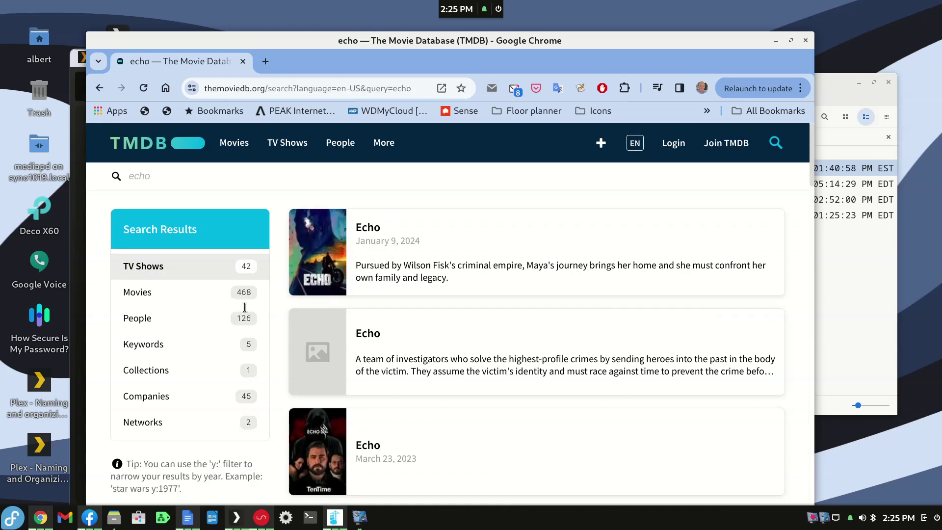
click(359, 229)
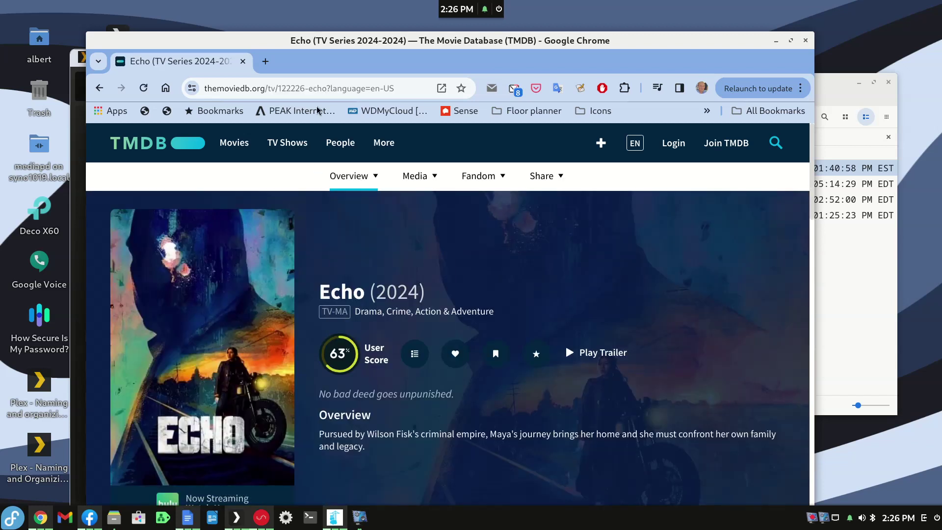
drag(278, 90, 307, 89)
key(ctrl+c)
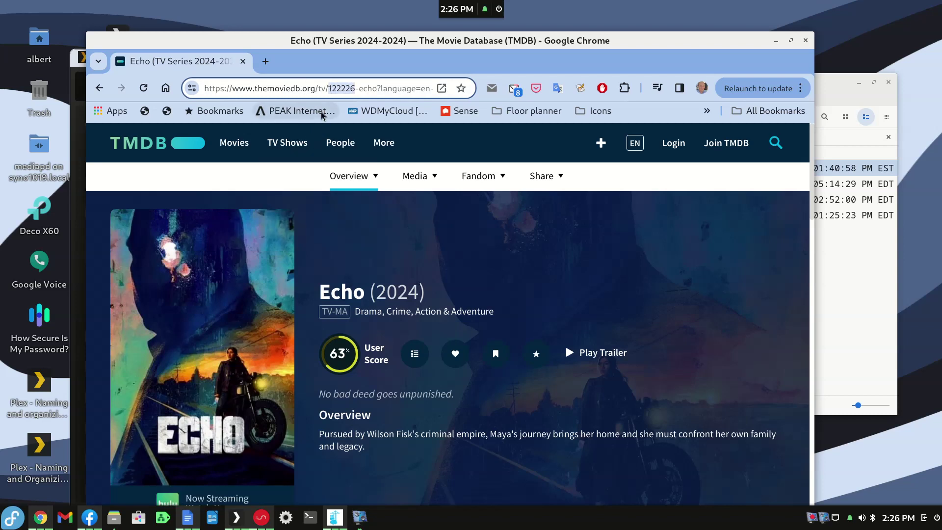
Minimize Chrome and reopen the tv-main folder in Nemo
click(776, 41)
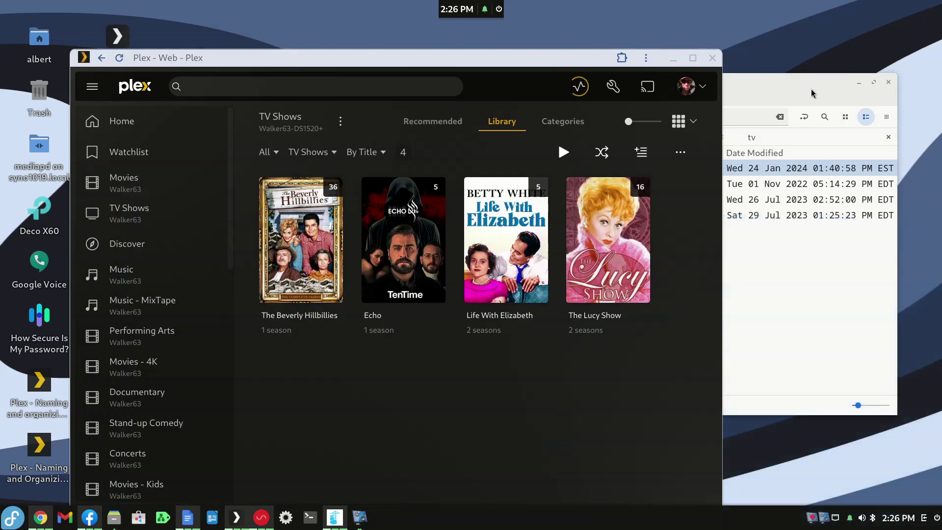
click(790, 93)
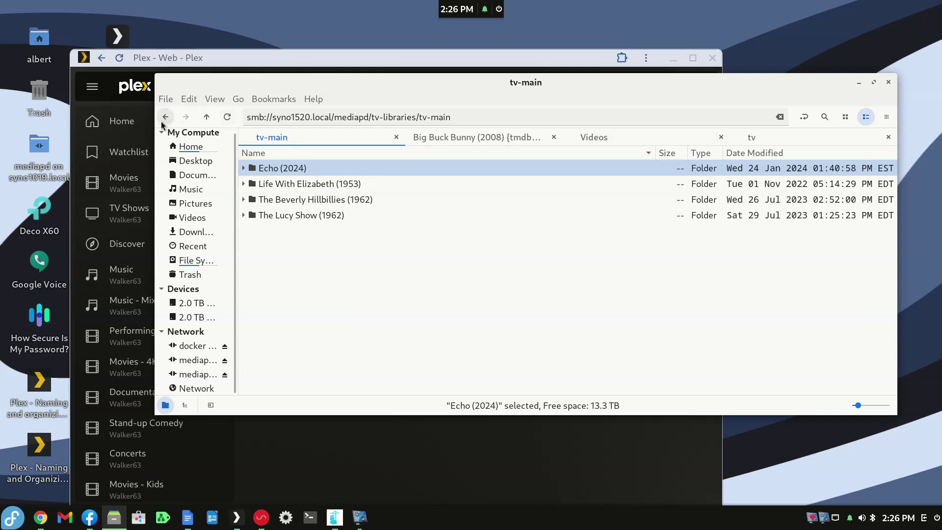
click(163, 122)
double_click(262, 202)
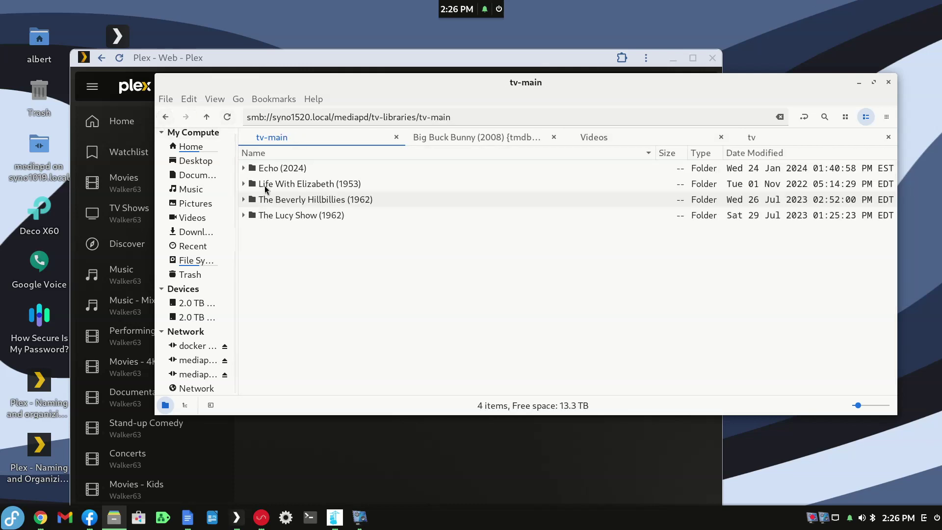
Rename the Echo (2024) folder by appending {tmdb-122226} to its name
right_click(267, 167)
click(334, 324)
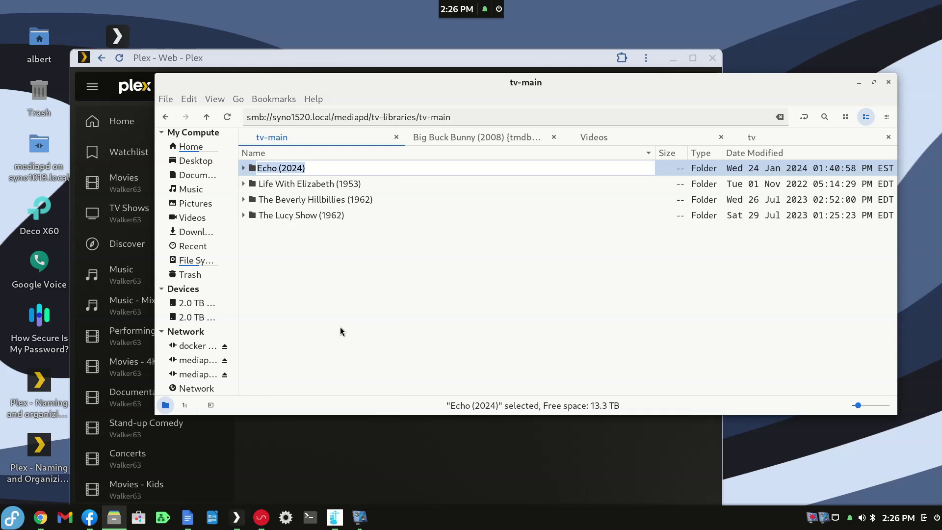
key(End)
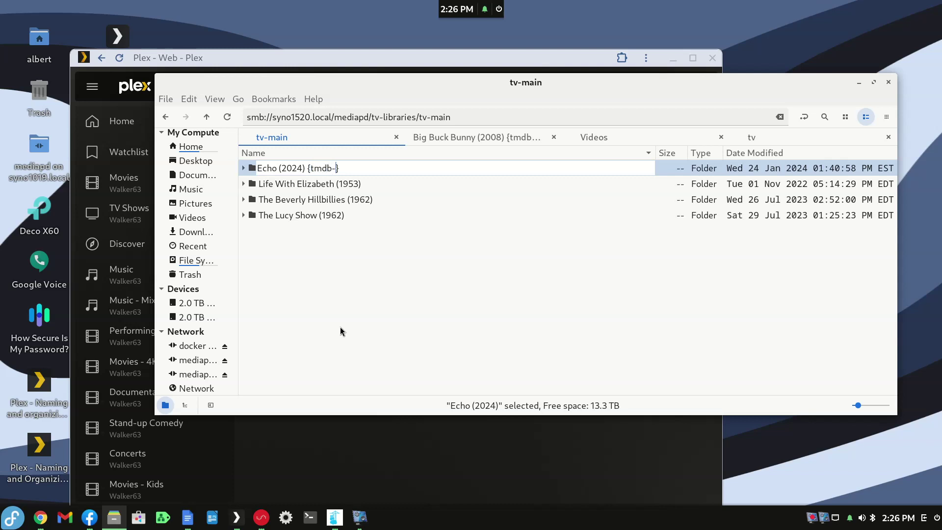
key(ctrl+v)
key(Return)
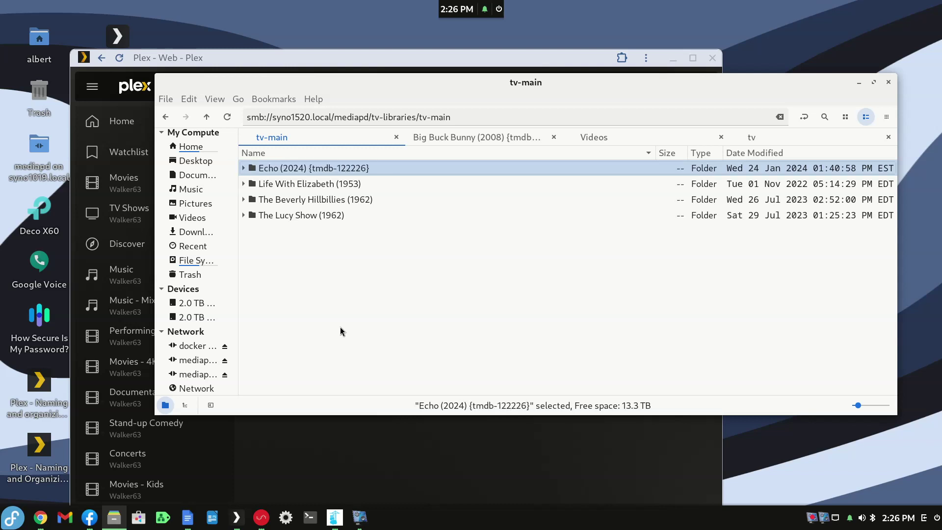
Scan the TV Shows library files in Plex and check the scan's progress
click(345, 55)
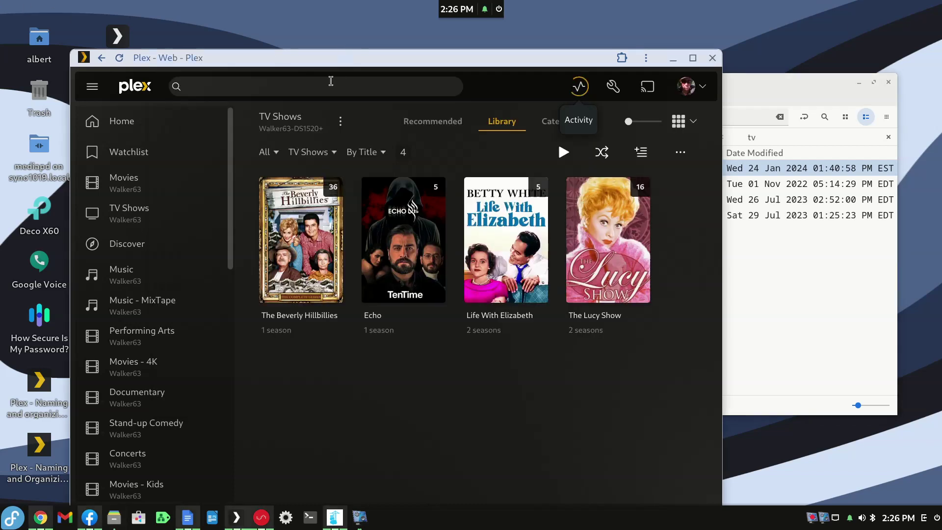
click(339, 126)
mouse_move(350, 209)
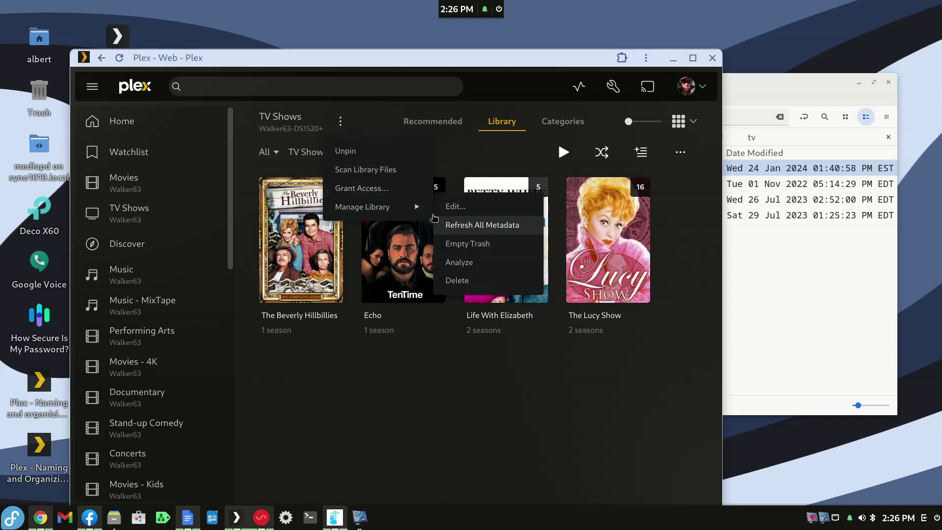
click(384, 169)
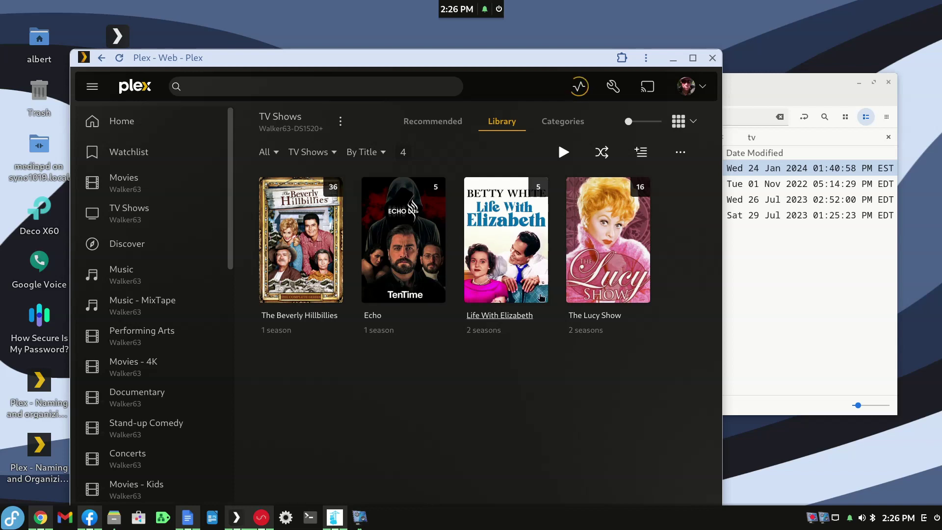
click(580, 86)
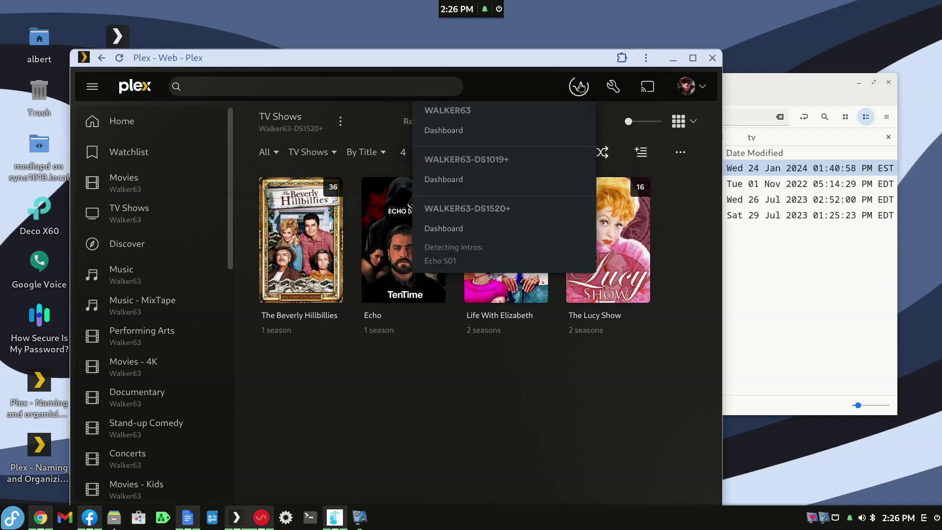
click(579, 86)
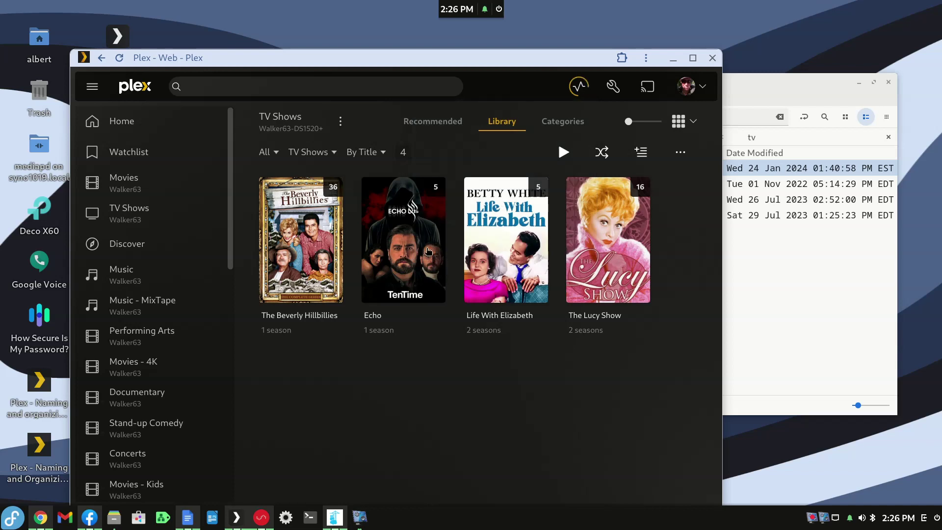
Refresh the metadata for the Echo show
click(436, 297)
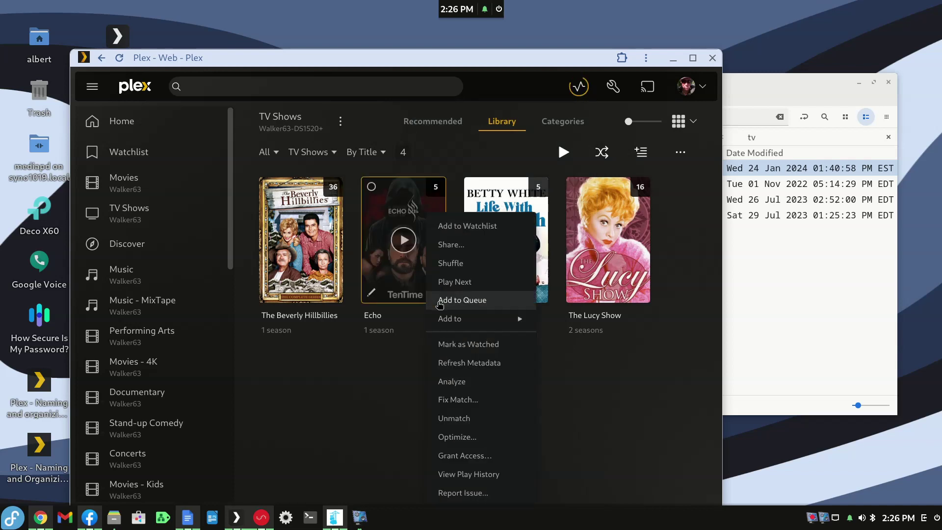
click(449, 362)
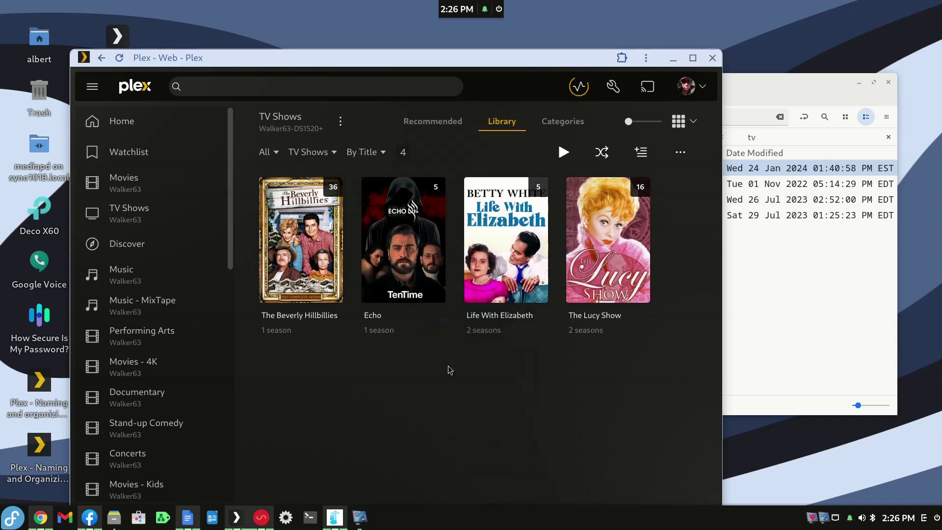
mouse_move(432, 230)
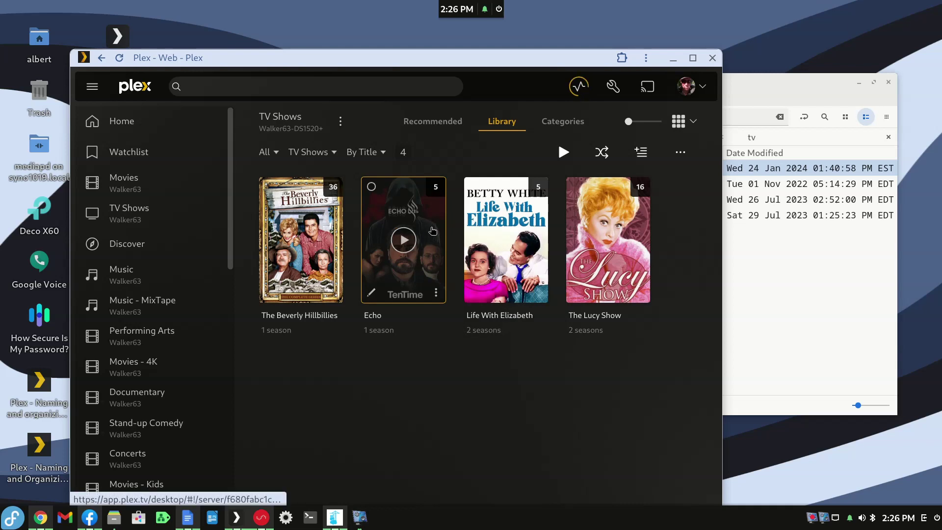
Cut Echo (2024) {tmdb-122226} from tv-main and paste it into tv-libraries
click(780, 84)
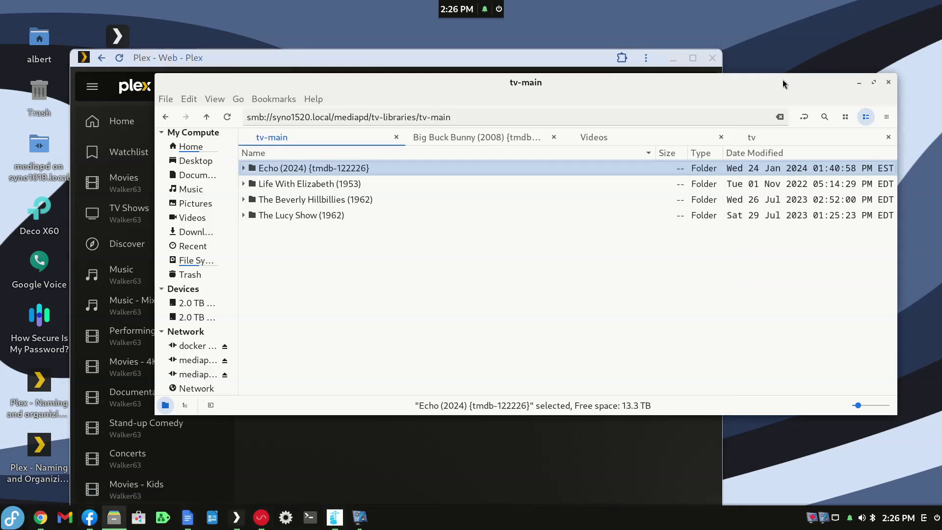
right_click(291, 167)
click(312, 247)
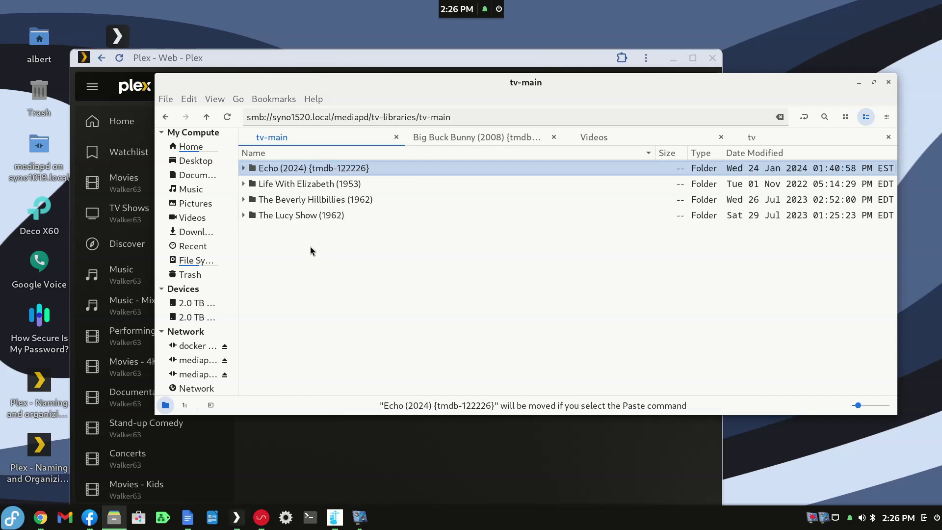
click(165, 117)
right_click(296, 262)
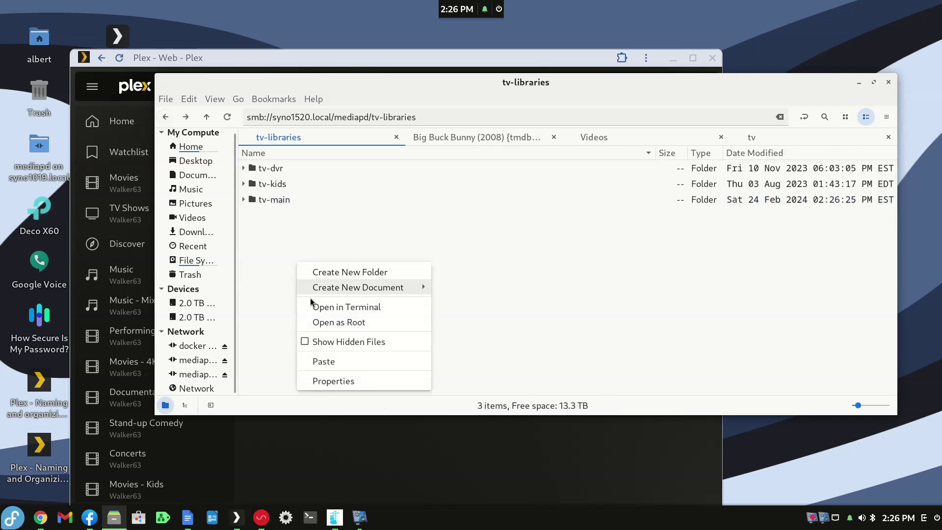
click(316, 360)
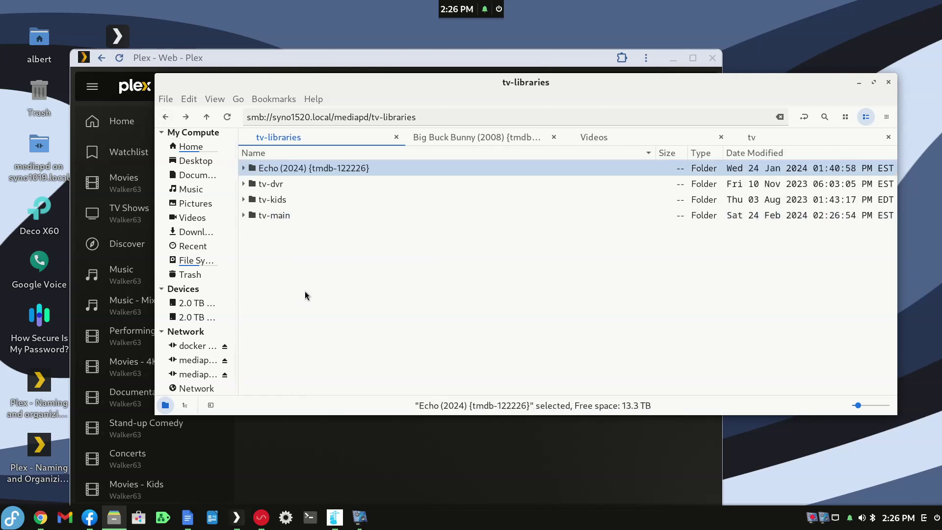
click(278, 58)
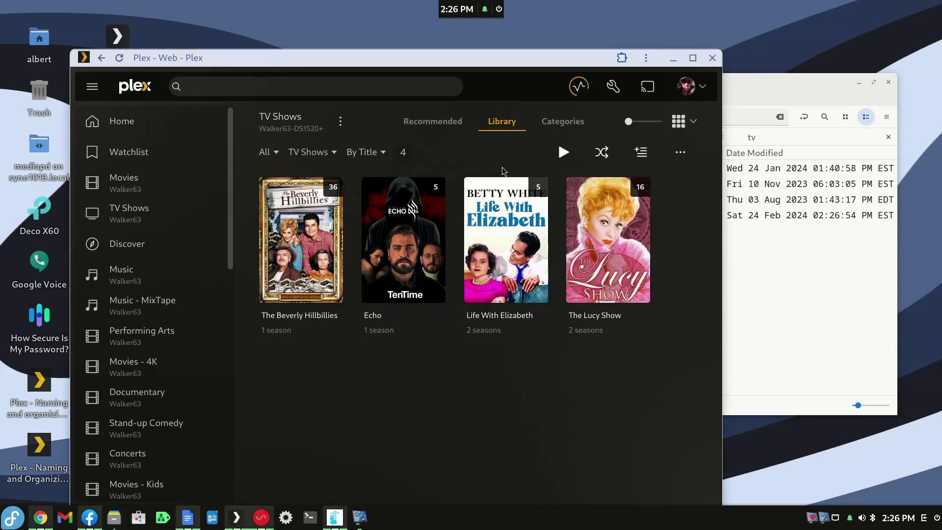
Rescan the TV Shows library files so Echo drops out
click(579, 84)
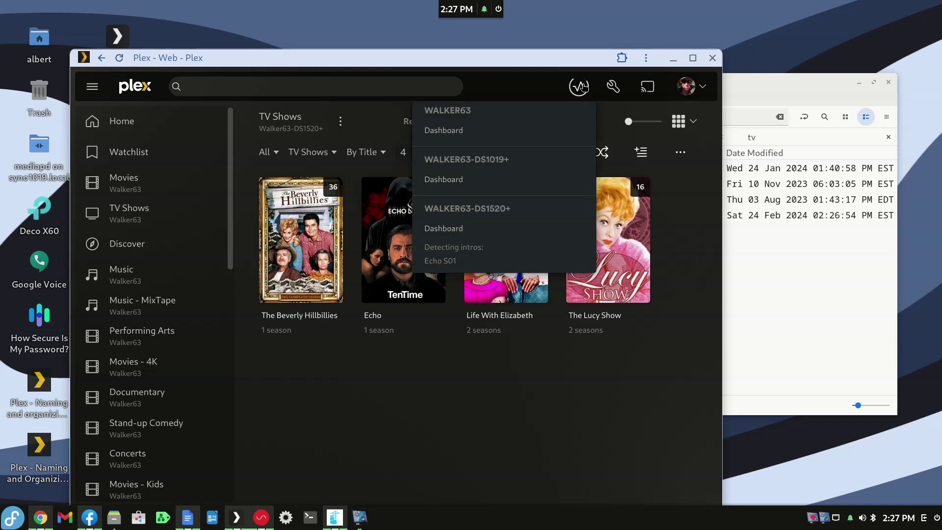
click(581, 86)
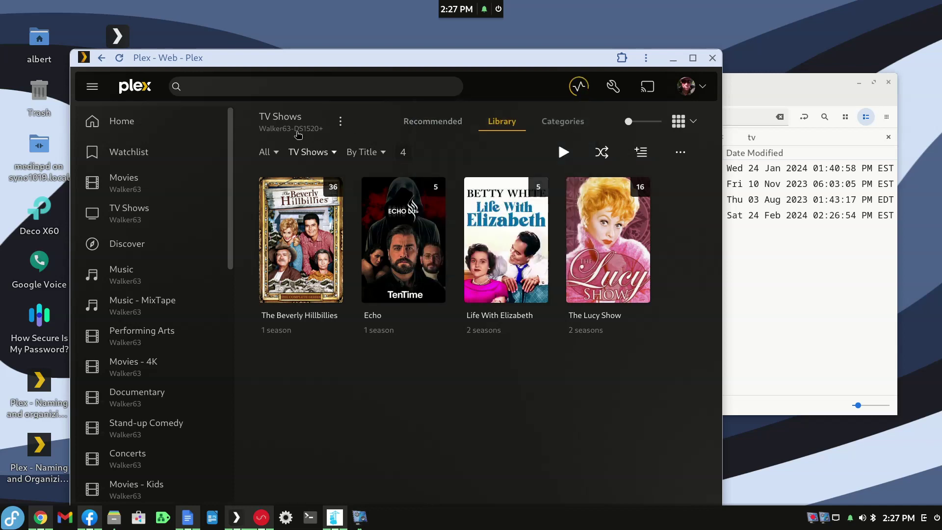
click(343, 121)
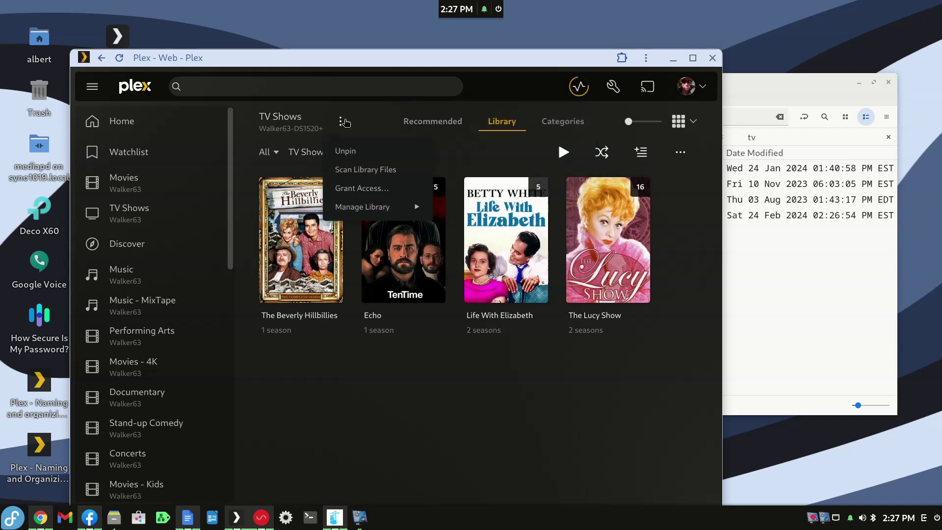
click(350, 168)
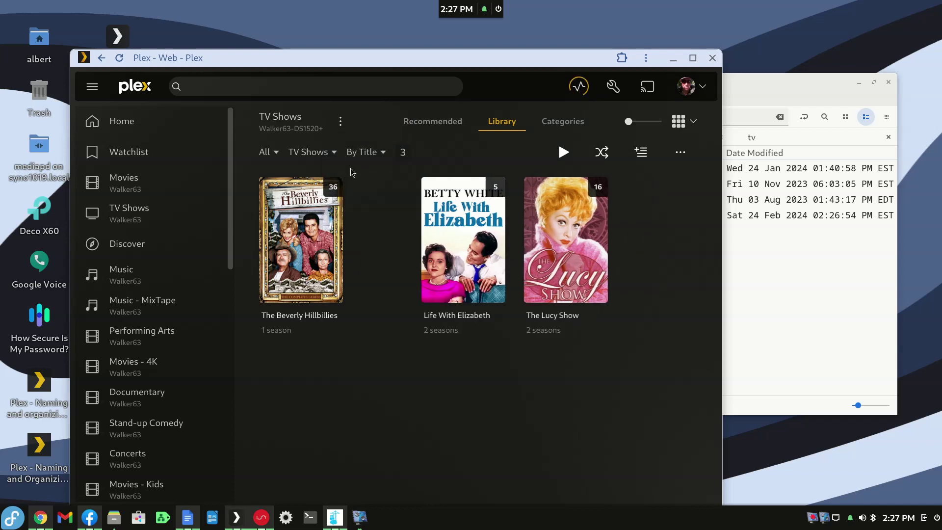
Empty the TV Shows library trash
click(342, 122)
mouse_move(362, 206)
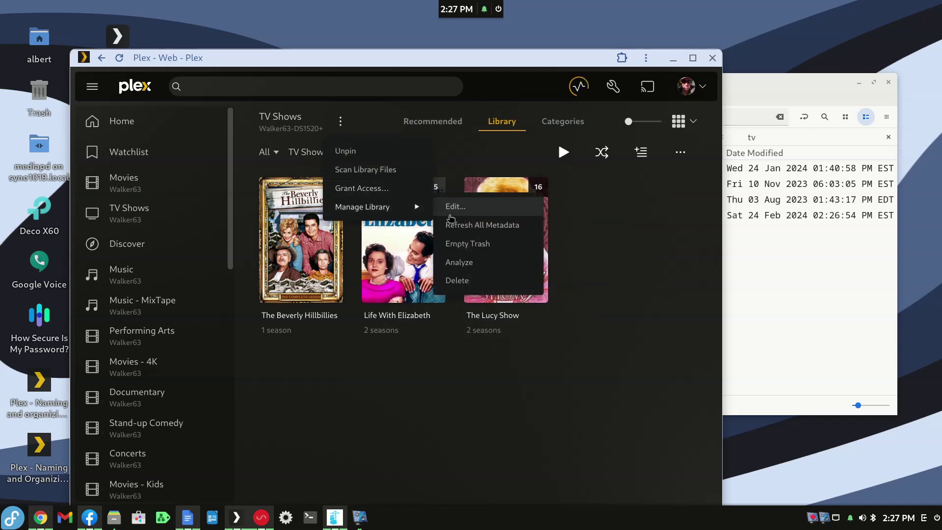
click(460, 244)
click(481, 349)
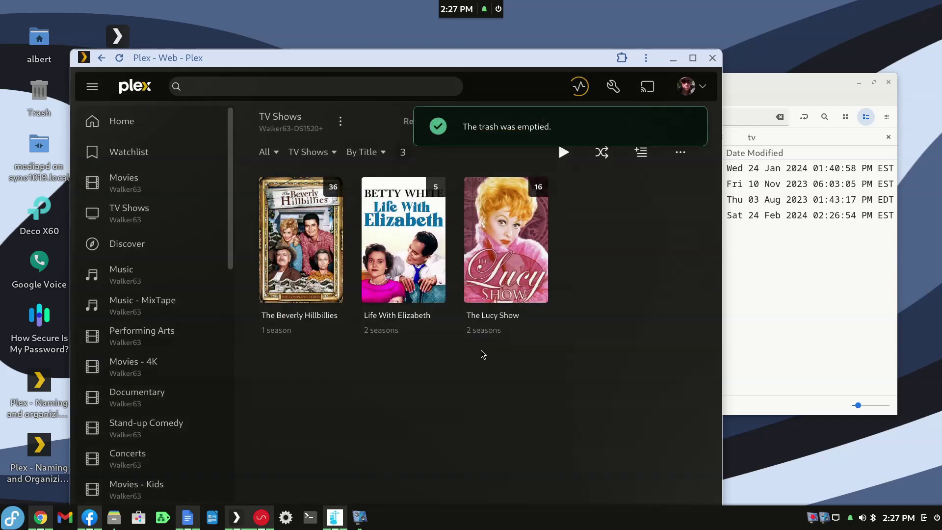
Run Clean Bundles from the server's Troubleshooting settings
click(612, 87)
scroll(102, 378, down, 2)
scroll(109, 364, up, 5)
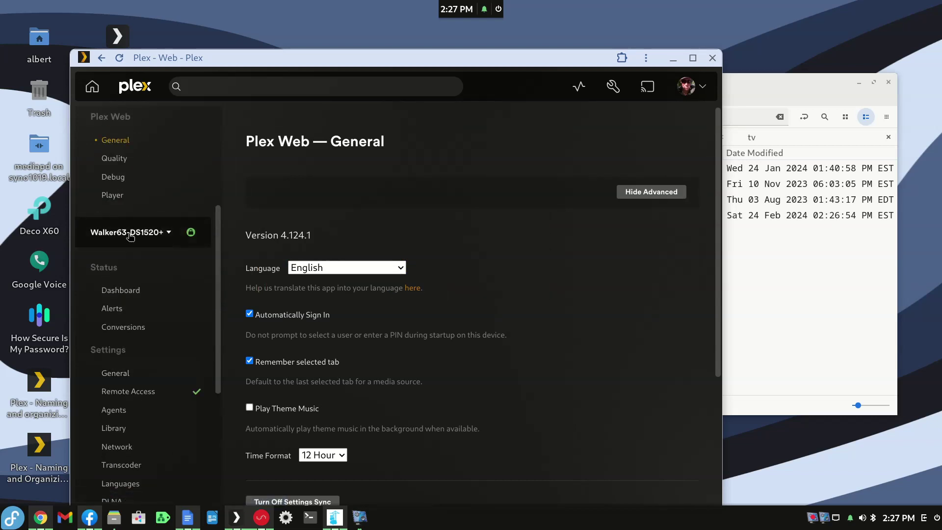
click(142, 236)
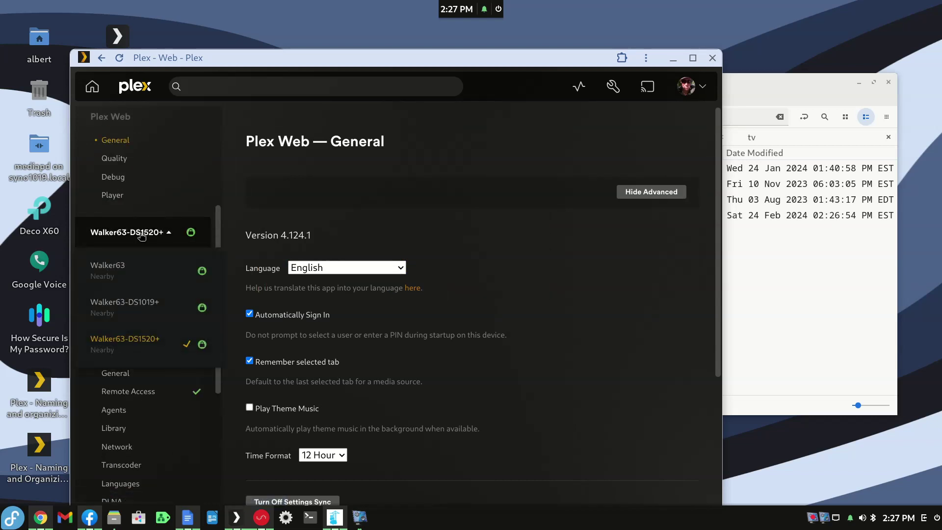
click(141, 235)
scroll(137, 344, down, 5)
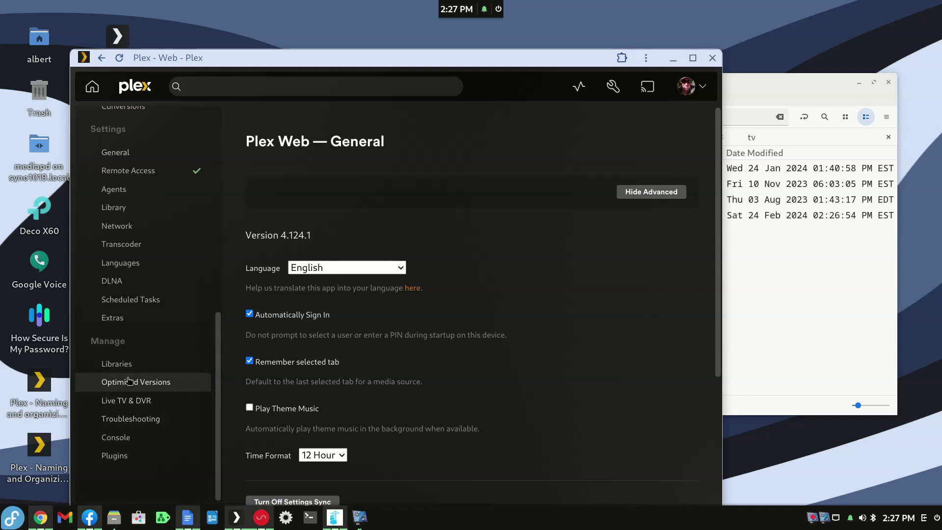
click(119, 423)
click(288, 255)
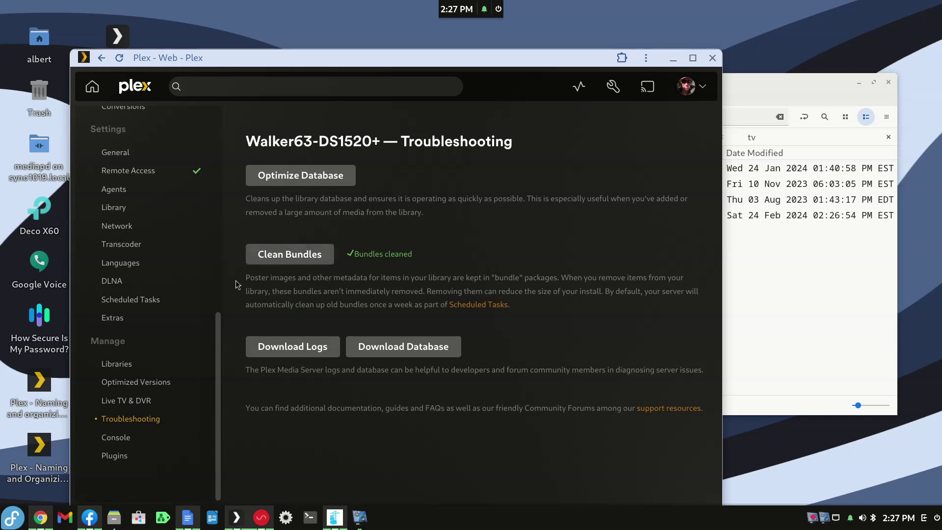
Return Plex to TV Shows, then cut Echo (2024) {tmdb-122226} and paste it into tv-main
click(100, 58)
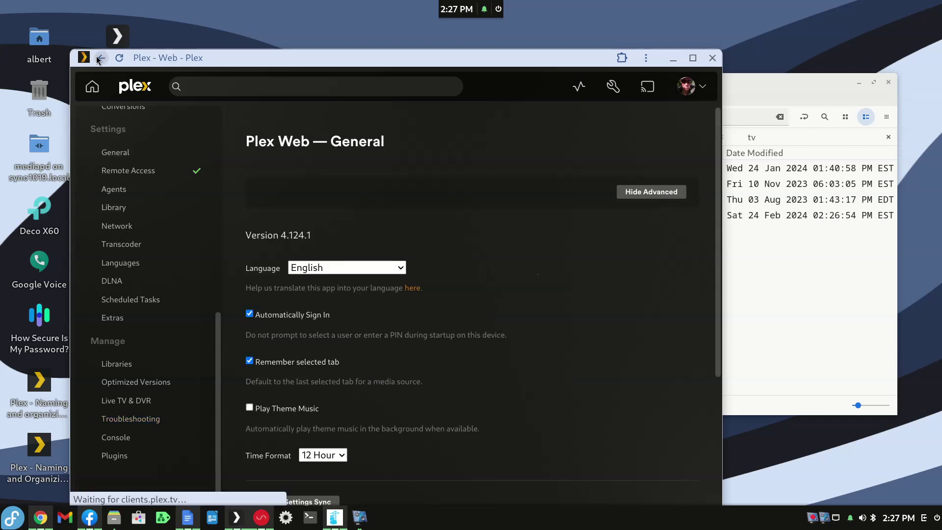
click(101, 58)
click(785, 81)
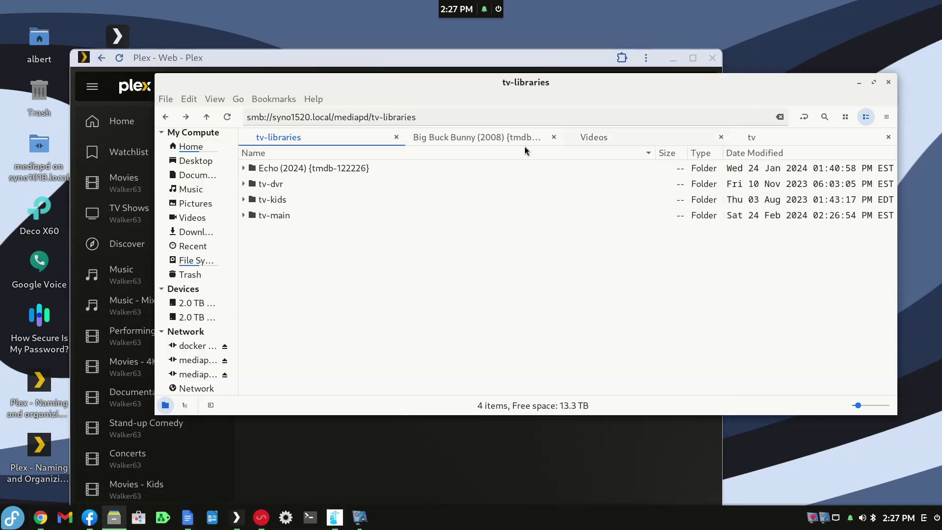
right_click(287, 168)
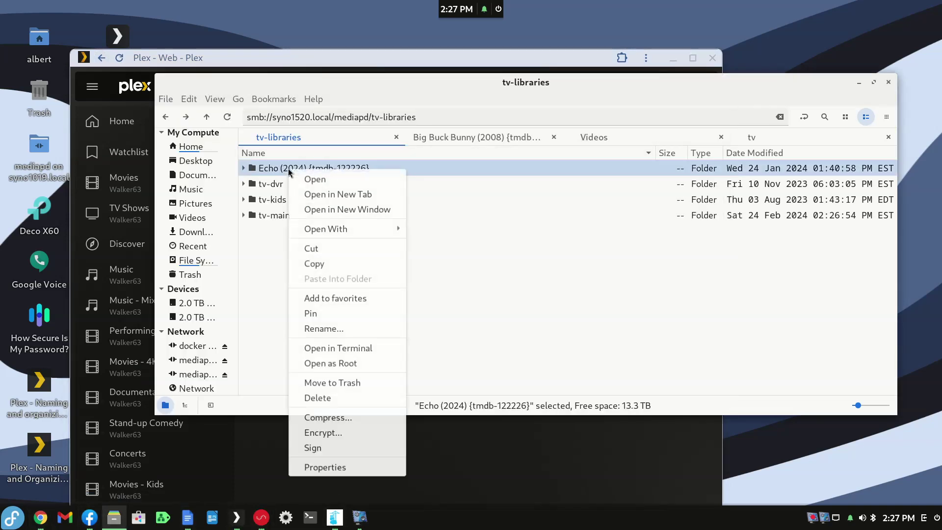
click(317, 250)
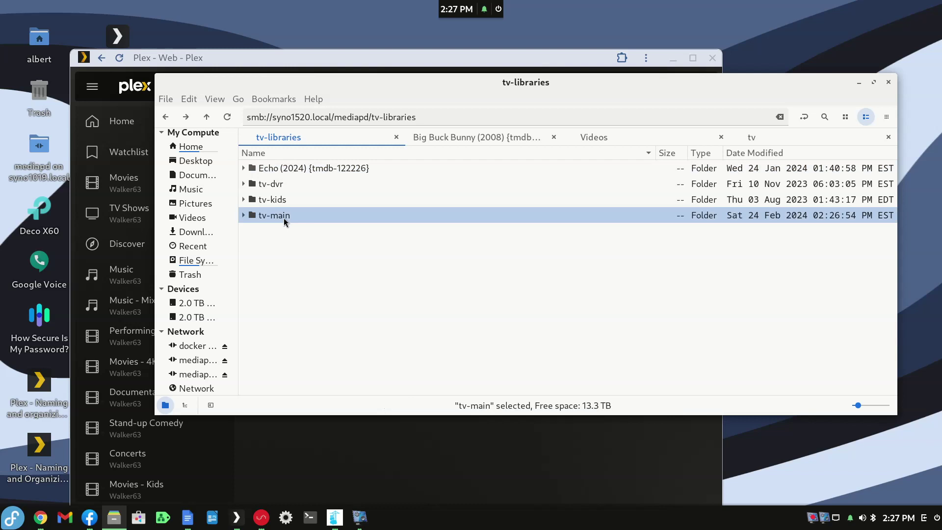
double_click(284, 217)
right_click(294, 249)
click(325, 349)
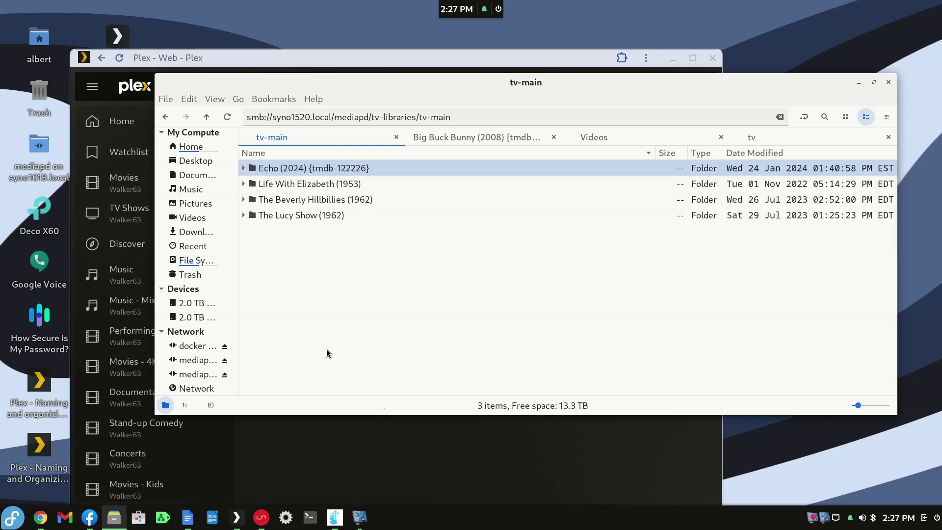
click(401, 58)
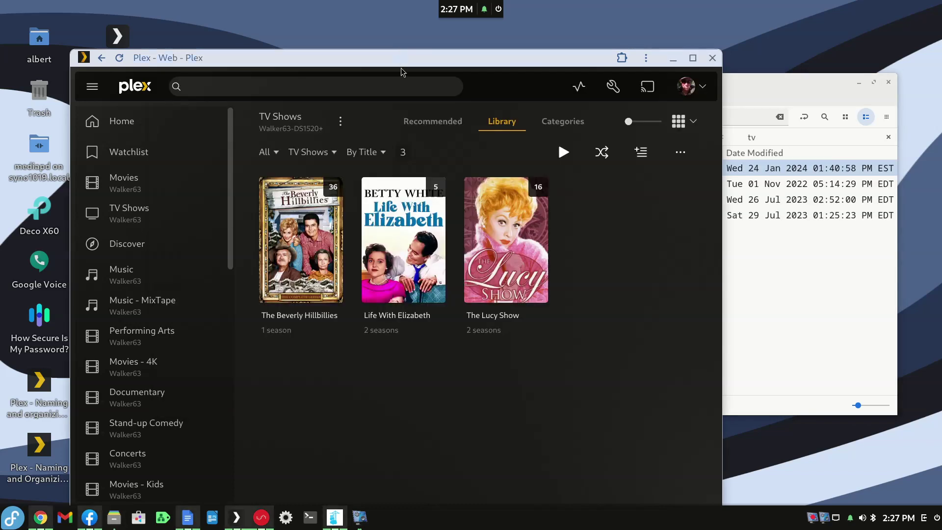
Rescan the TV Shows library files and open the Echo show page
click(343, 126)
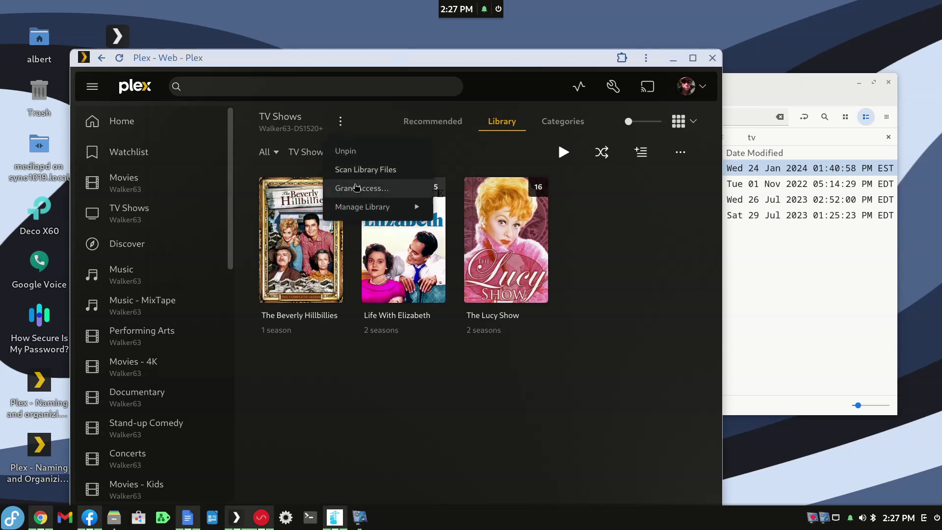
click(356, 172)
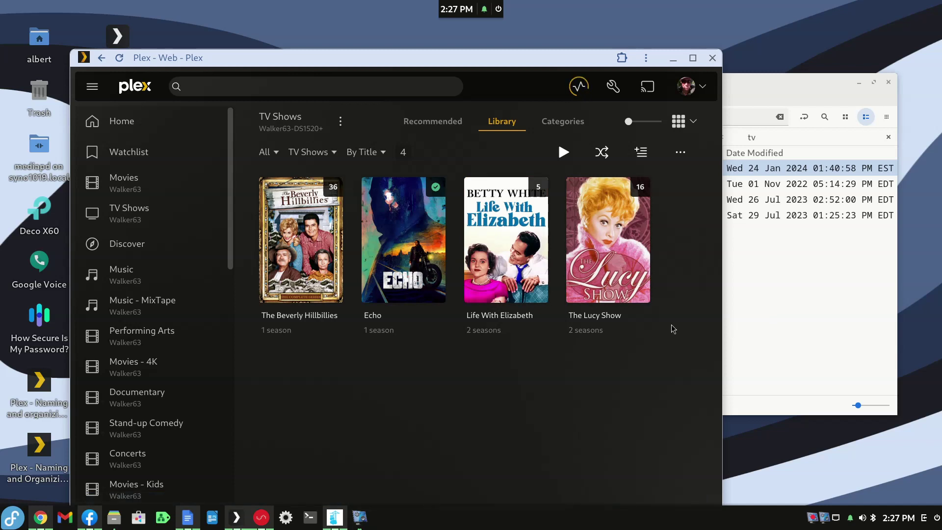
click(439, 239)
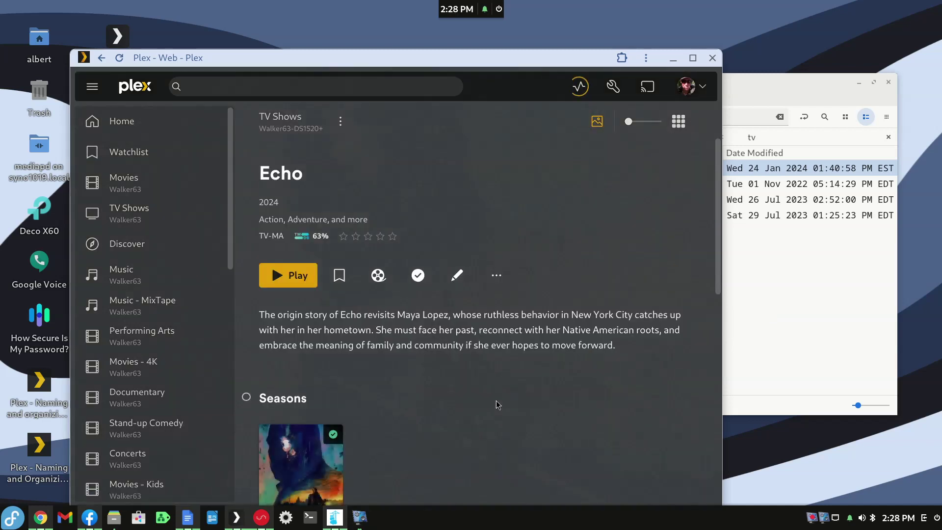
Scroll through Echo's Season 1 with 5 episodes and its Cast & Crew
scroll(497, 404, down, 3)
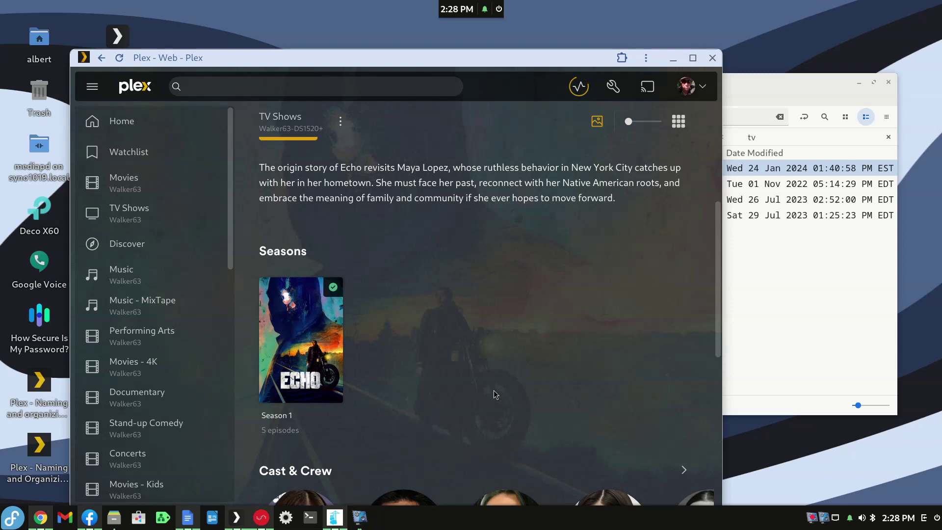
scroll(492, 387, down, 2)
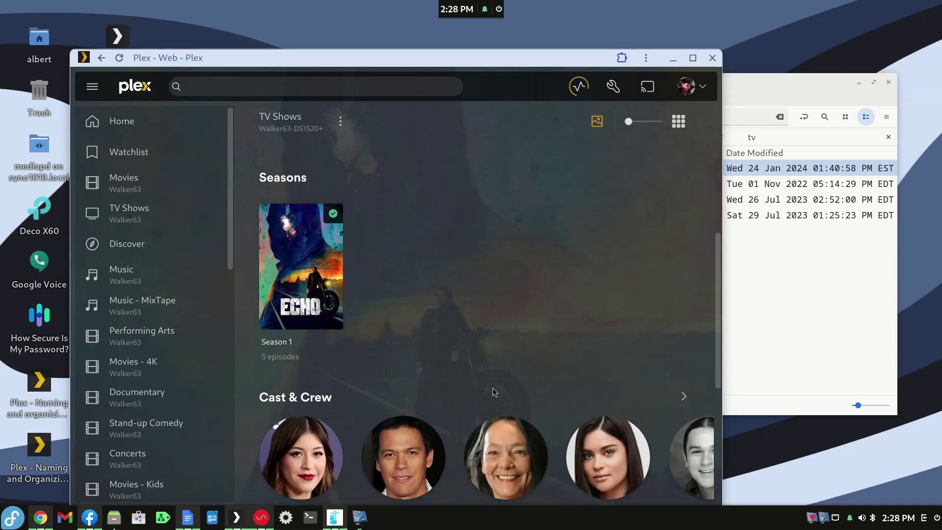
scroll(493, 387, up, 5)
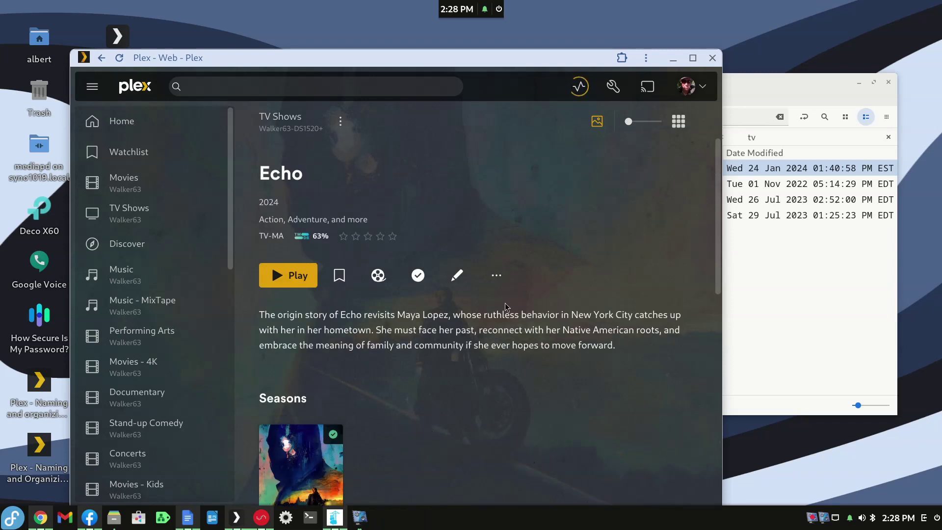
scroll(488, 336, down, 3)
scroll(488, 338, up, 3)
scroll(486, 334, down, 5)
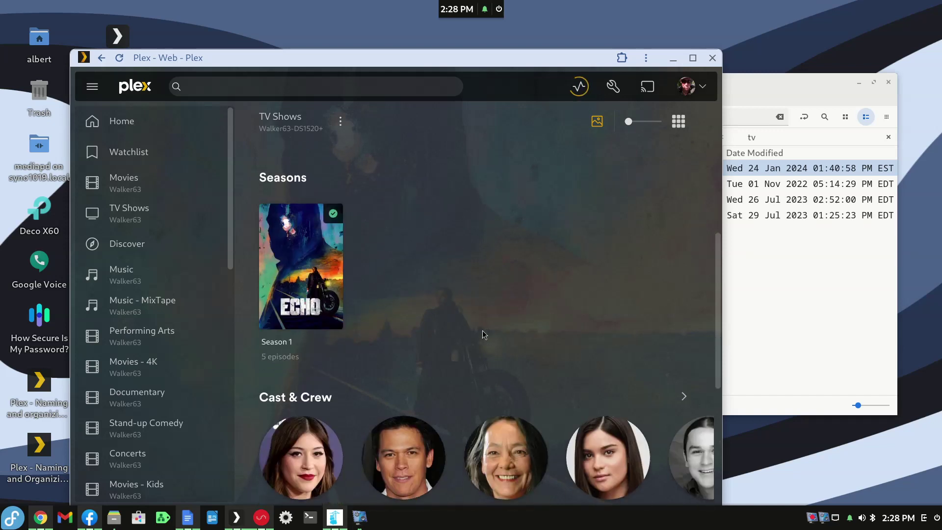
Move Echo (2024) {tmdb-122226} from tv-main up into tv-libraries, then return to Plex
click(758, 285)
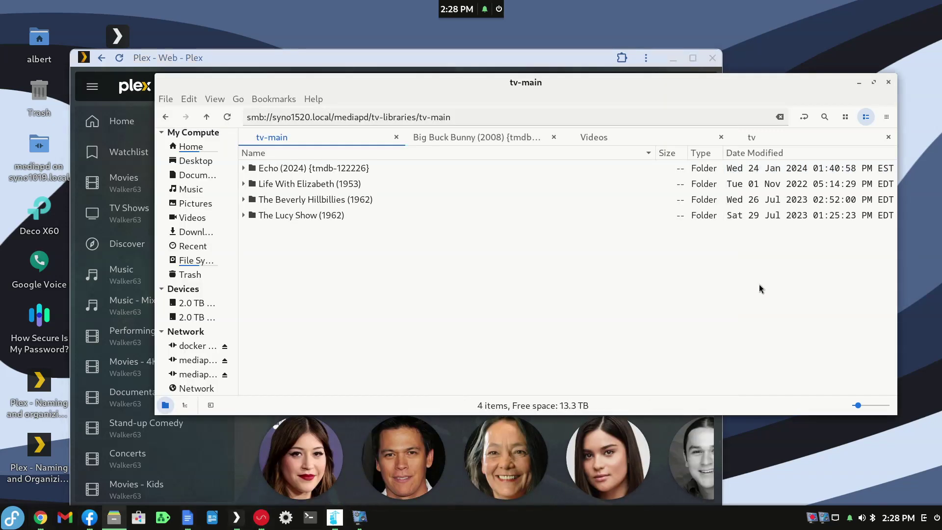
right_click(289, 169)
click(311, 249)
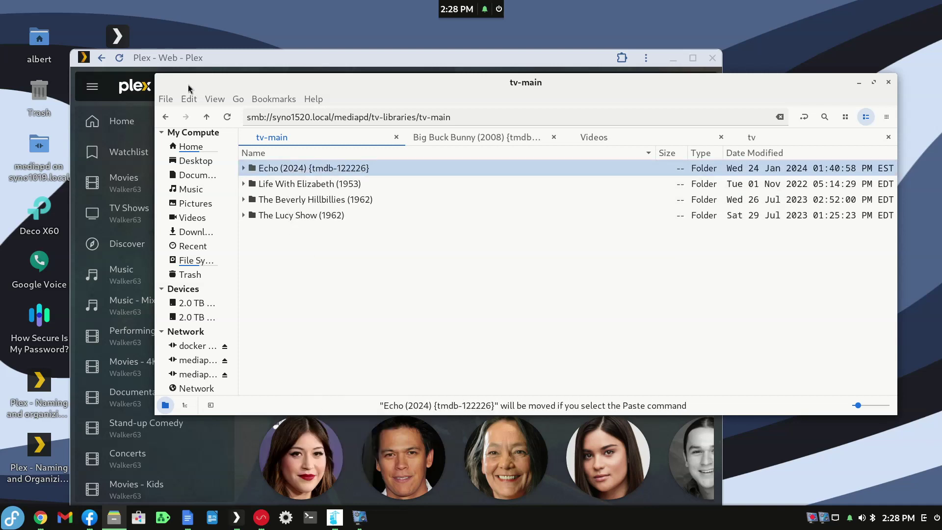
click(165, 117)
right_click(311, 274)
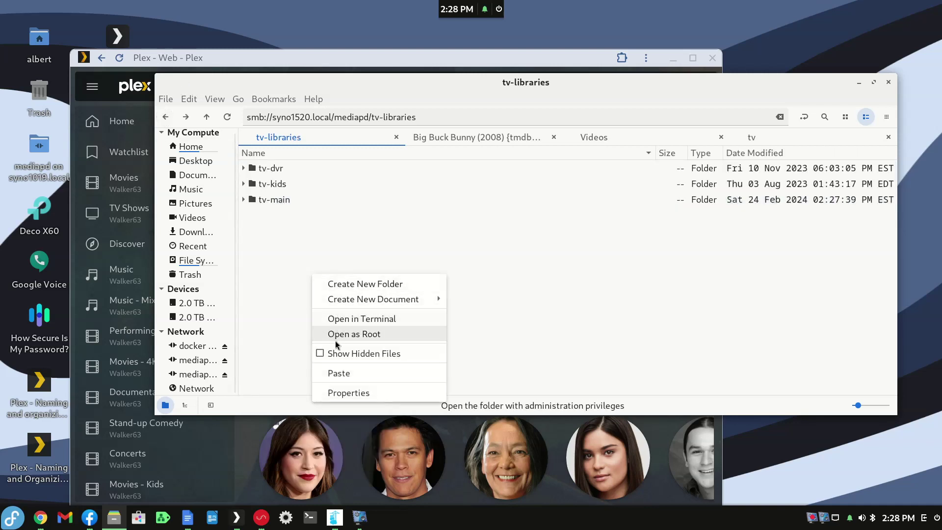
click(335, 374)
click(317, 65)
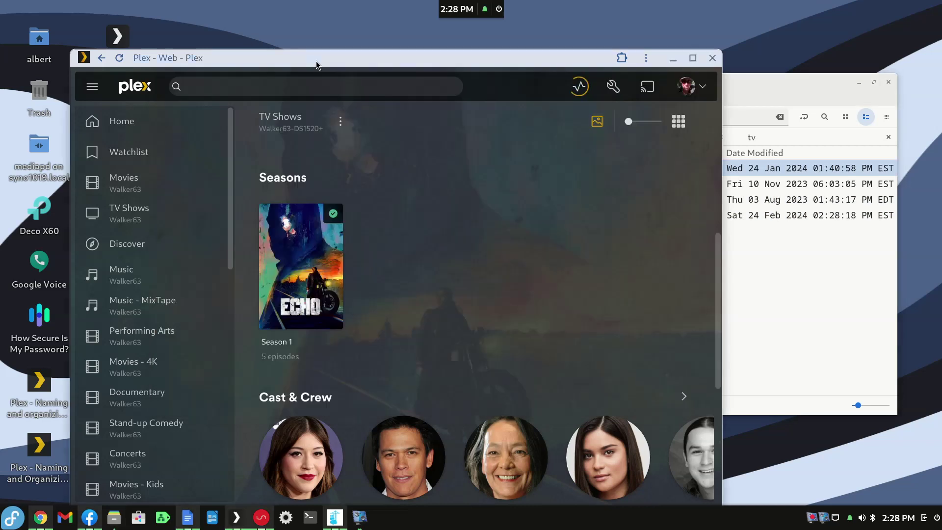
click(336, 121)
Rescan the TV Shows library files and empty the library's trash
click(363, 170)
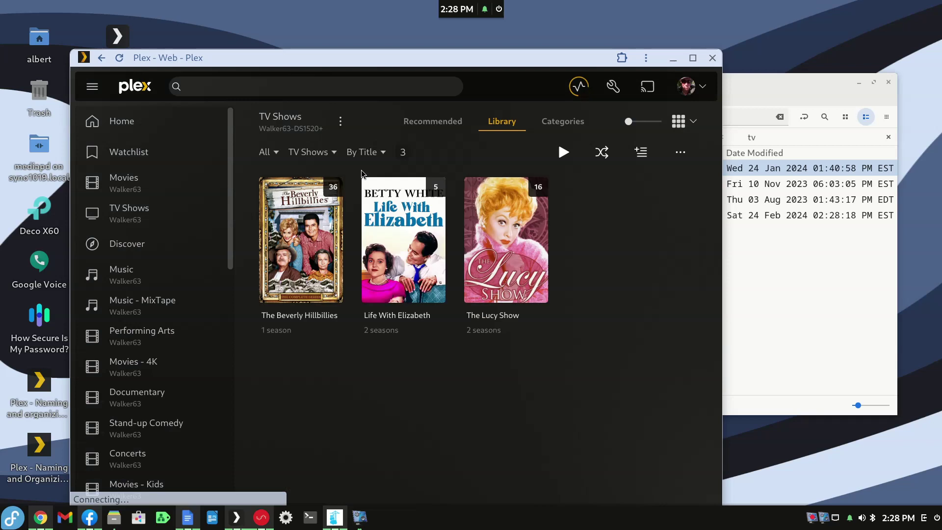
click(340, 124)
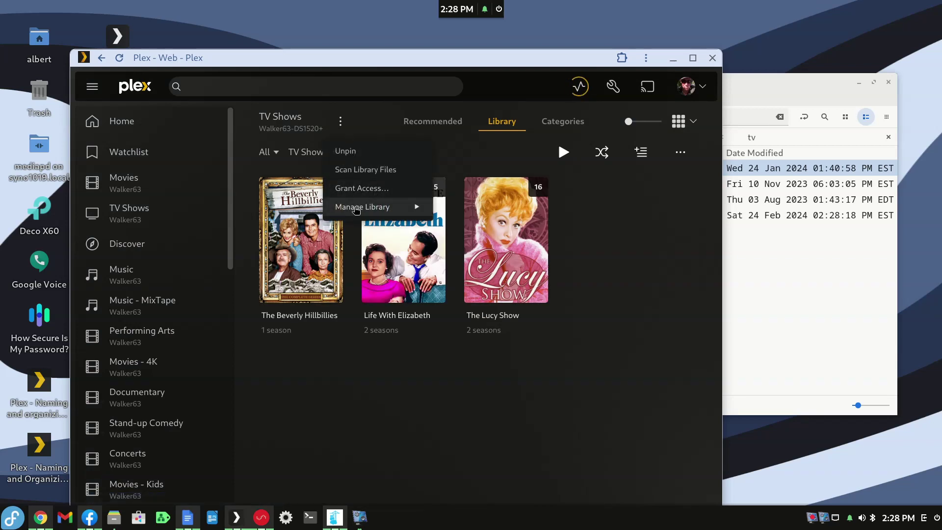
click(373, 206)
click(466, 244)
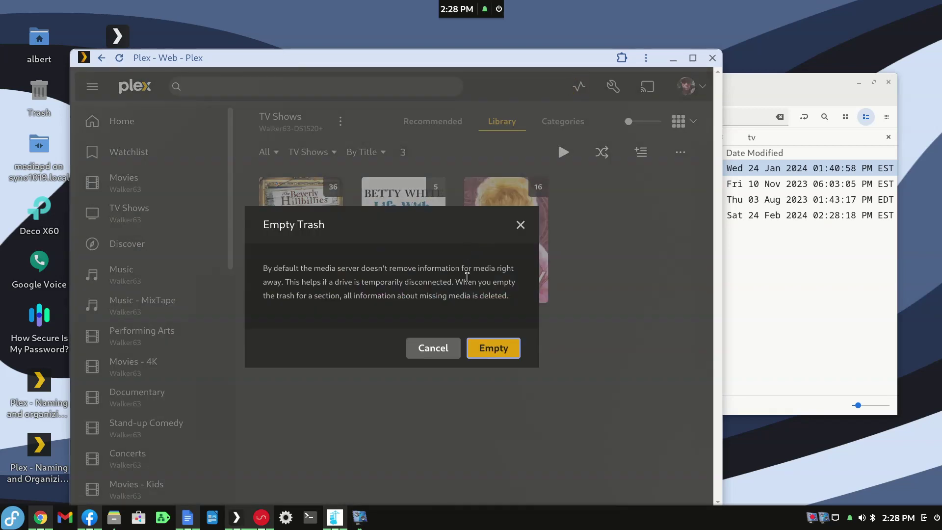
click(488, 345)
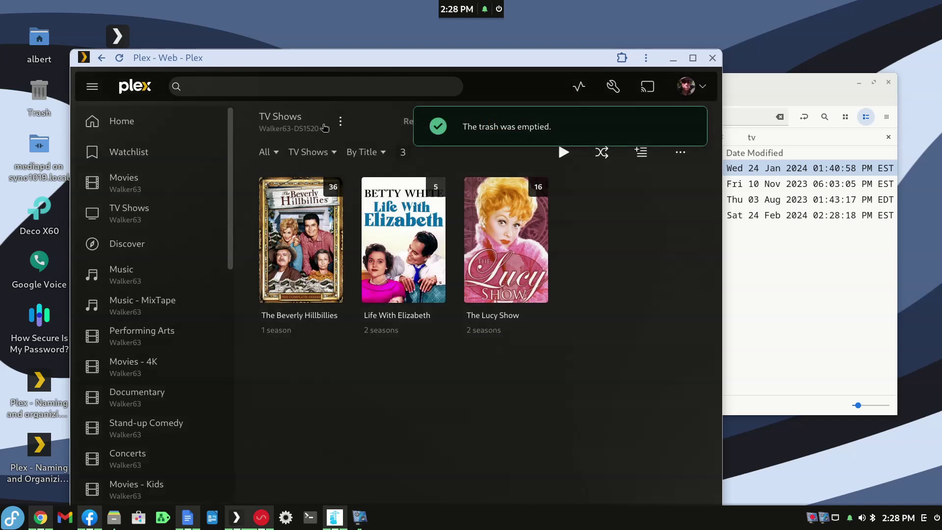
Start emptying the TV Shows trash a second time, then cancel it
click(340, 122)
mouse_move(342, 211)
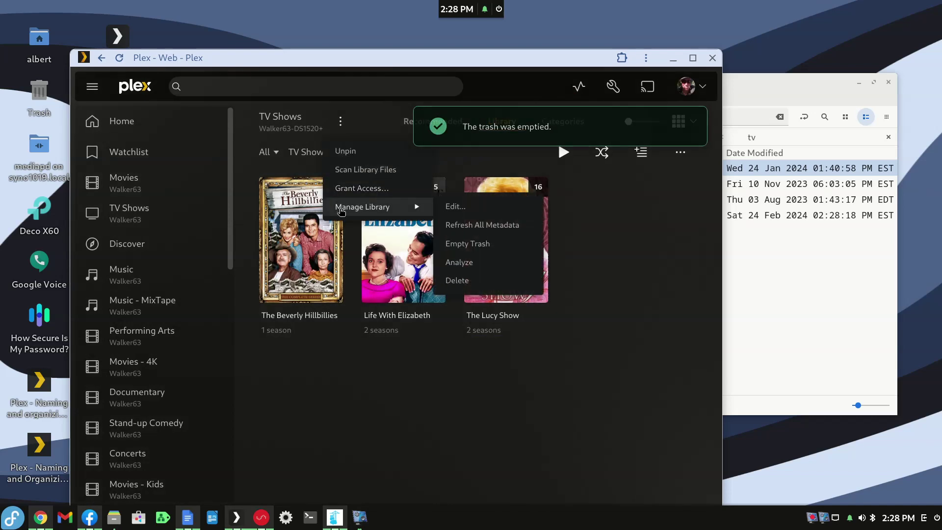
click(479, 244)
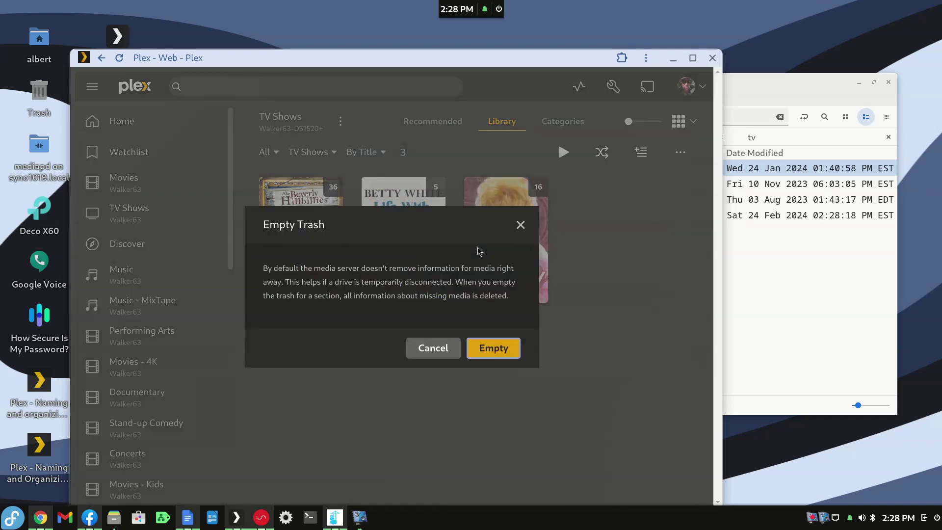
click(428, 347)
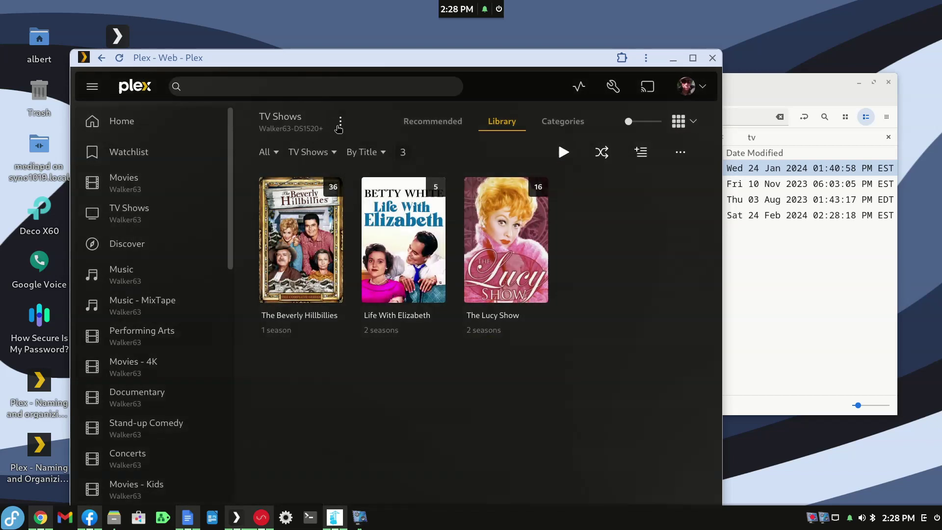
Set the TV Shows library's advanced episode ordering to TheTVDB and save the changes
click(339, 125)
mouse_move(364, 210)
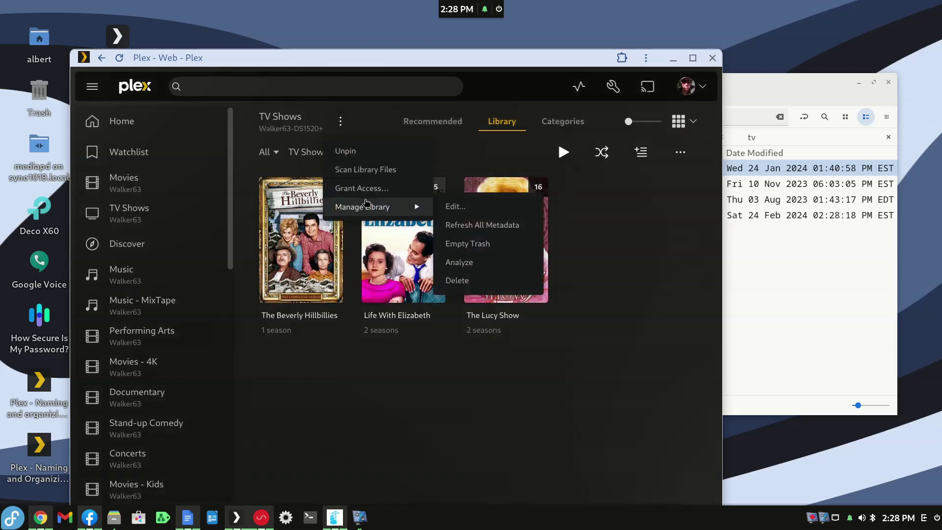
click(455, 208)
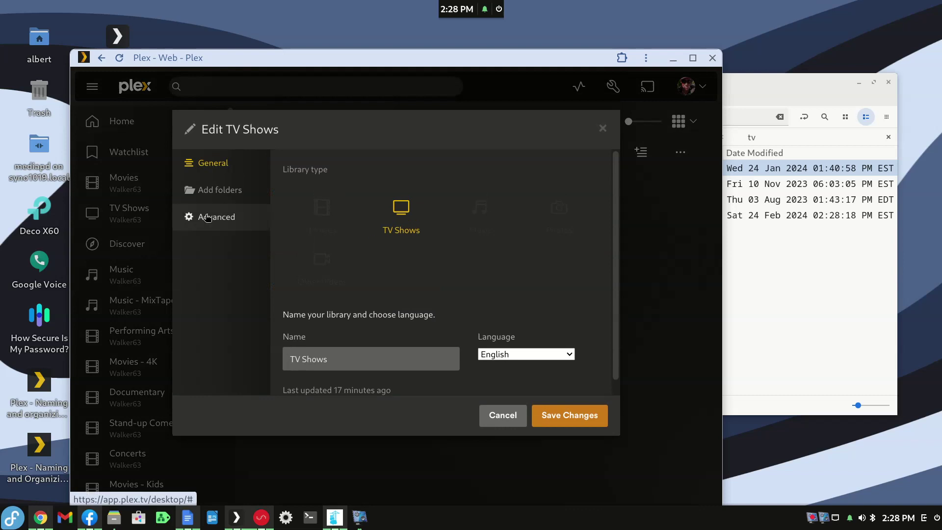
click(206, 218)
scroll(428, 319, down, 3)
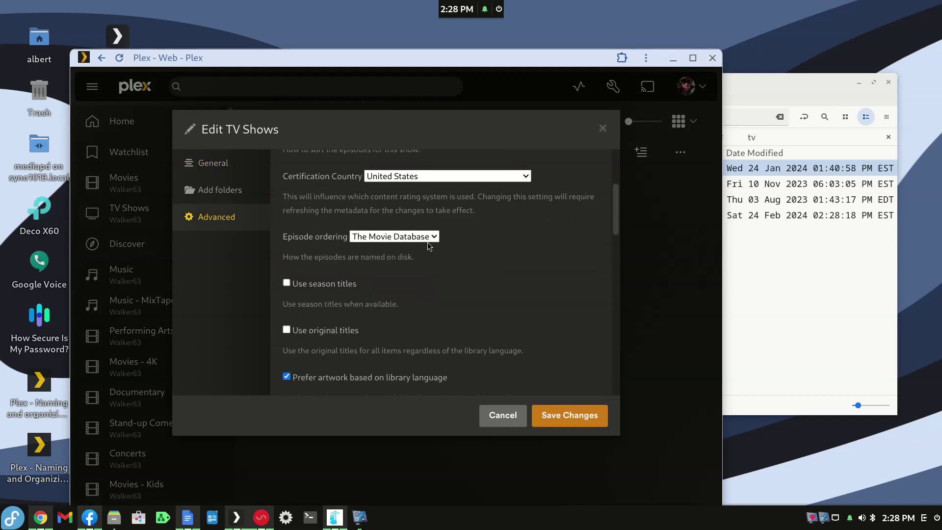
click(433, 239)
click(405, 262)
click(563, 417)
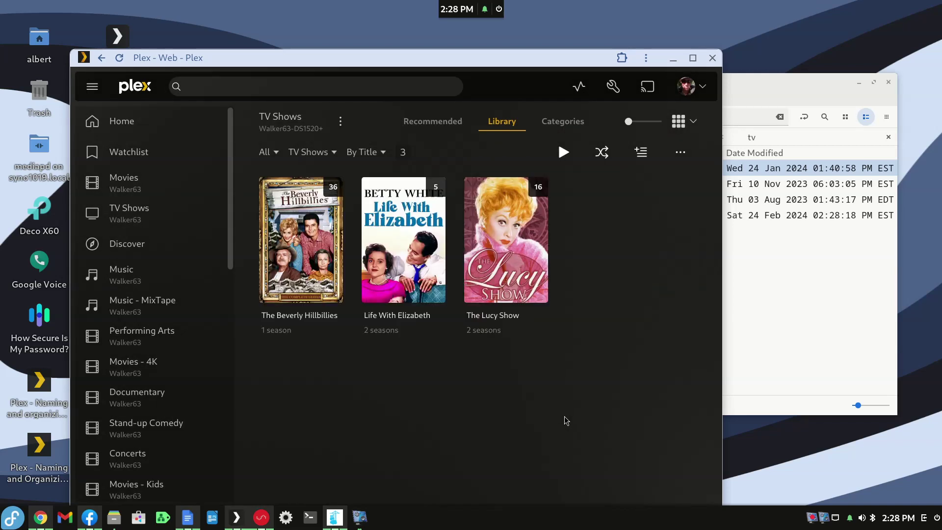
Open the Echo folder in FileBot from the file manager
click(767, 80)
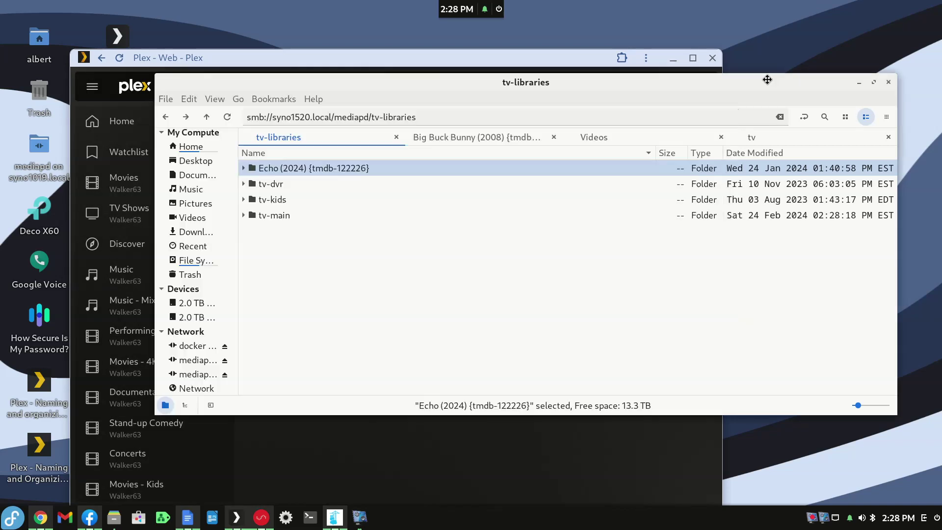
right_click(309, 170)
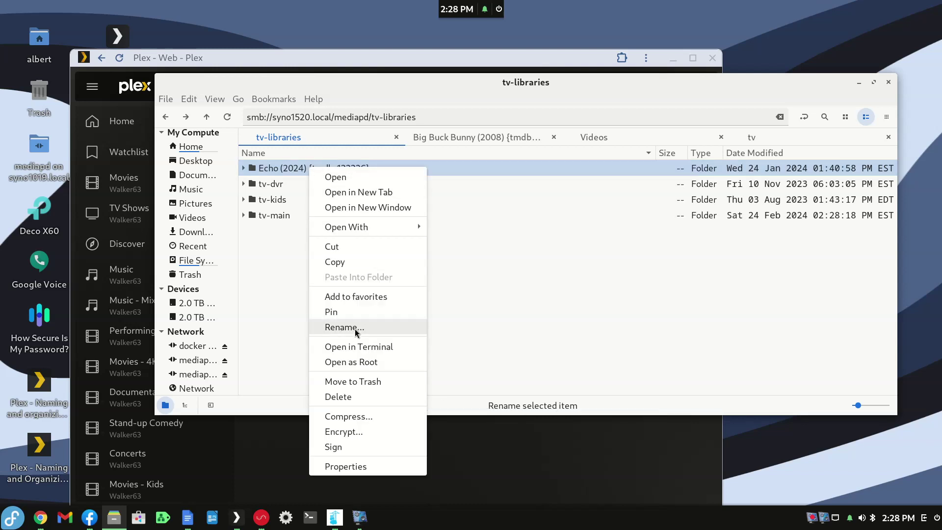
mouse_move(392, 227)
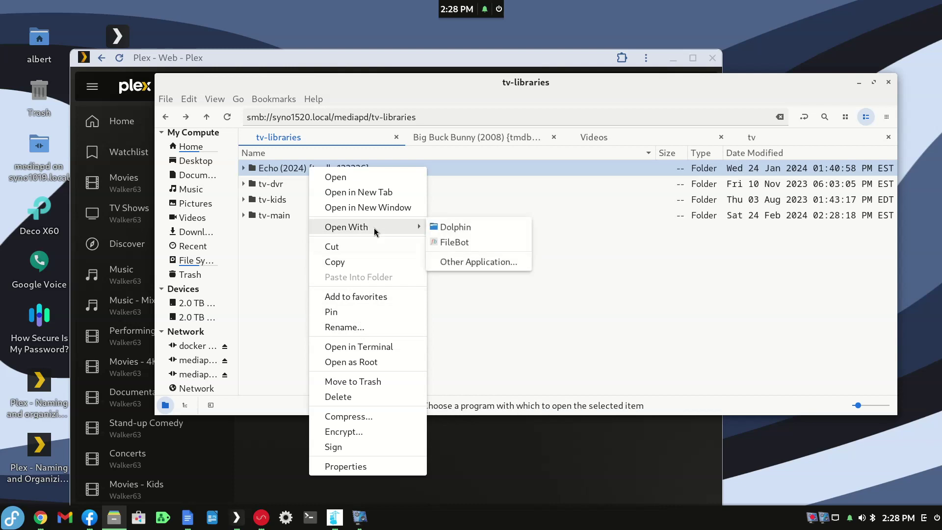
click(443, 242)
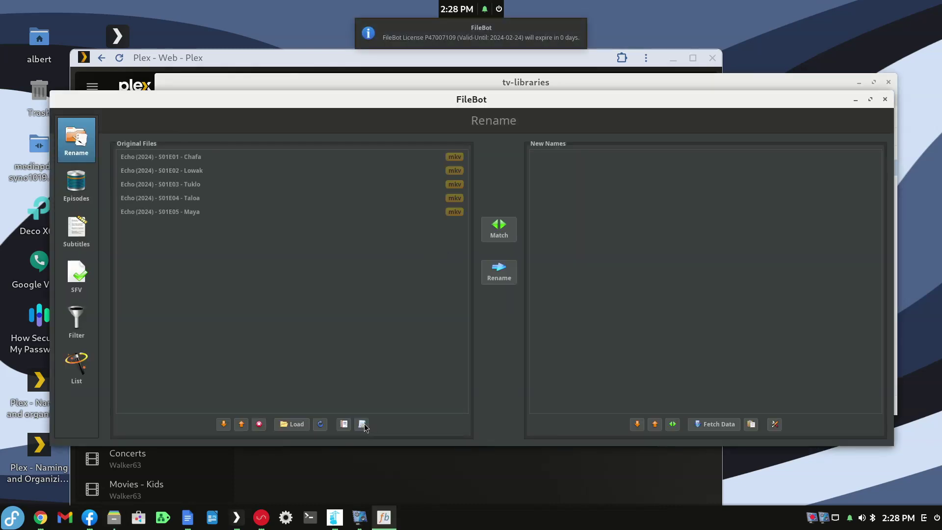
Apply the 'TV Series - TVDB Structure By Airdate' preset and rename the five episodes
click(362, 425)
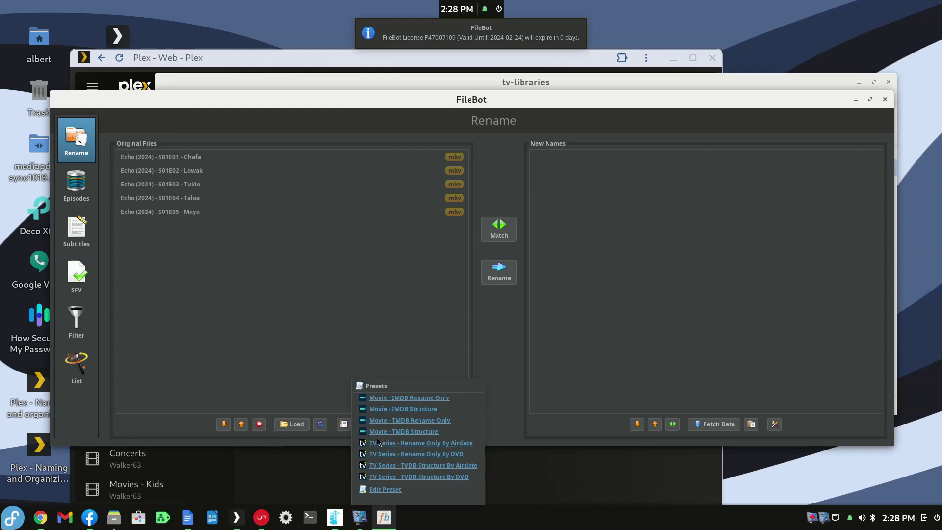
click(426, 465)
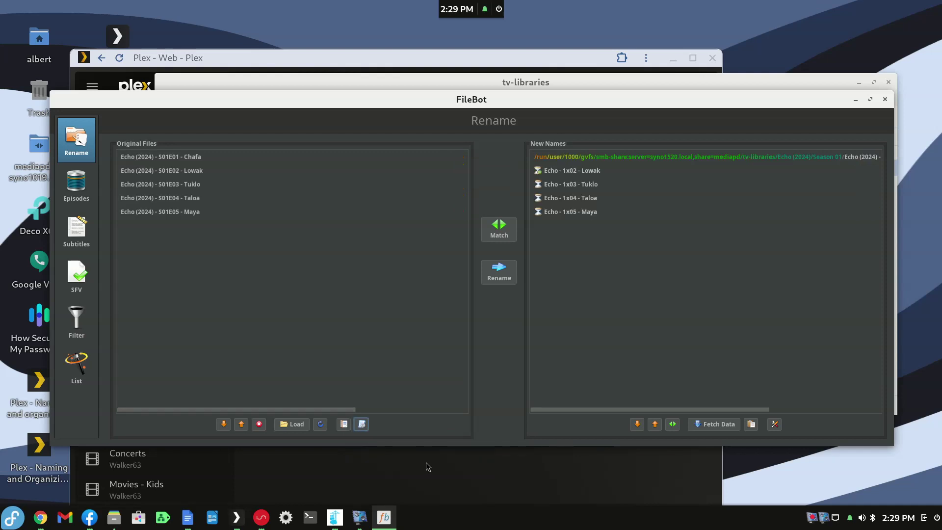
drag(544, 408, 646, 405)
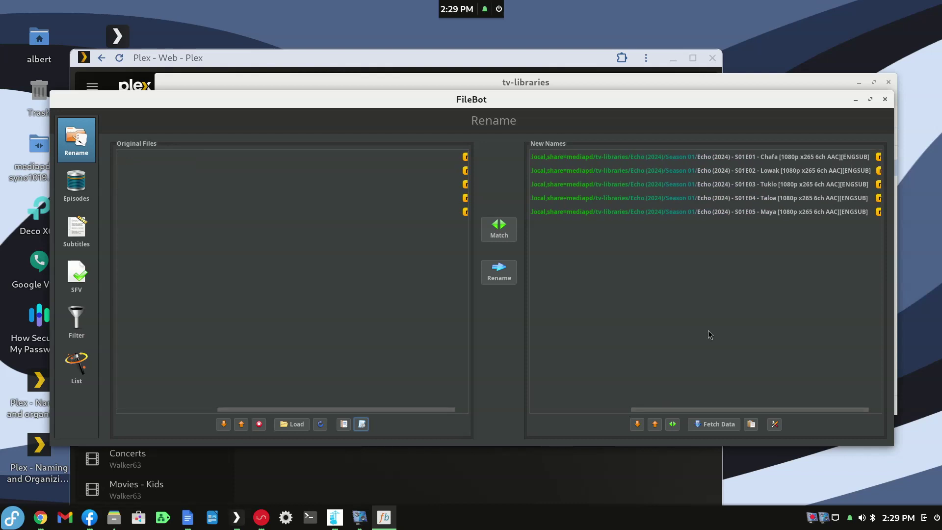
drag(729, 407, 632, 410)
click(489, 274)
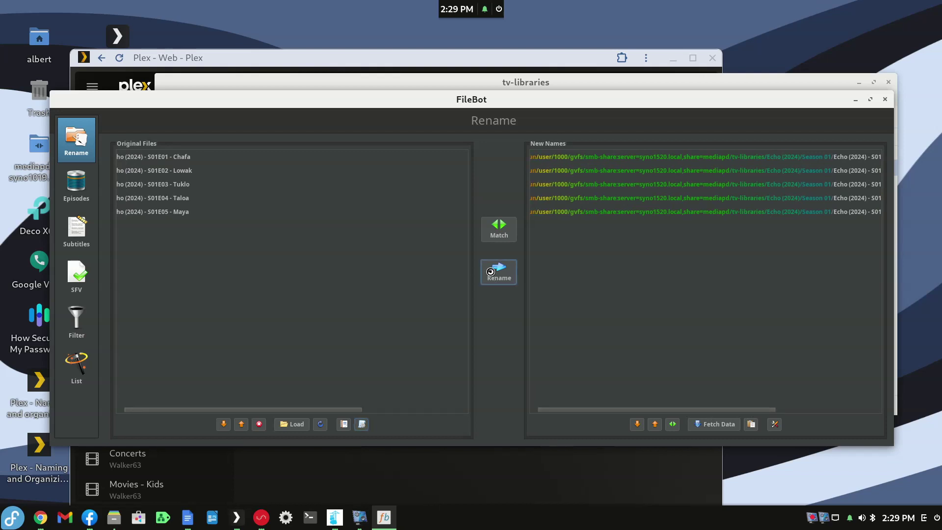
Close FileBot and open Echo (2024)/Season 01 to check the renamed episodes
click(886, 100)
click(368, 255)
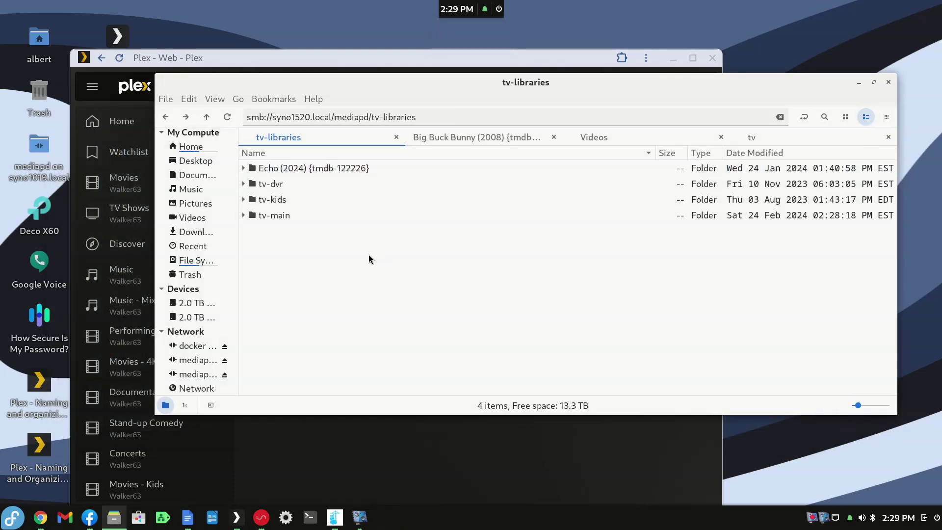
click(298, 168)
double_click(298, 168)
double_click(287, 169)
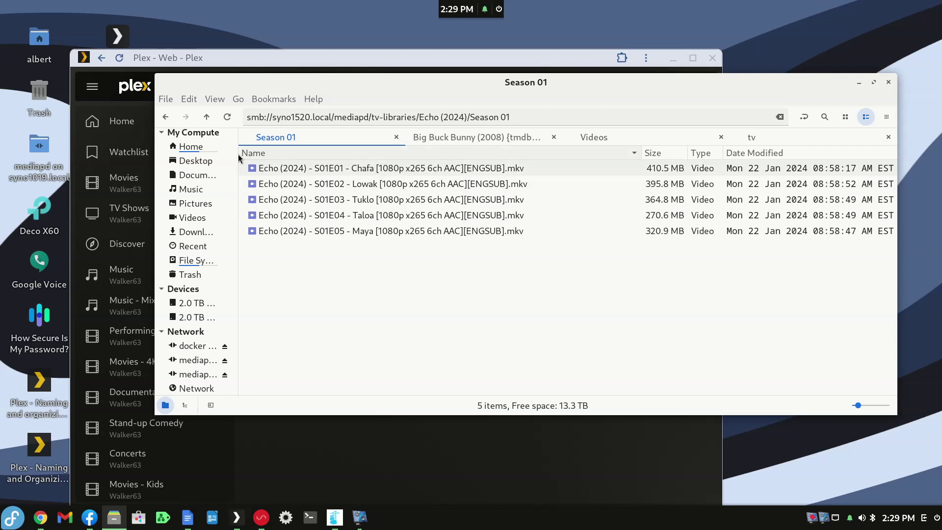
Return to tv-libraries and copy the Echo (2024) folder
click(165, 118)
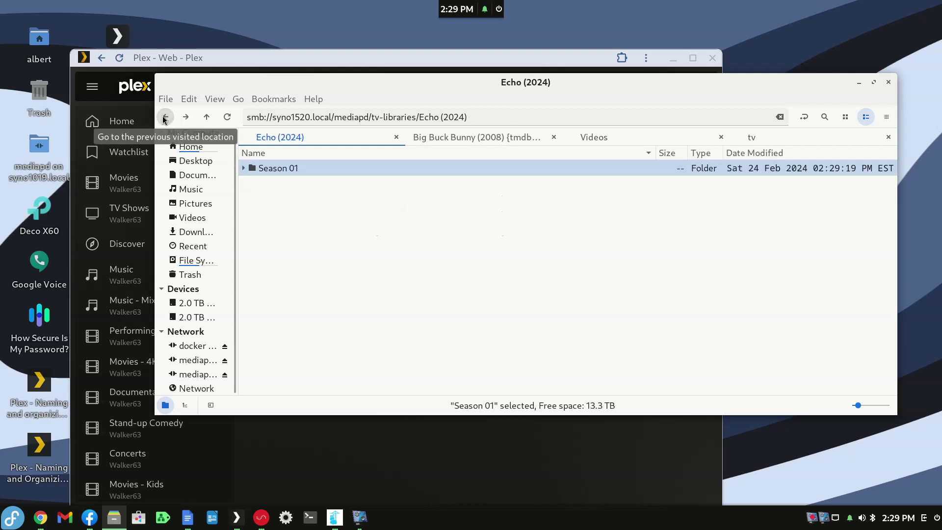
click(165, 117)
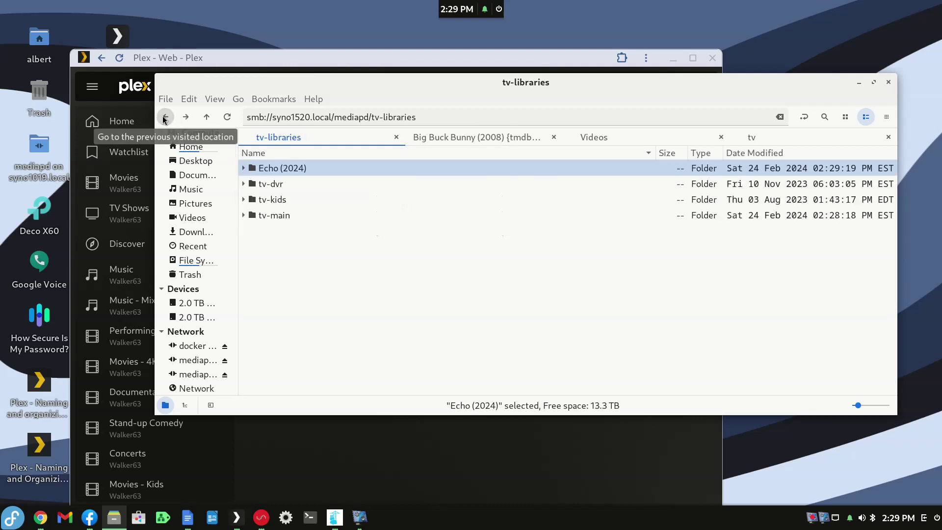
right_click(280, 169)
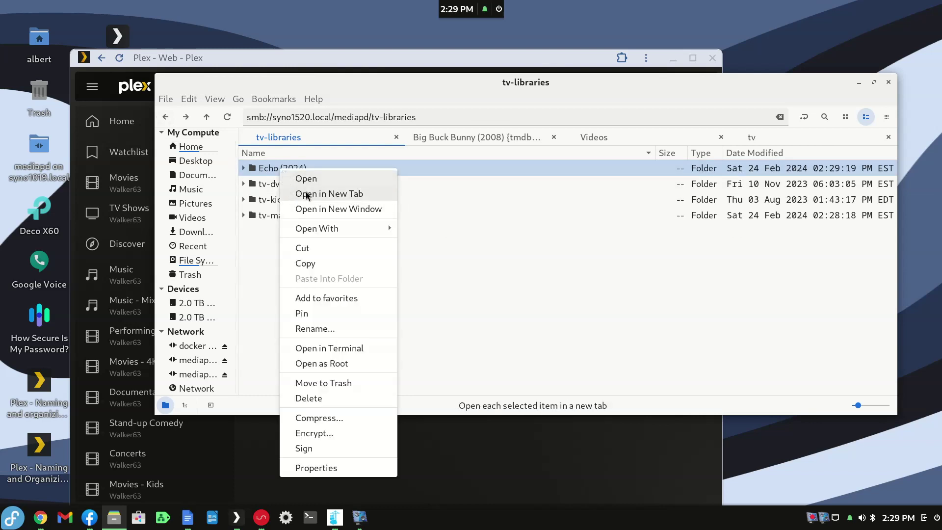
click(312, 264)
click(335, 55)
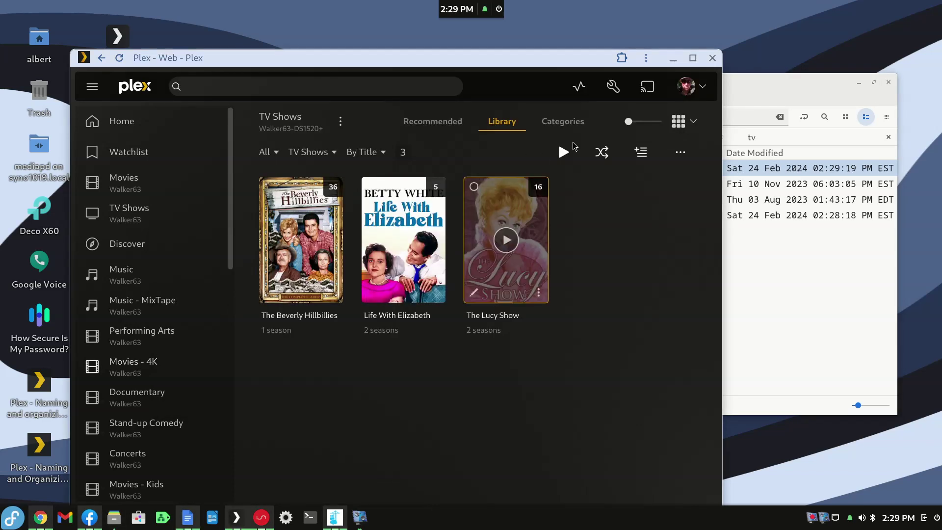
Run Clean Bundles from the server's Troubleshooting settings, then go back to TV Shows
click(612, 86)
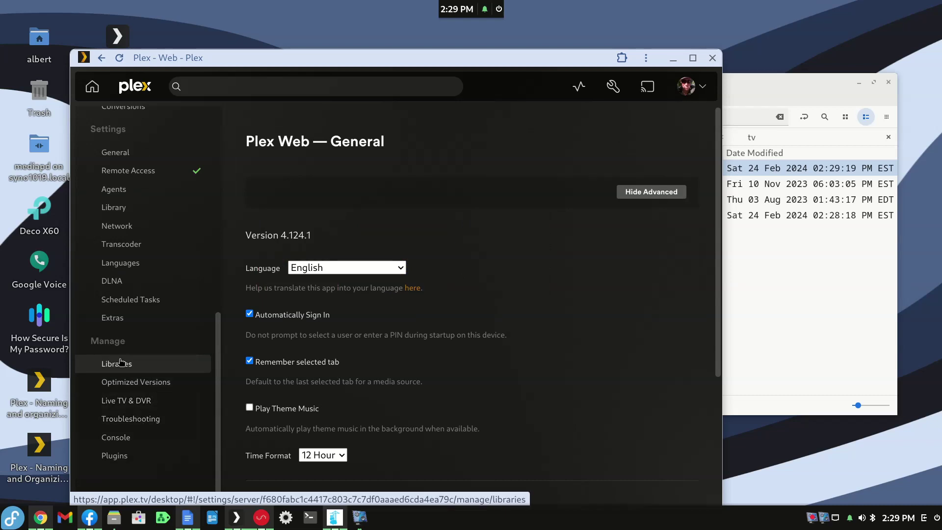
click(120, 418)
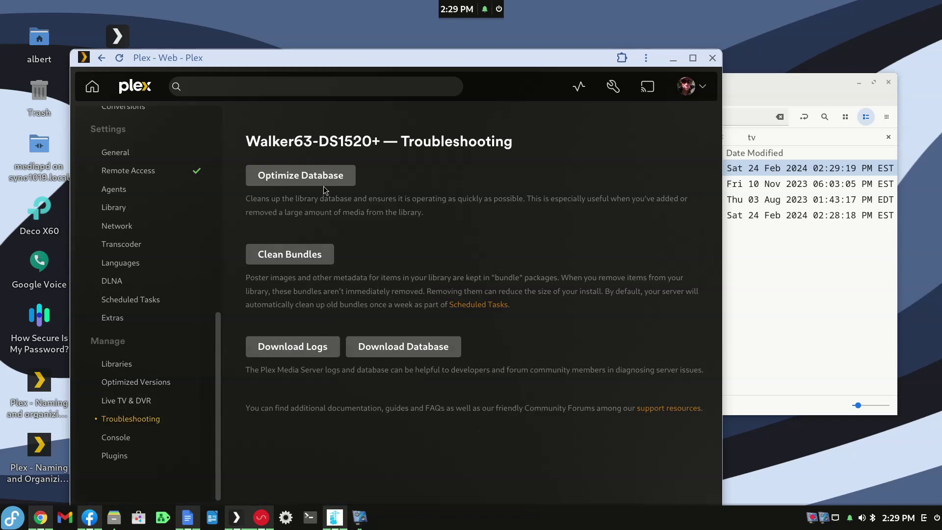
click(304, 258)
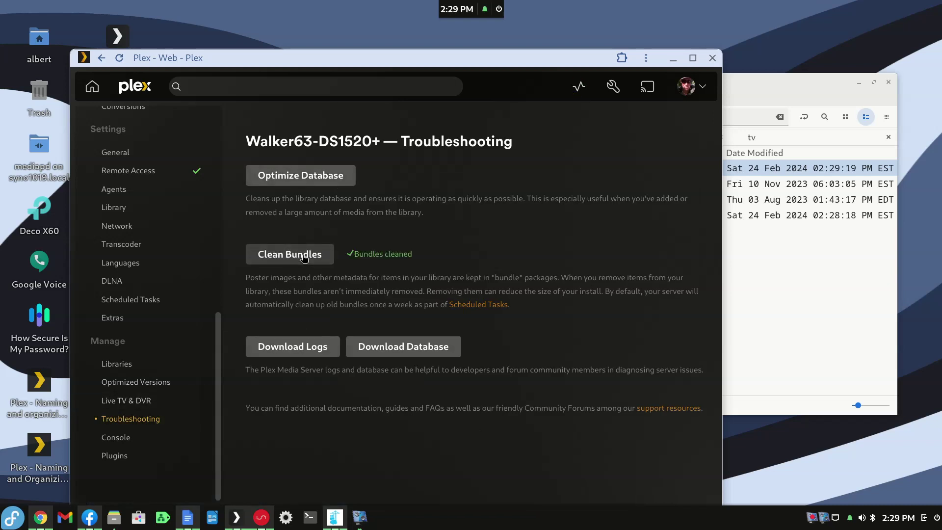
click(101, 60)
click(101, 60)
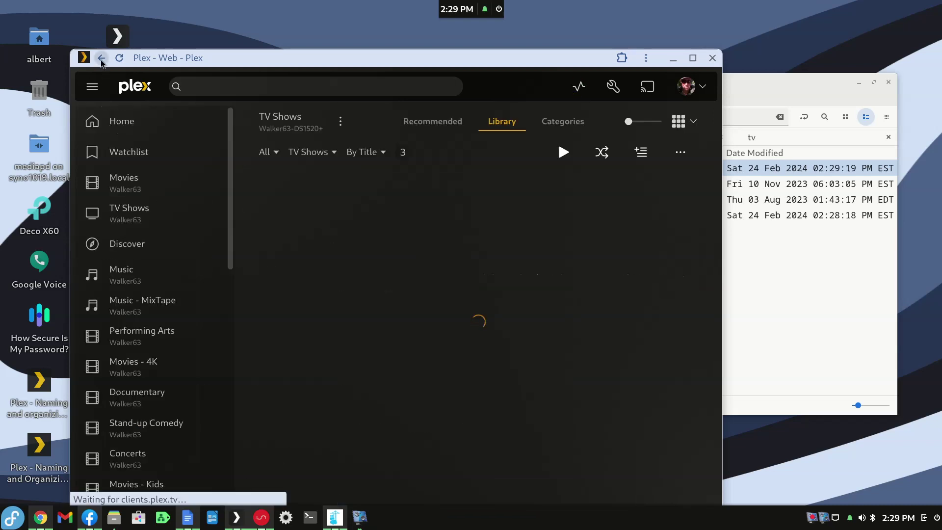
Cut the Echo (2024) folder from tv-libraries and paste it into tv-main
click(744, 81)
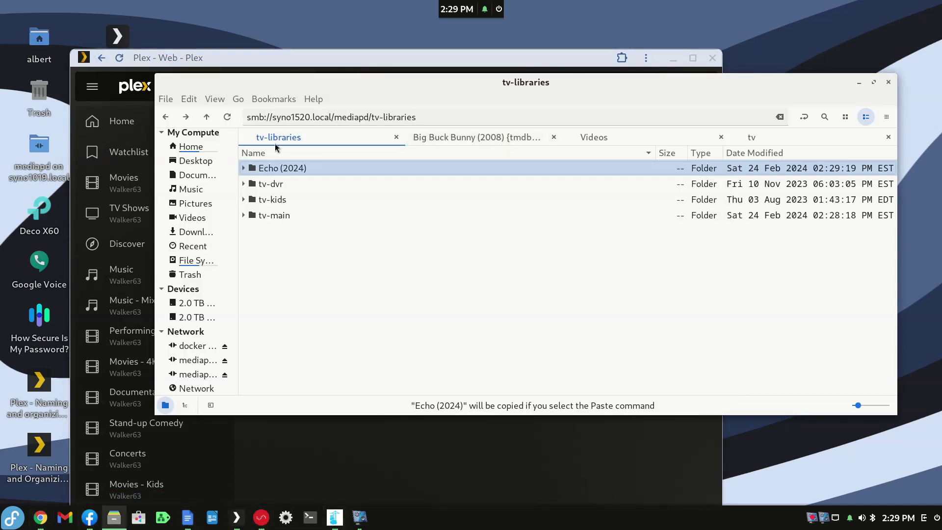
right_click(271, 168)
click(302, 246)
double_click(273, 215)
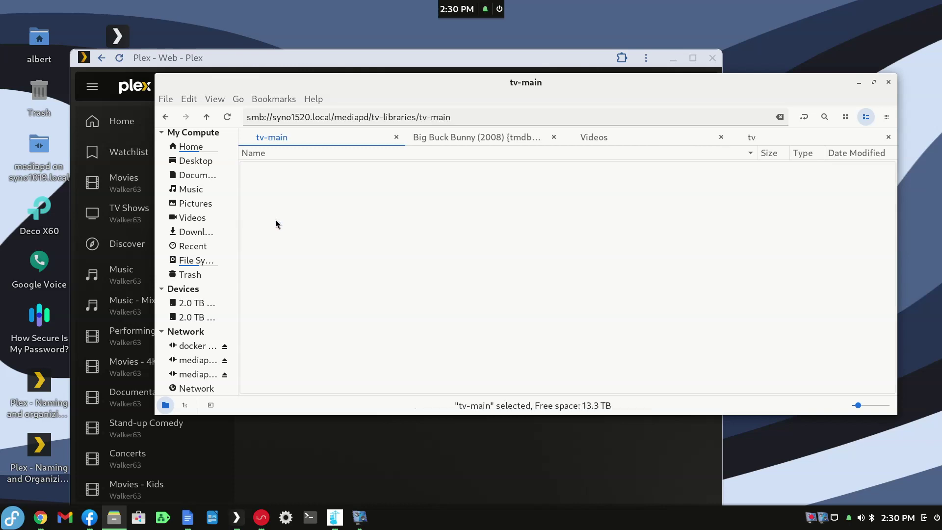
right_click(291, 243)
click(325, 343)
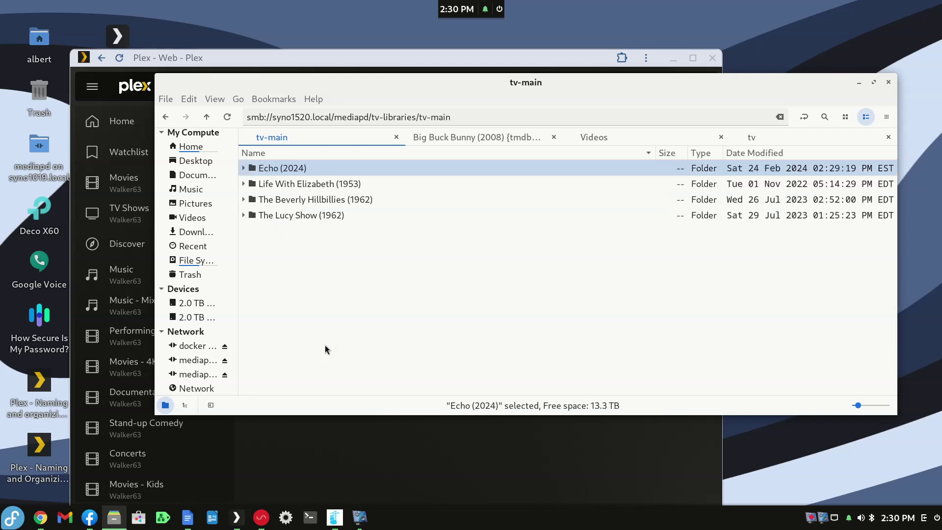
click(366, 63)
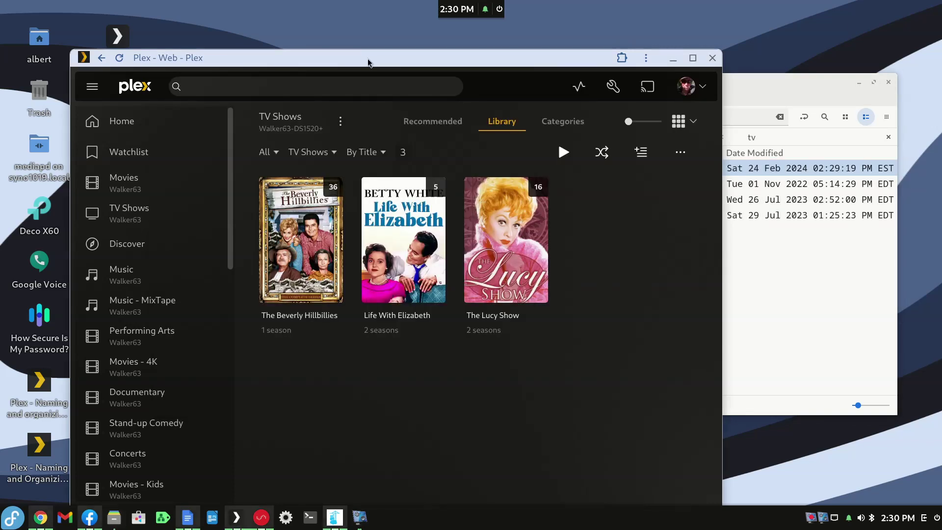
Scan the TV Shows library files so Echo shows up as a fourth show
click(341, 123)
mouse_move(347, 214)
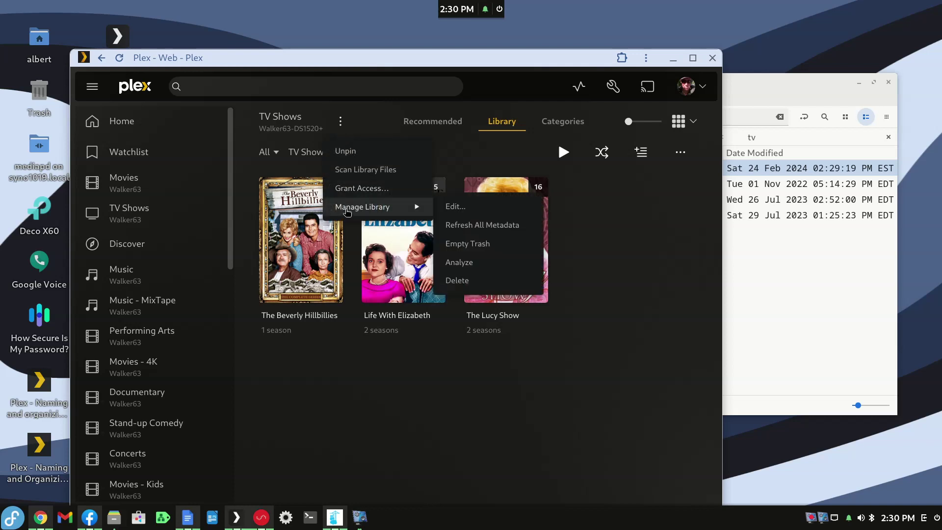
click(357, 172)
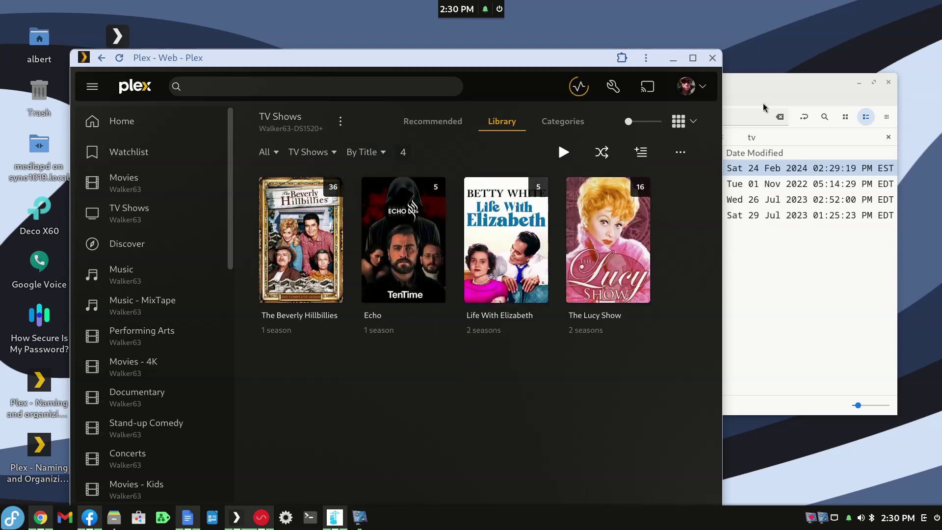
In the file manager, cut the Echo (2024) folder and go back to tv-libraries
click(775, 87)
right_click(263, 167)
click(289, 247)
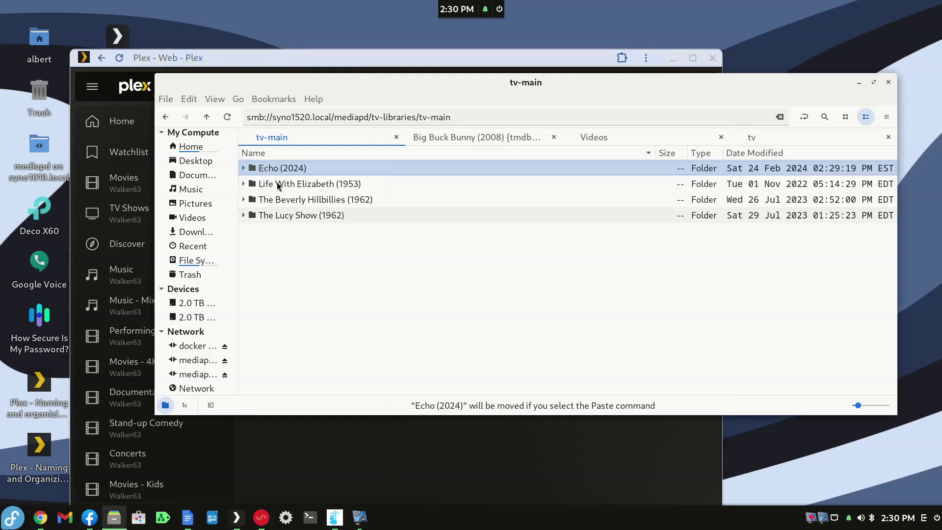
click(166, 117)
right_click(307, 265)
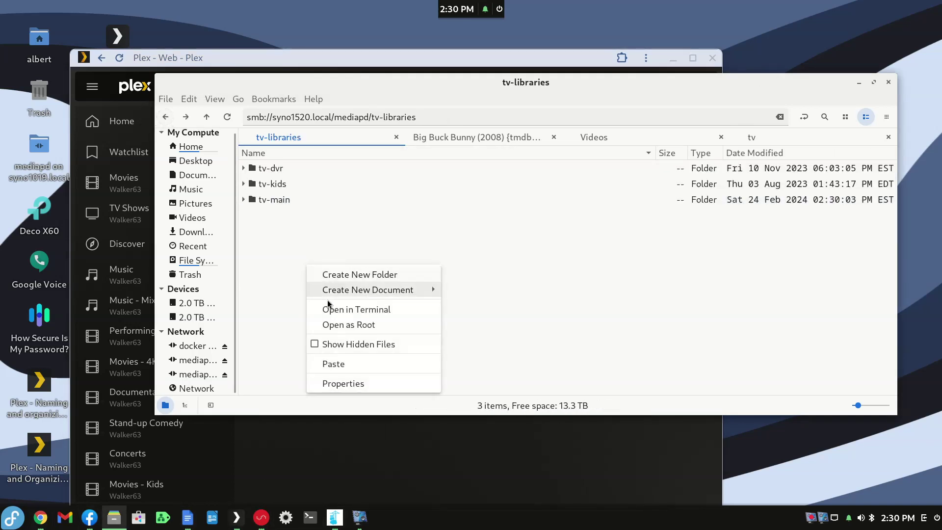
Paste Echo (2024) back into tv-libraries, then briefly open and close Plex's show filter
click(336, 361)
click(388, 55)
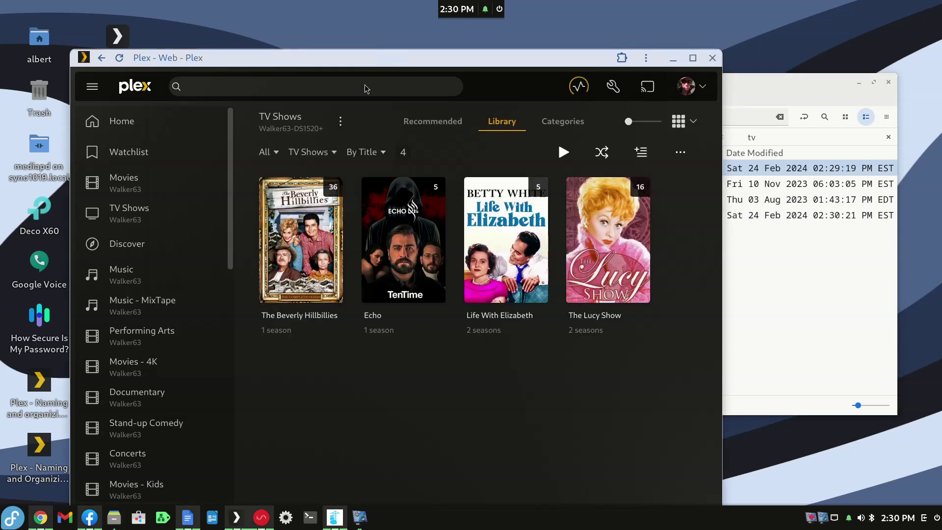
click(266, 153)
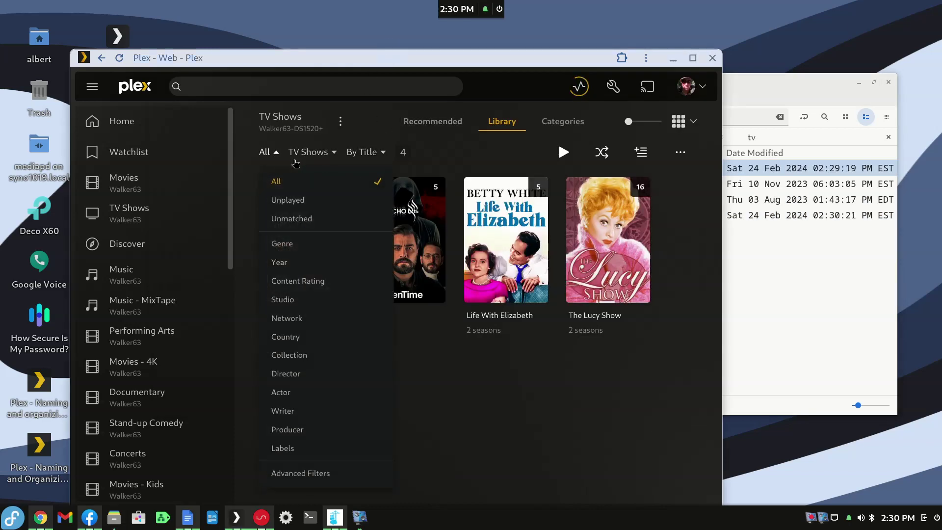
click(369, 150)
Rescan the TV Shows library and empty its trash so Echo drops out
click(341, 123)
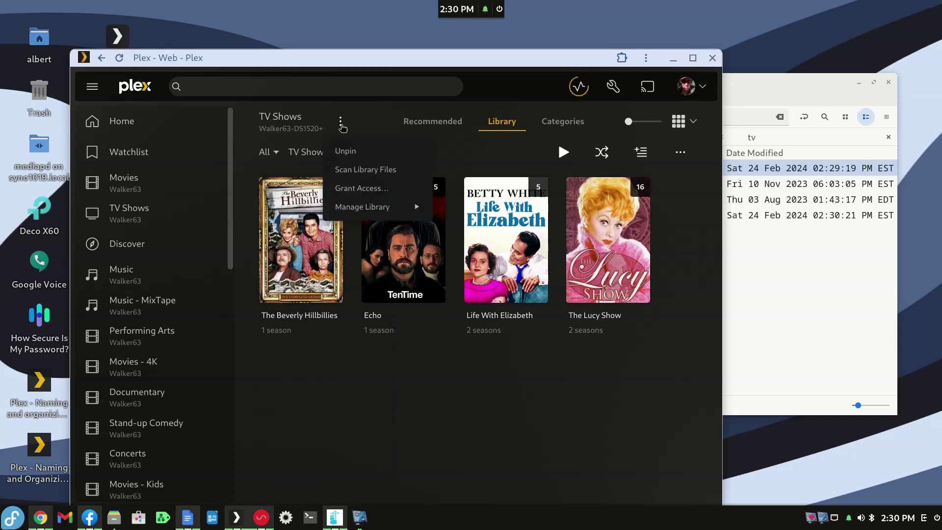
mouse_move(367, 206)
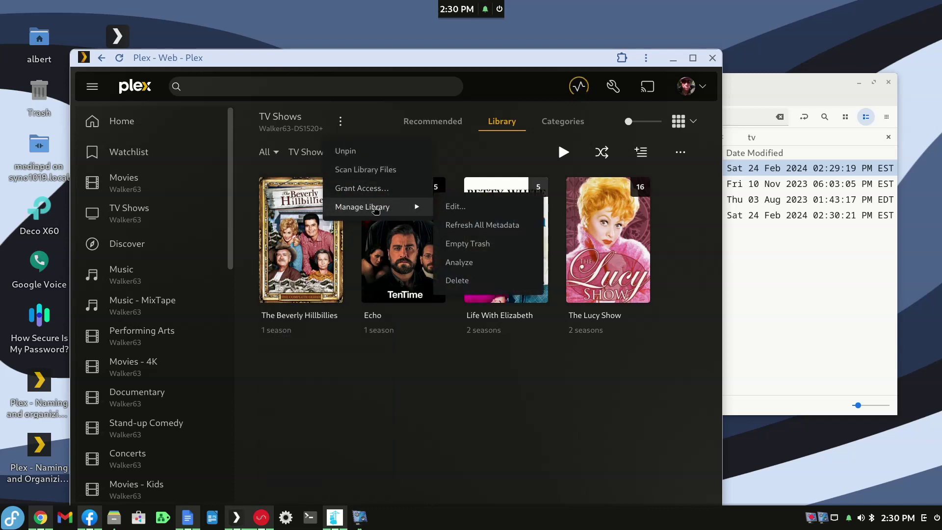
click(375, 168)
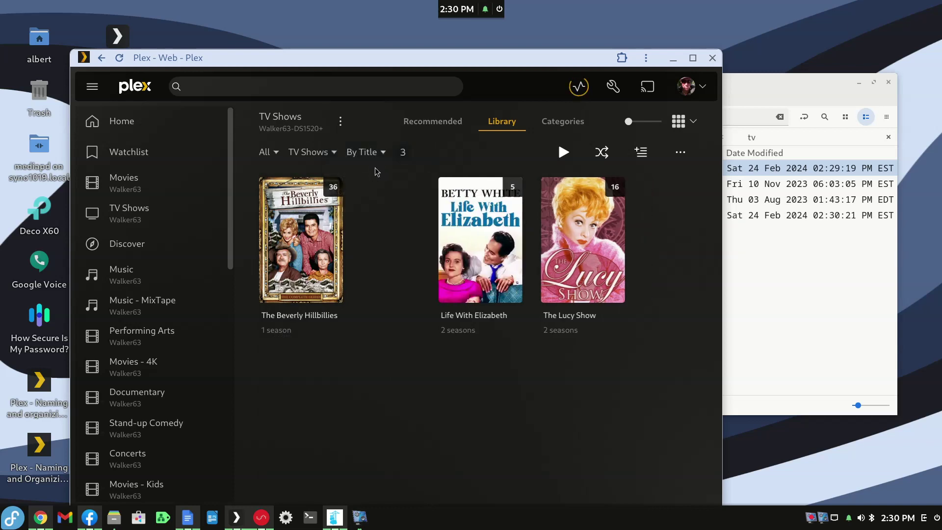
click(340, 124)
mouse_move(361, 206)
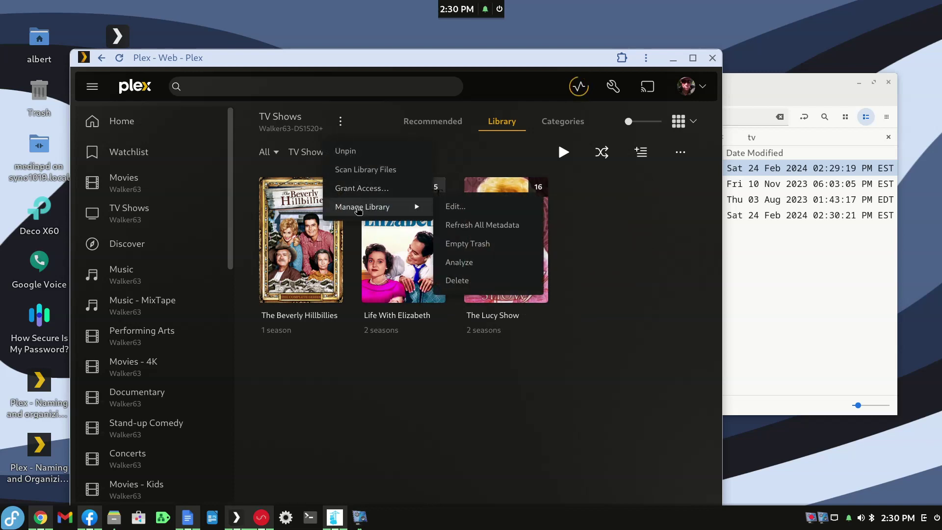
click(467, 243)
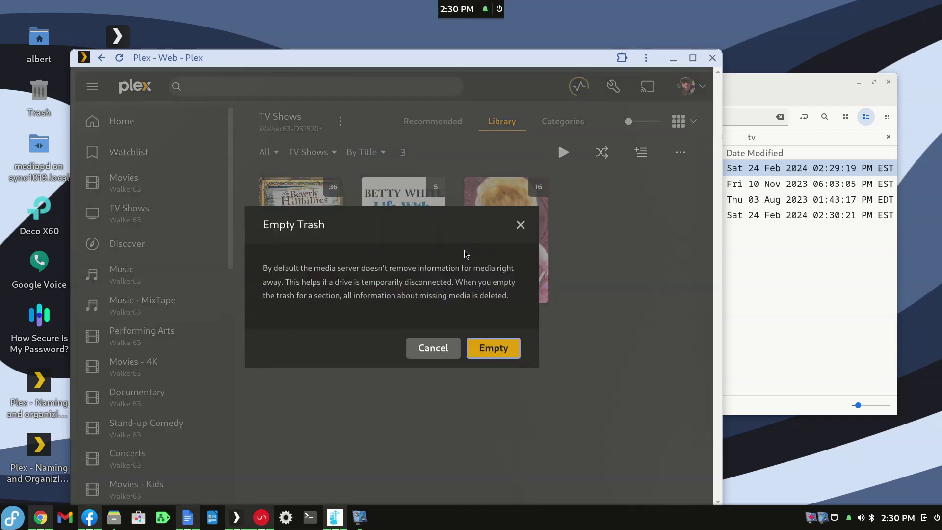
click(500, 352)
Run Clean Bundles in the server's Troubleshooting settings and navigate back to TV Shows
click(613, 87)
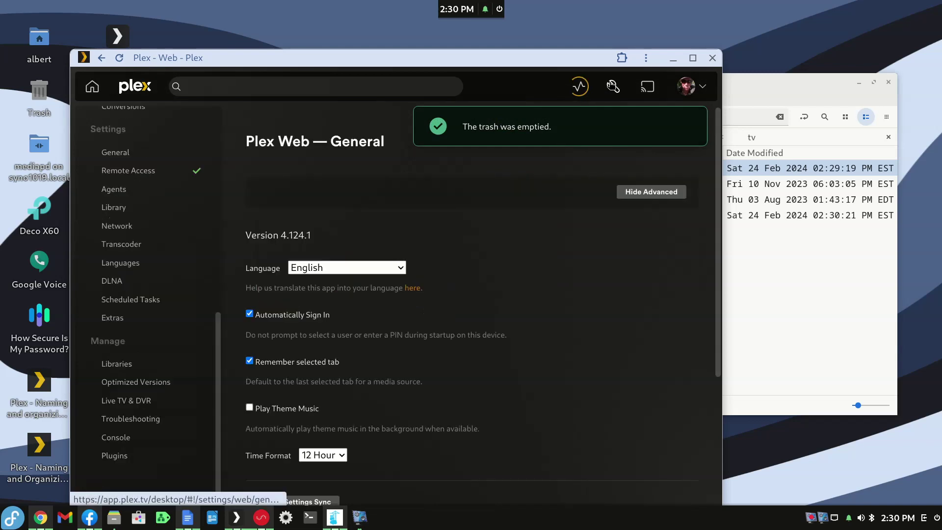
click(129, 419)
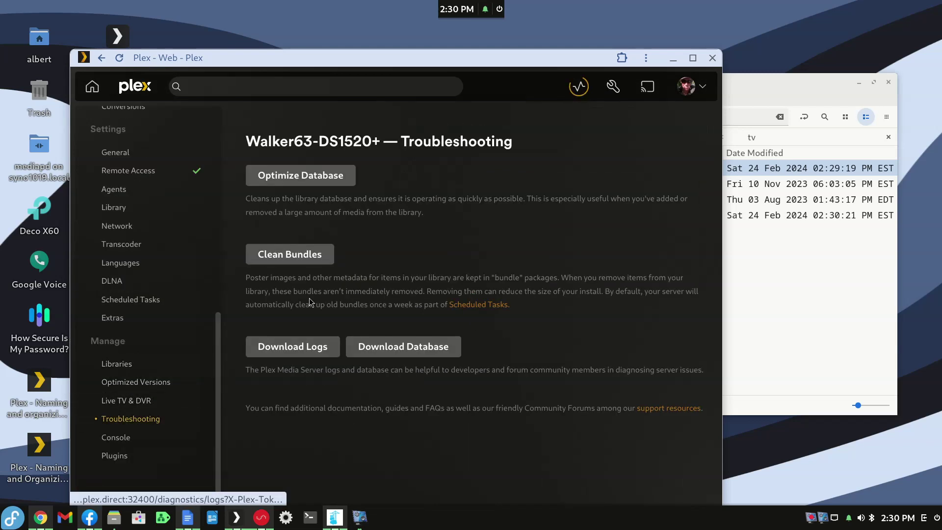
click(302, 255)
right_click(219, 66)
click(236, 72)
right_click(243, 64)
click(250, 79)
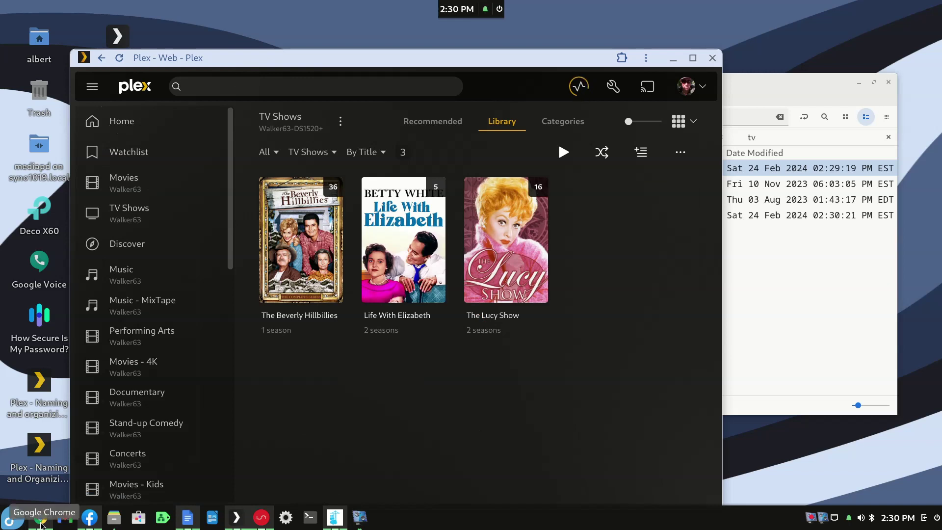
Search Google for 'tvdb' in a new tab and open TheTVDB website
click(41, 517)
click(266, 84)
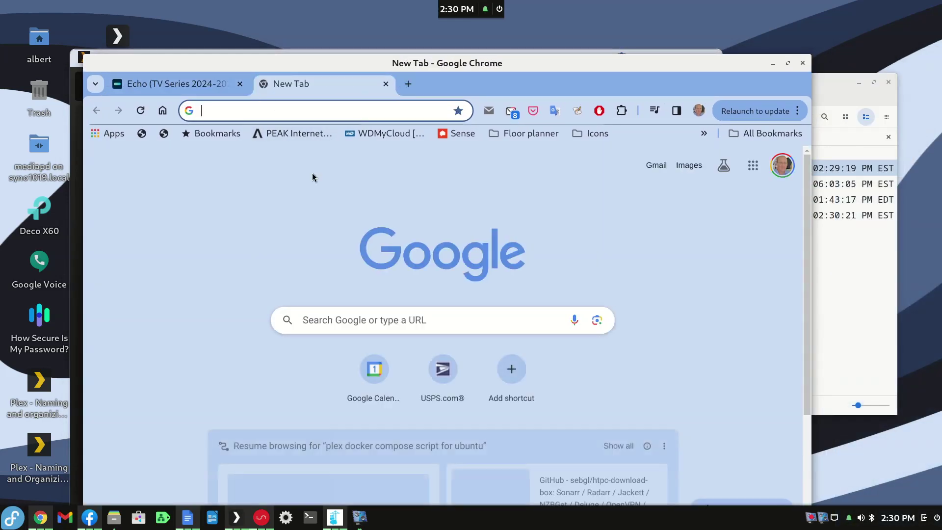
click(376, 319)
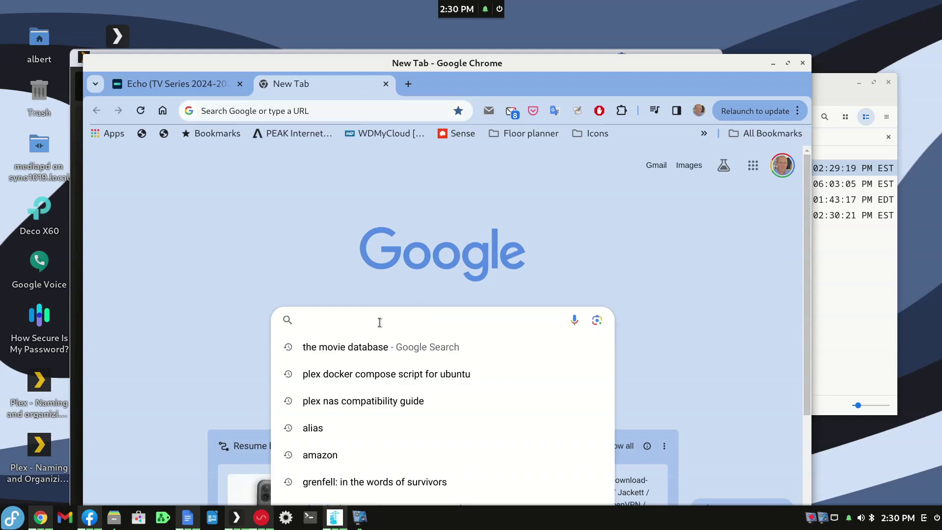
text(tvdb)
key(Return)
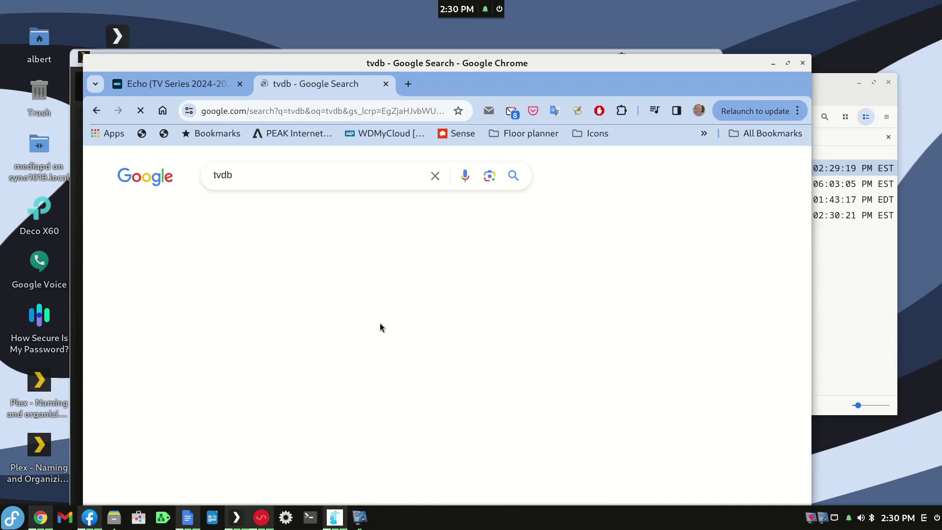
click(161, 275)
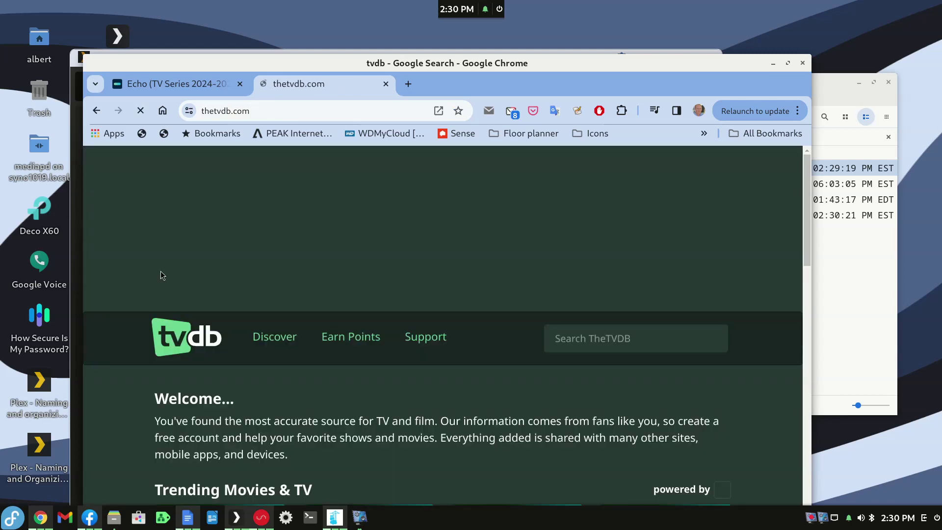
Search TheTVDB for 'echo', open the Echo series page, and select series ID 412431
click(518, 338)
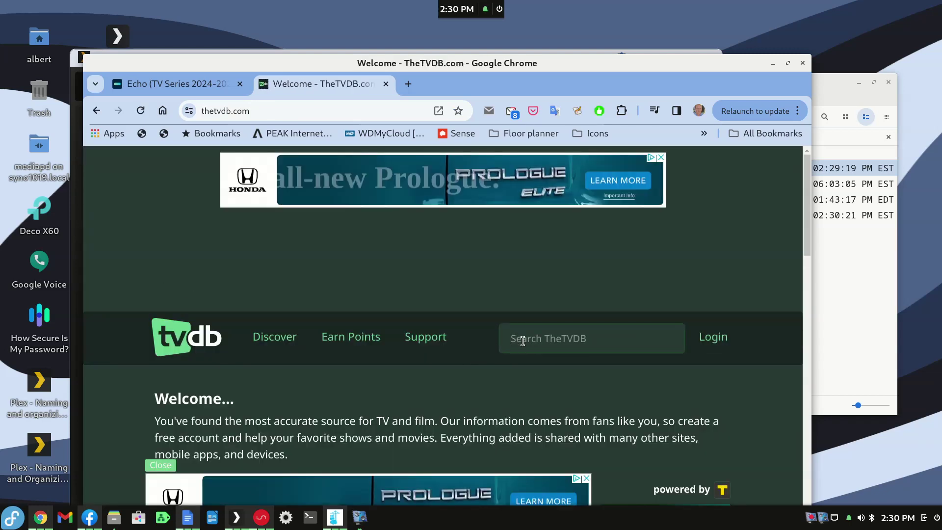
text(echo)
key(Return)
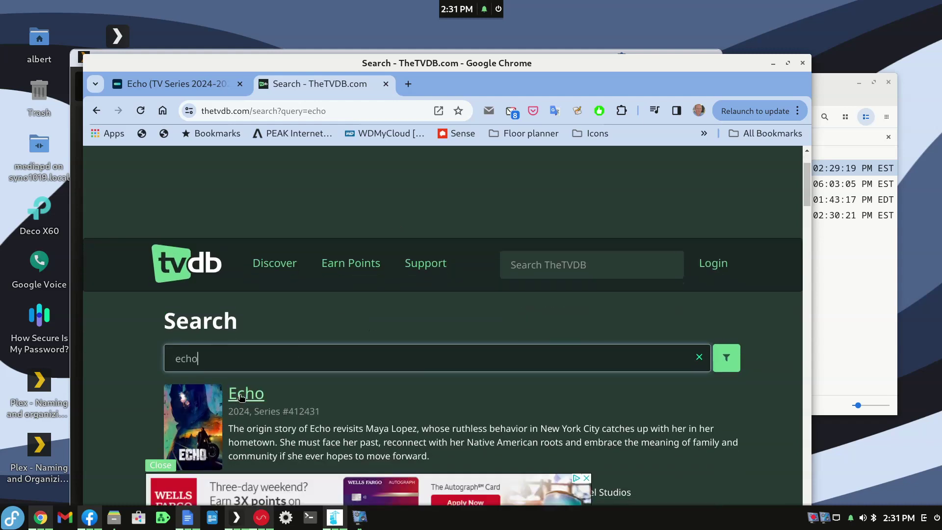
click(248, 394)
scroll(324, 411, down, 5)
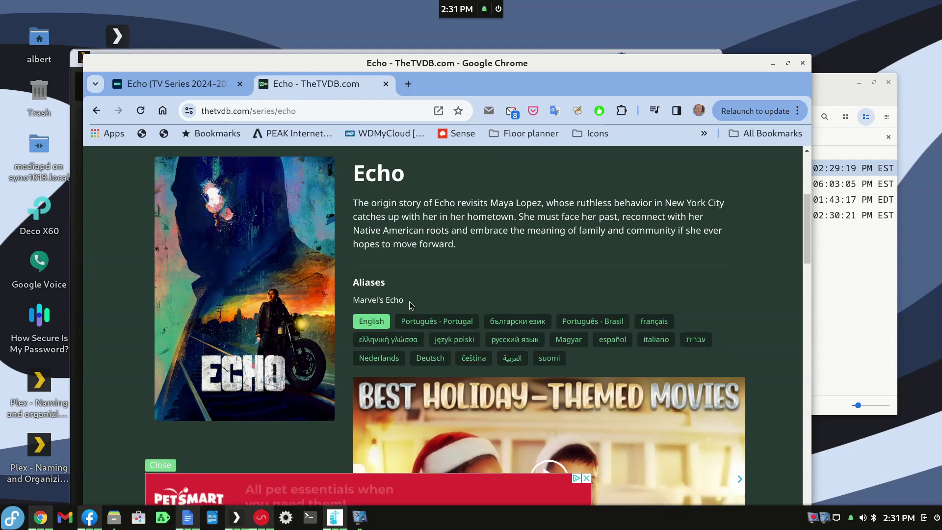
scroll(409, 301, down, 8)
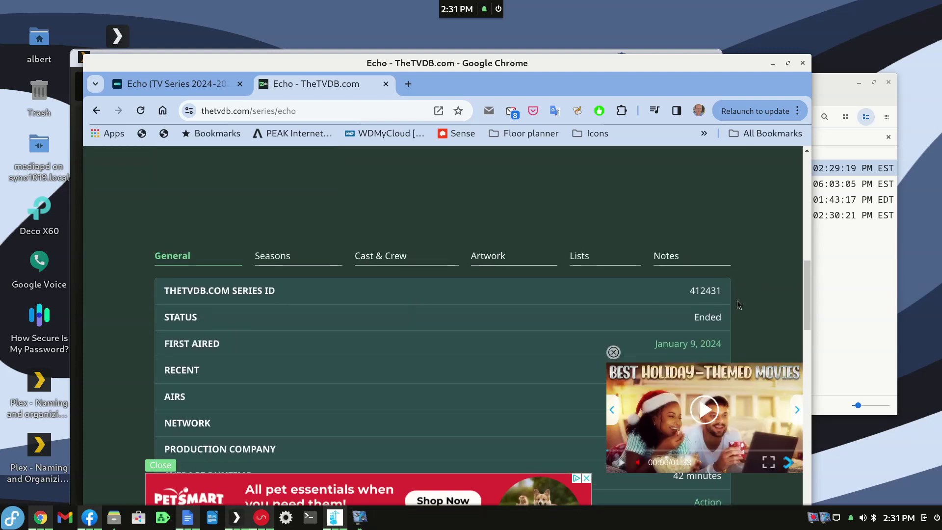
drag(719, 293, 684, 293)
key(ctrl+c)
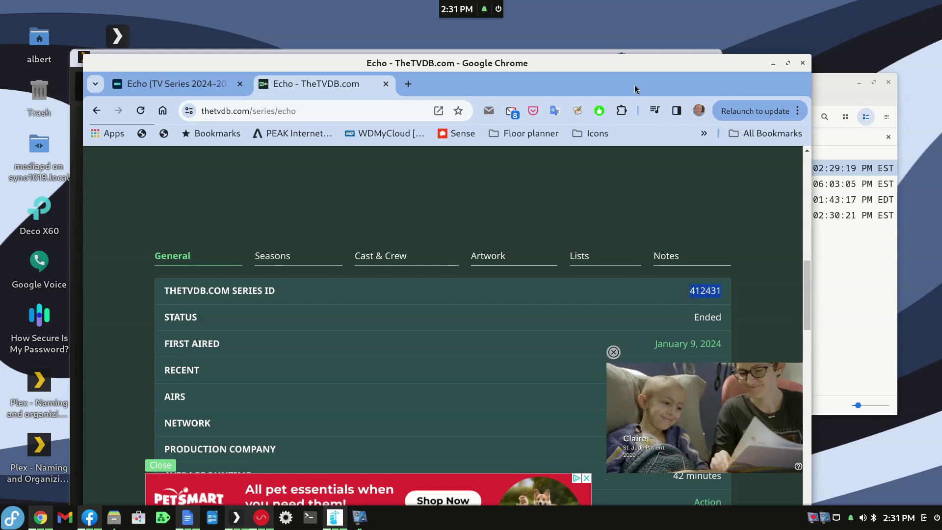
key(alt+Tab)
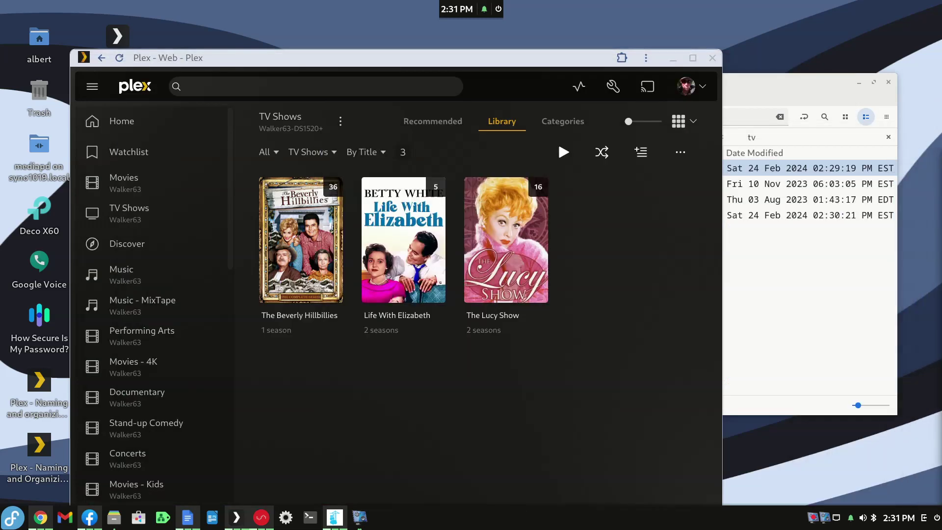
Rename the Echo (2024) folder by appending {tvdb-412431} to its name
click(836, 79)
right_click(292, 167)
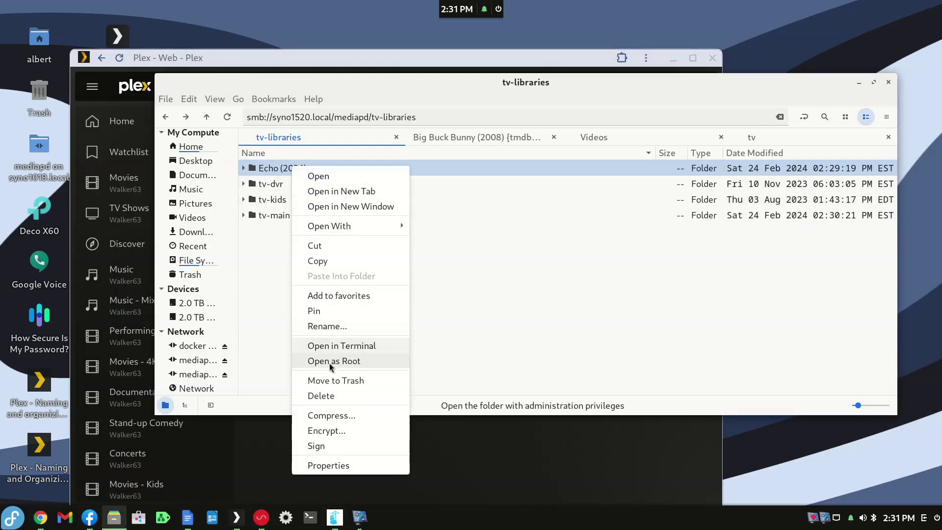
click(328, 326)
key(End)
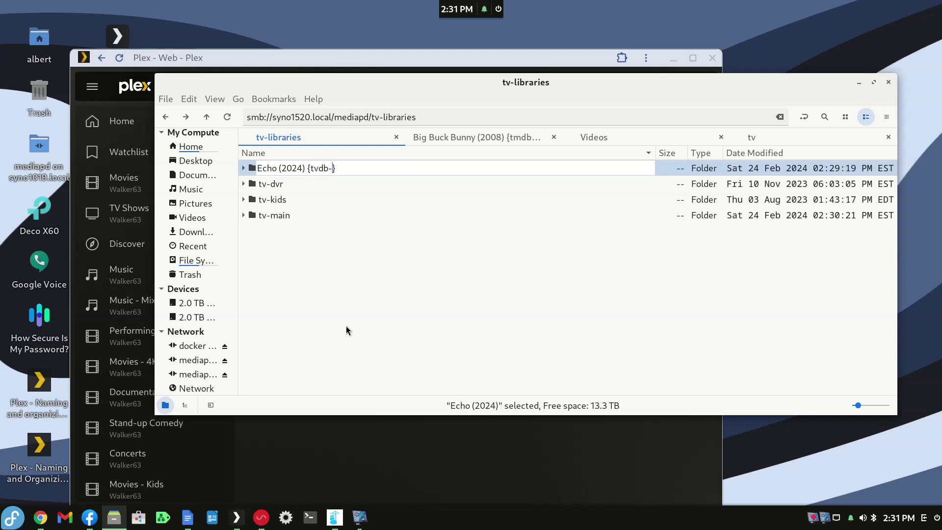
key(ctrl+v)
key(Return)
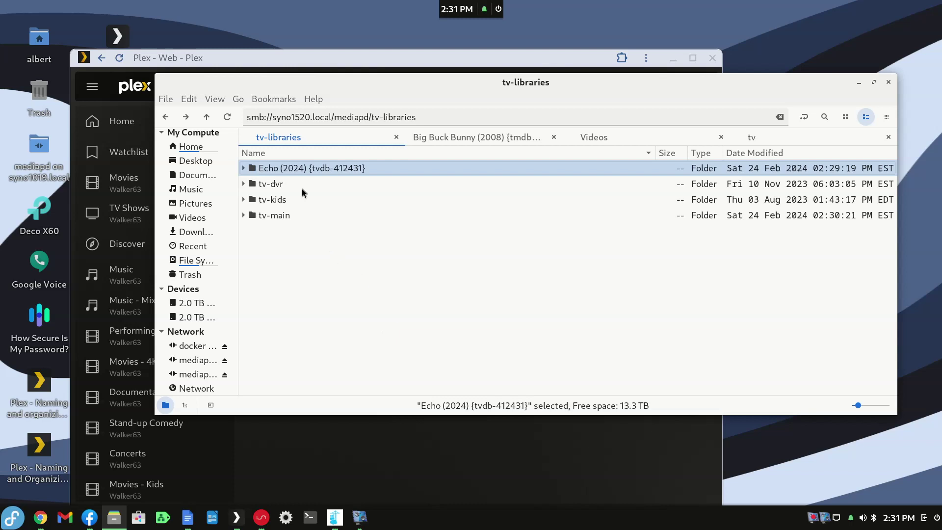
Cut the renamed Echo folder and paste it into tv-main
right_click(293, 168)
click(304, 252)
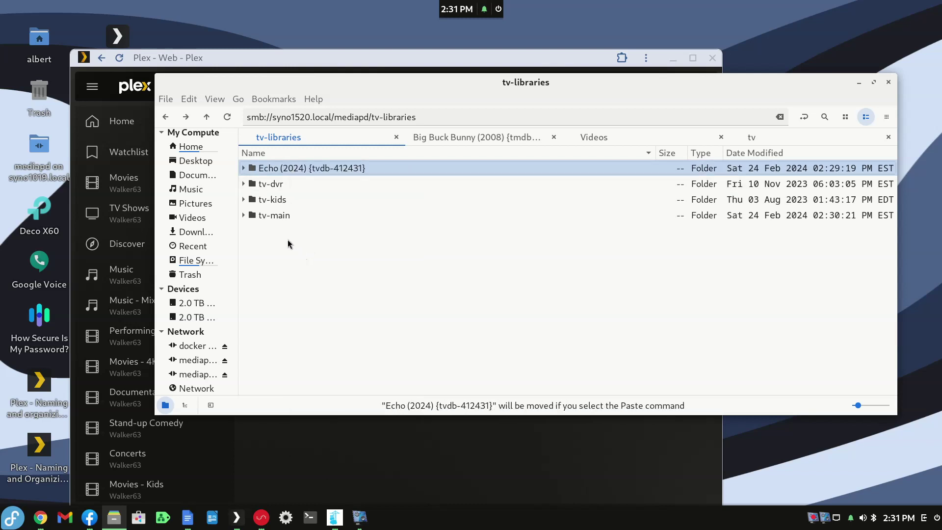
double_click(280, 216)
right_click(292, 252)
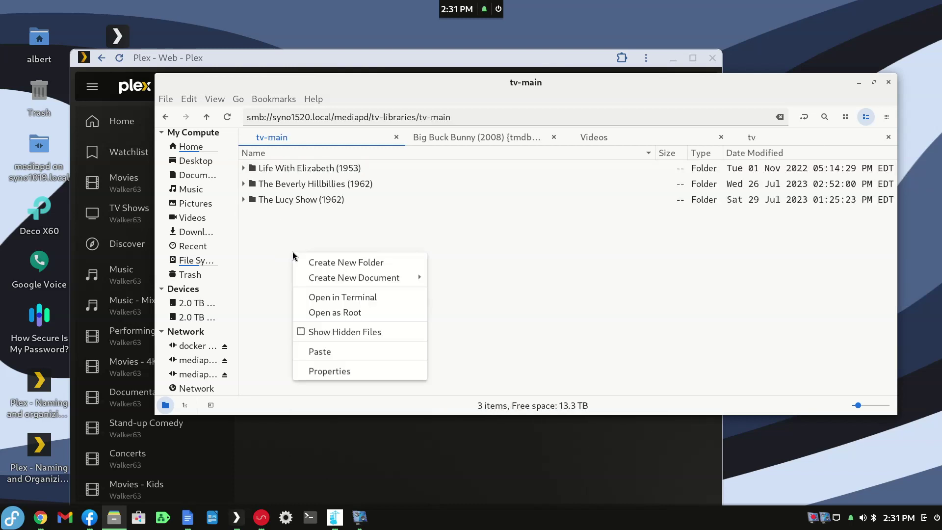
click(314, 350)
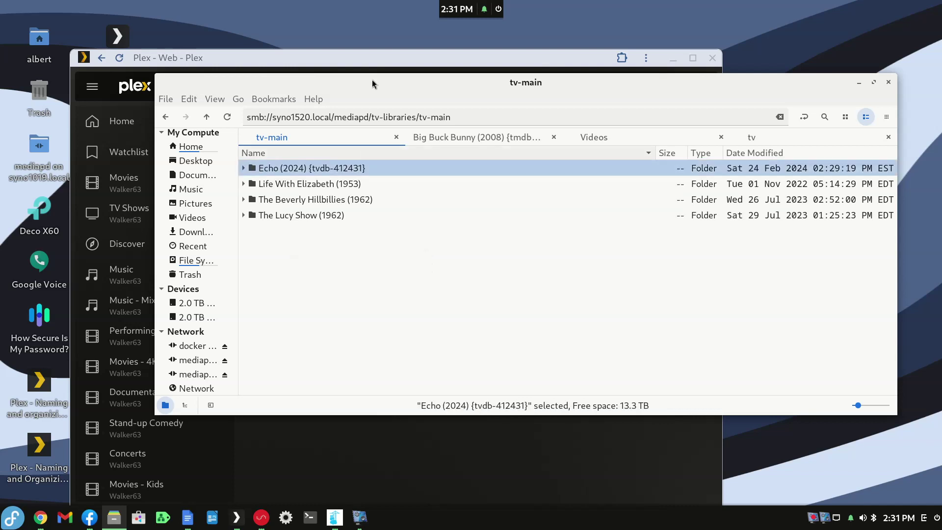
click(378, 54)
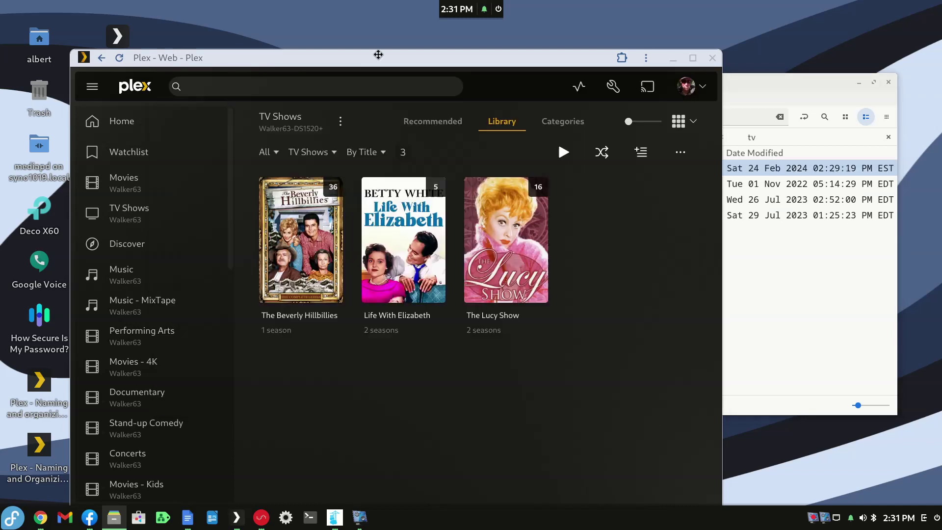
Scan the TV Shows library files, then open and close Echo's edit details unchanged
click(340, 121)
click(365, 170)
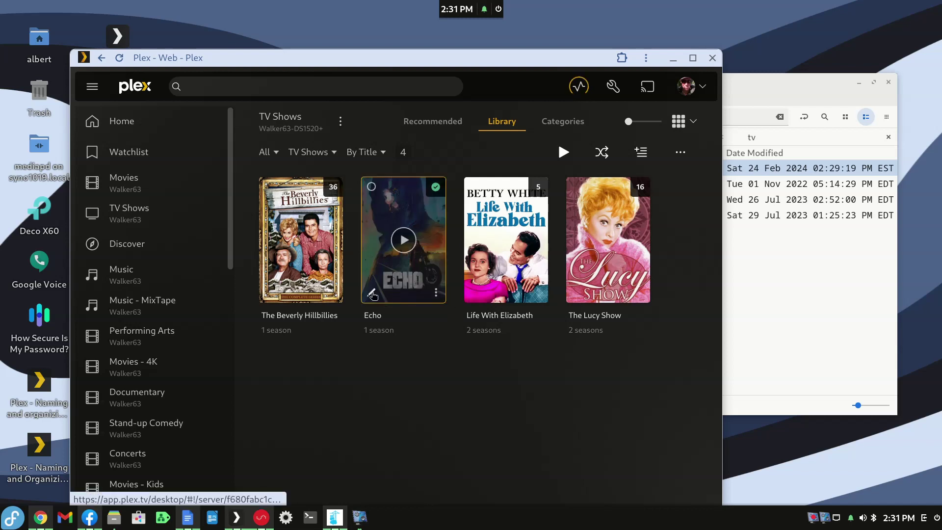
click(372, 295)
click(500, 414)
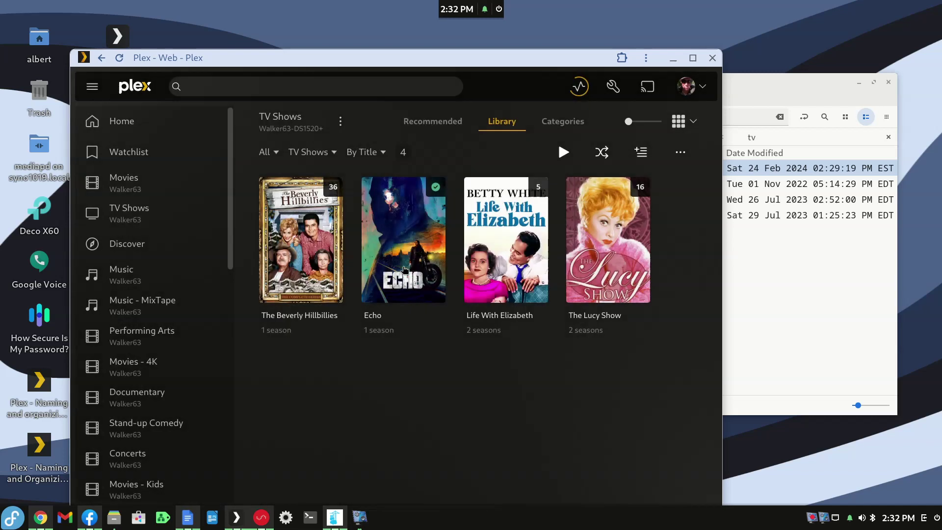
Open Echo's Season 1 episode list and the Chafa episode's details
click(401, 261)
scroll(348, 363, down, 3)
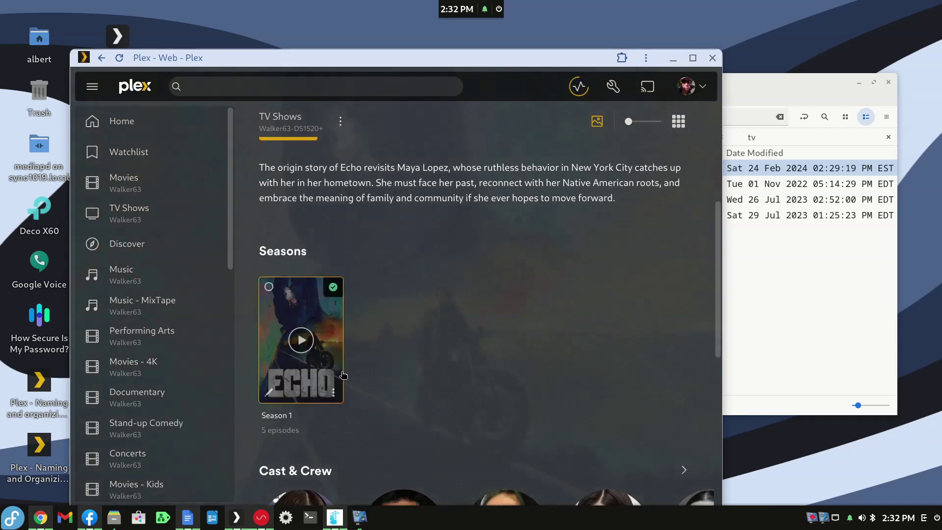
click(343, 360)
scroll(343, 360, down, 6)
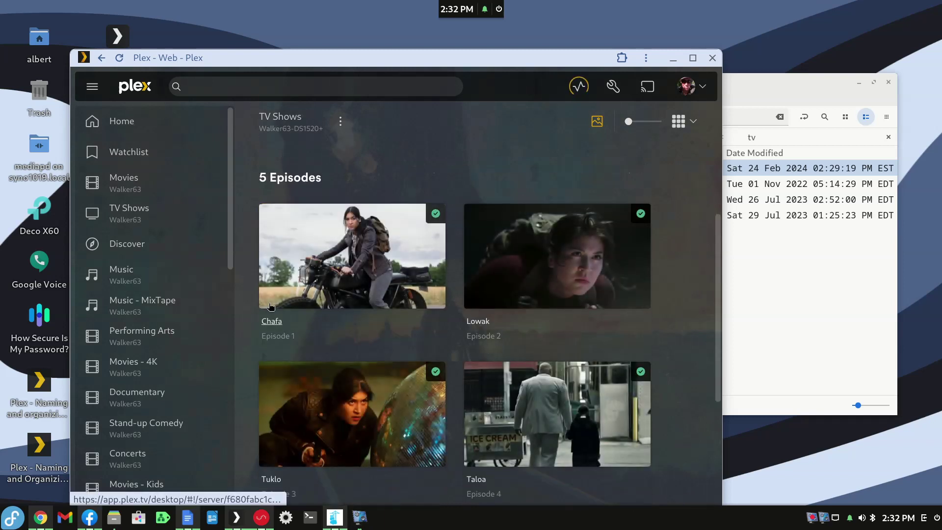
click(269, 300)
click(215, 278)
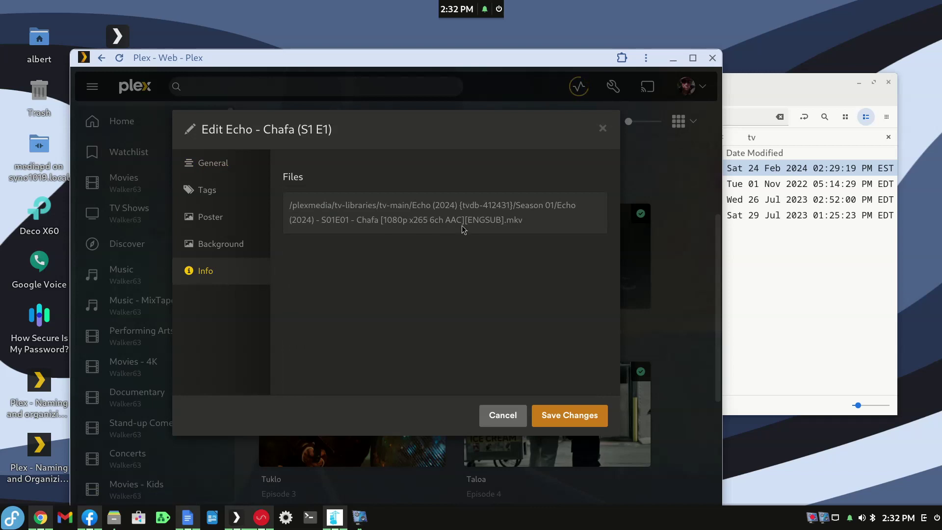
drag(459, 205, 511, 205)
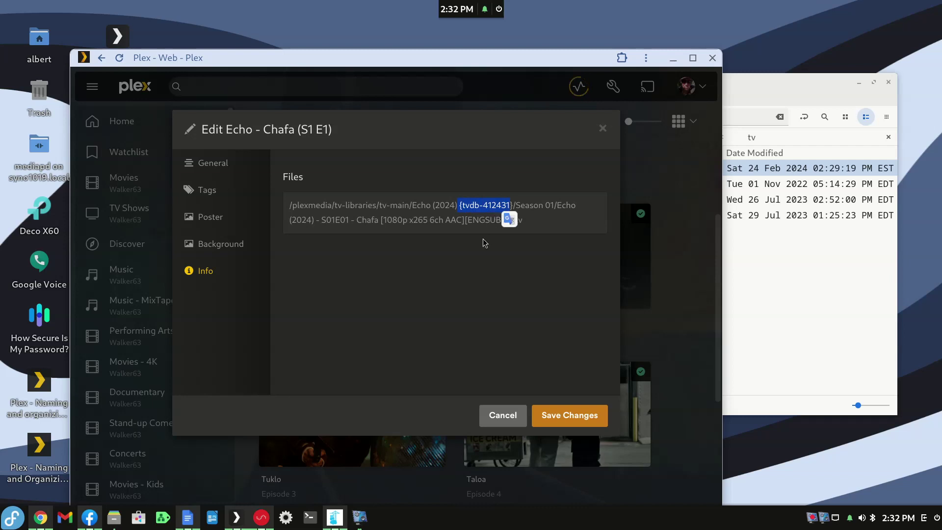
click(456, 209)
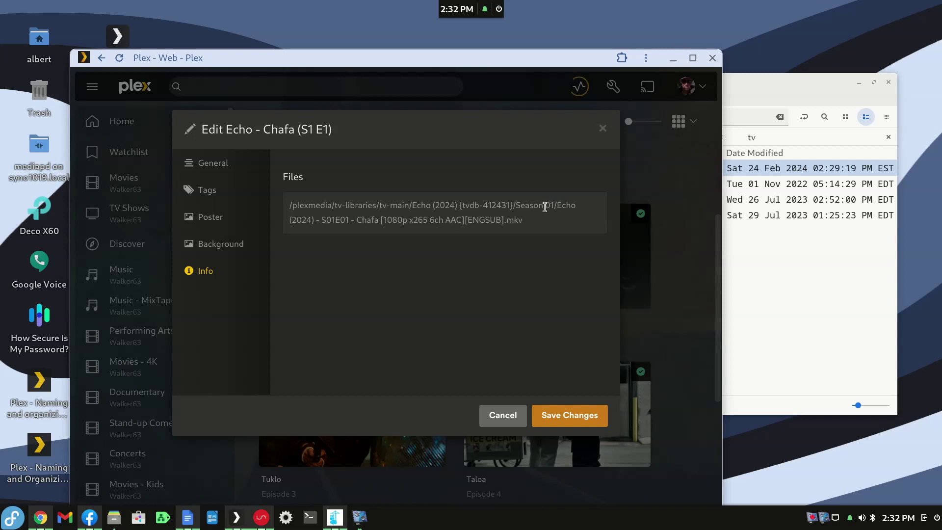
click(503, 416)
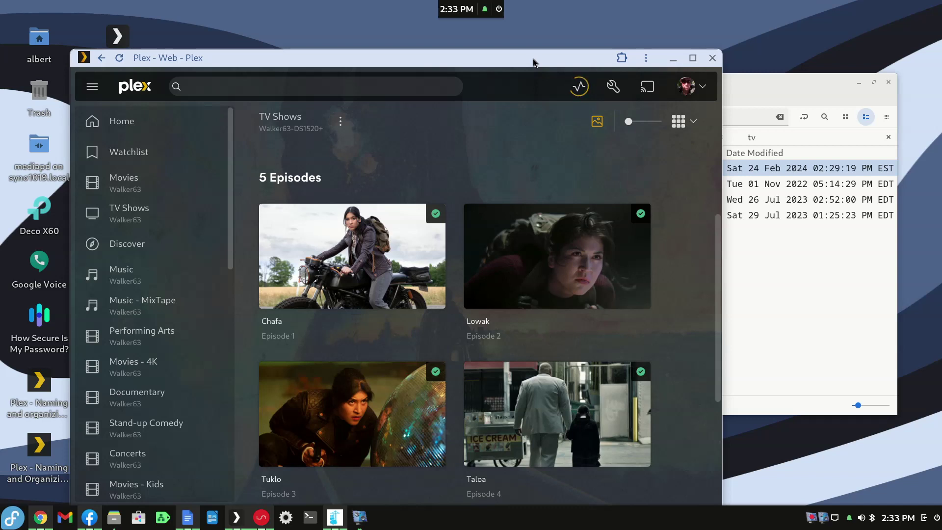
View the Chafa episode page, then return to the Season 1 page and scroll down
click(449, 261)
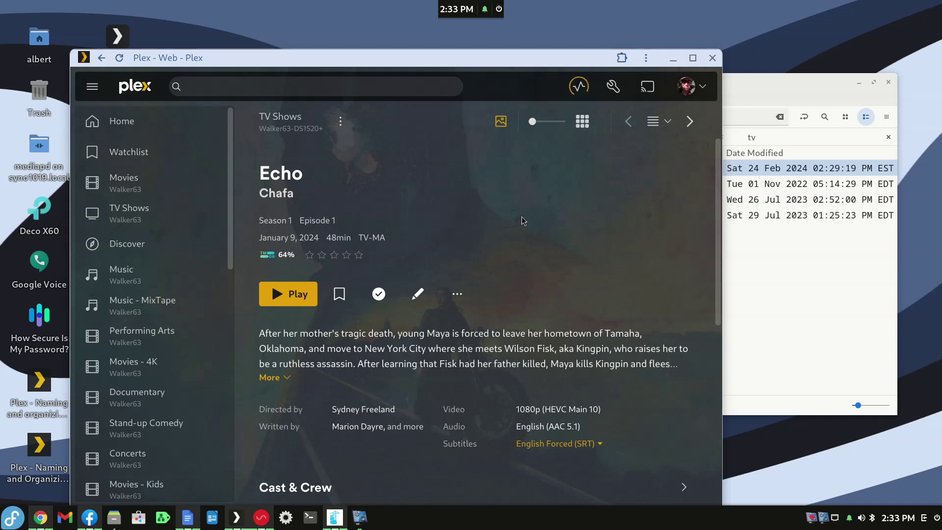
click(101, 59)
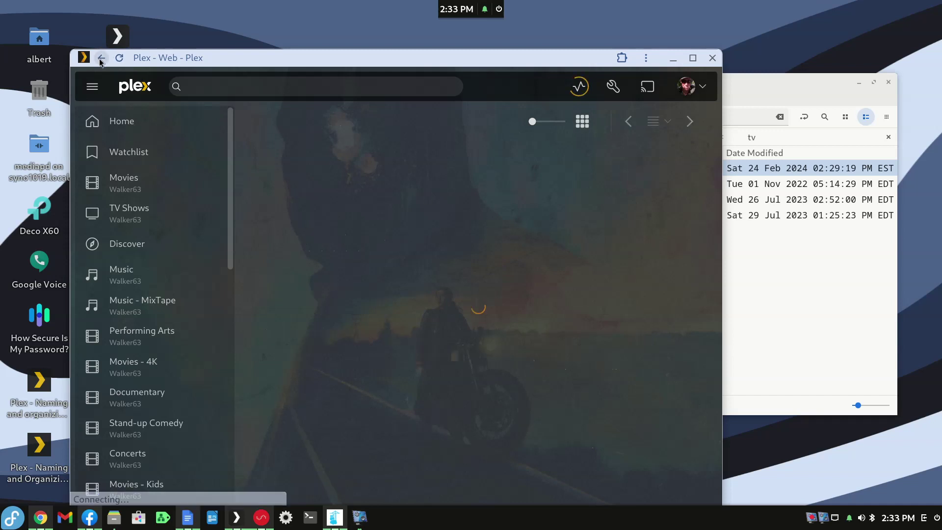
scroll(370, 105, down, 3)
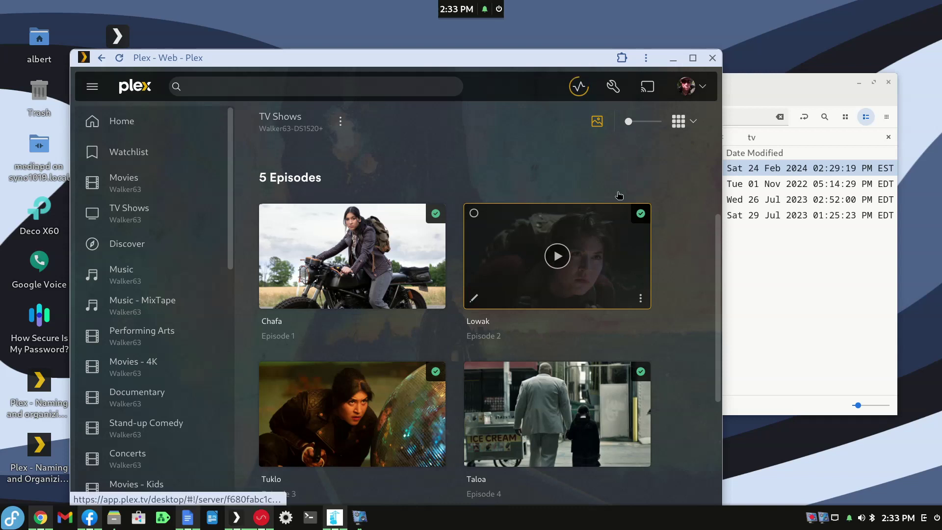
drag(716, 311, 716, 203)
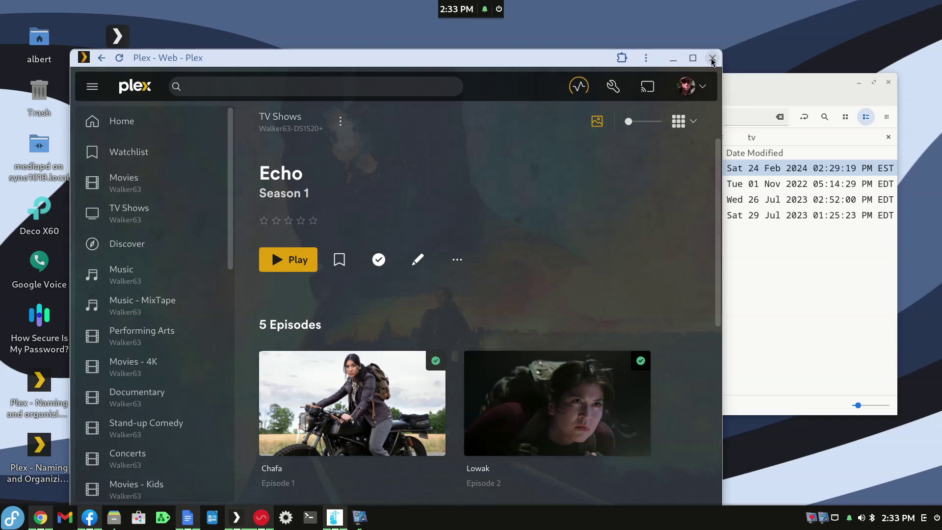
Load the Echo folder from the file manager into FileBot
click(743, 80)
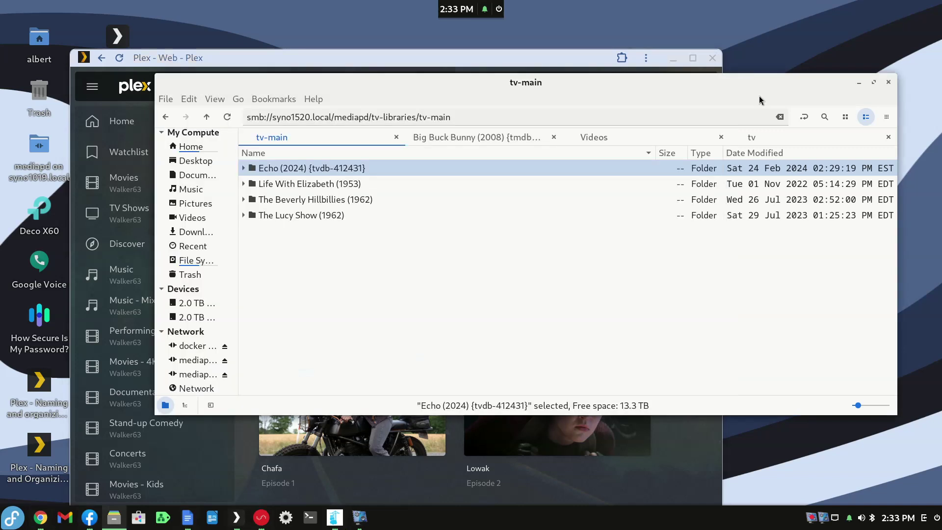
right_click(299, 168)
mouse_move(332, 231)
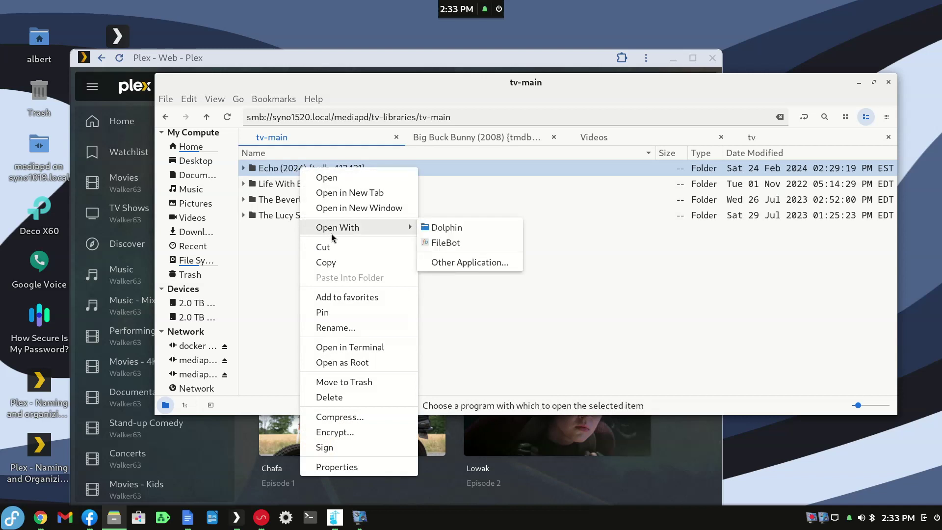
click(446, 243)
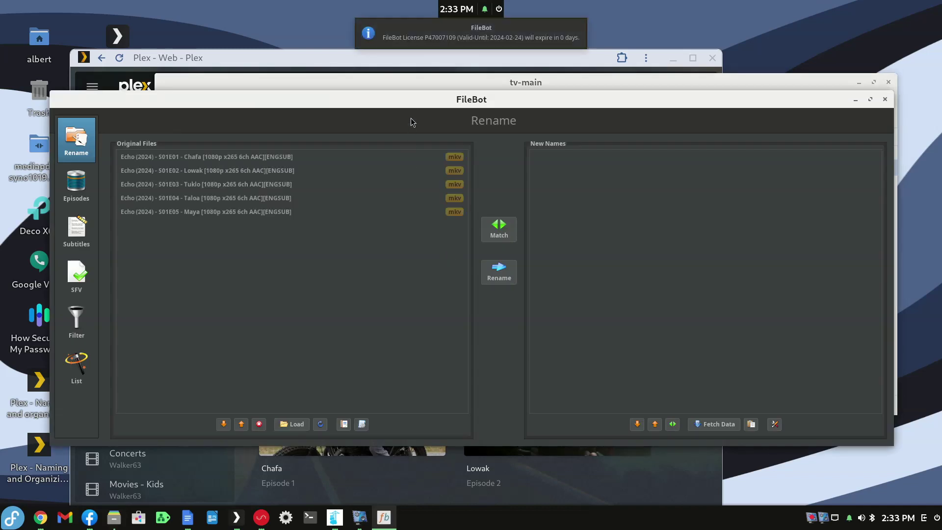
Maximize the FileBot window and bring up its rename presets list
double_click(421, 98)
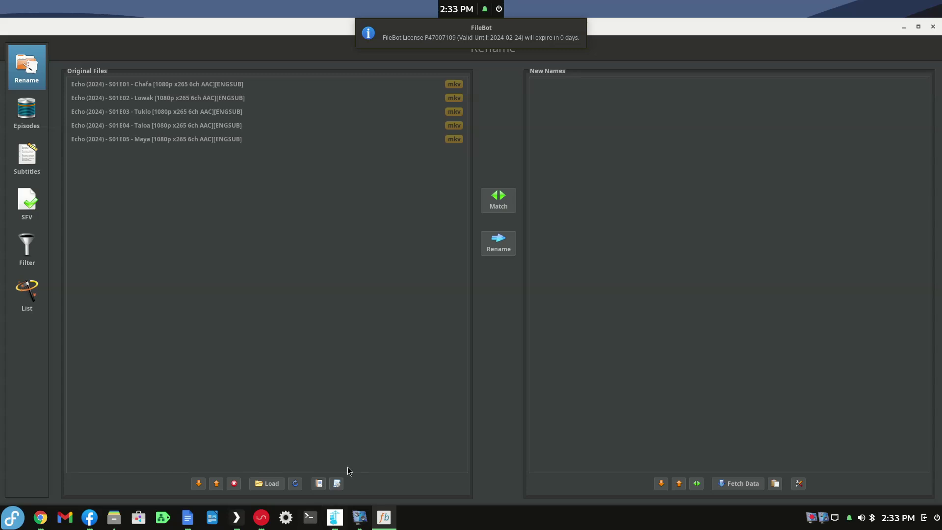
click(338, 484)
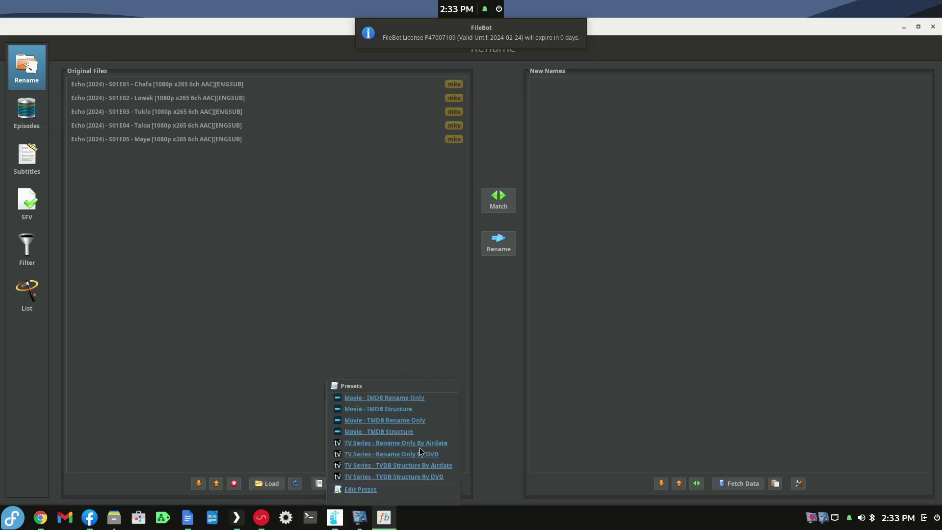
click(494, 440)
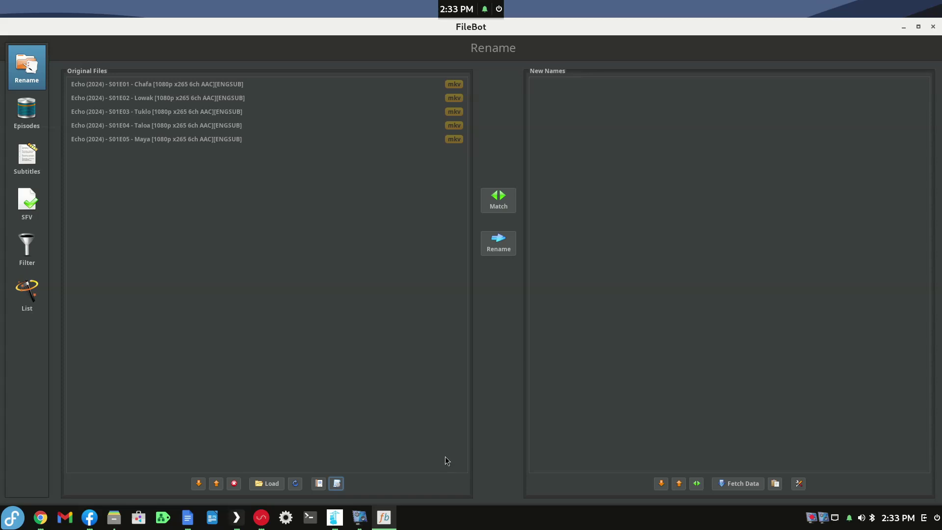
click(337, 484)
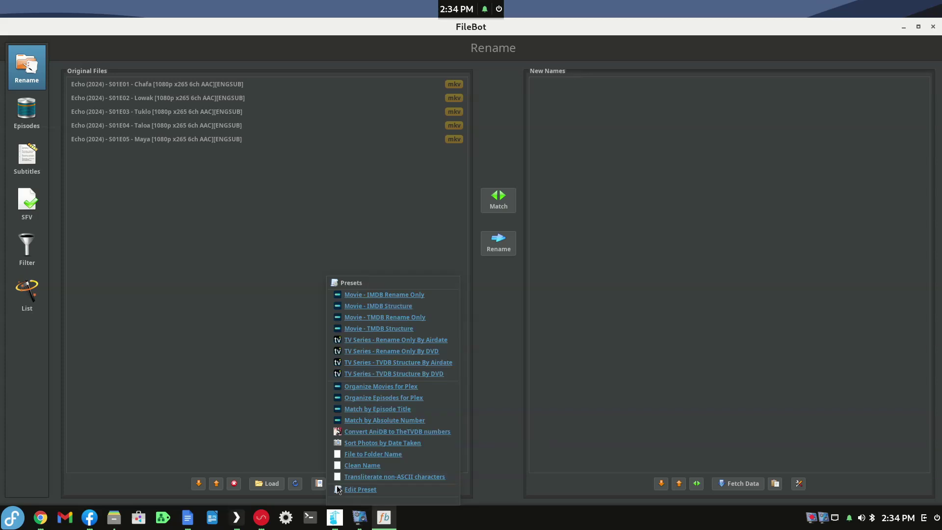
Apply the Organize Episodes for Plex preset, proposing names under Echo (tmdb-122226)/Season 01
click(363, 398)
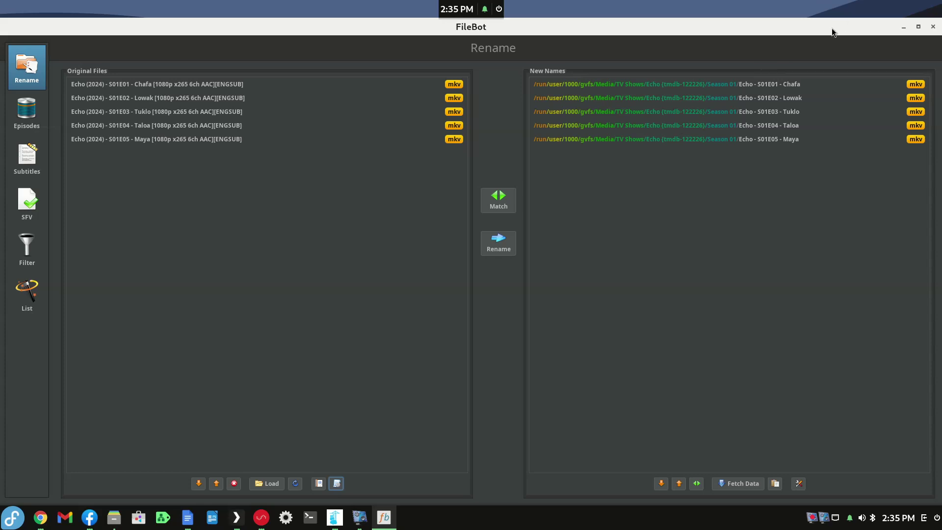
click(931, 30)
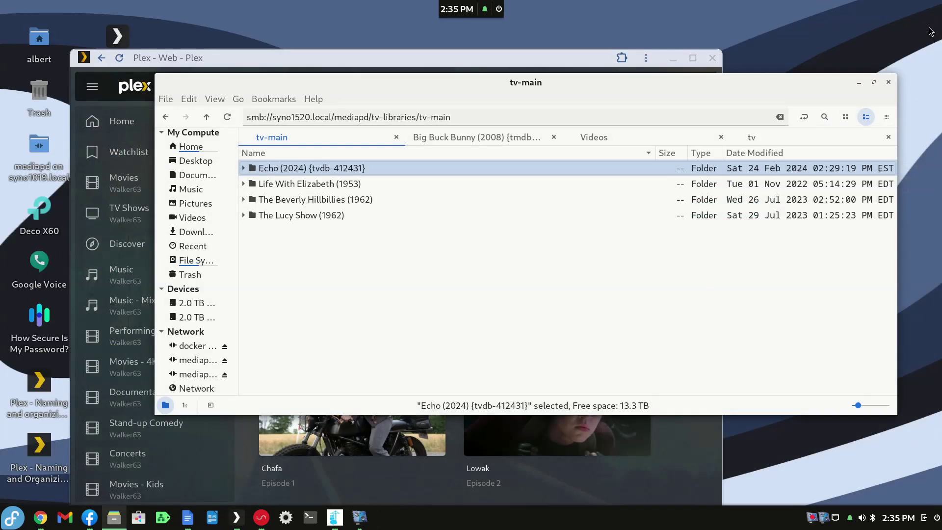